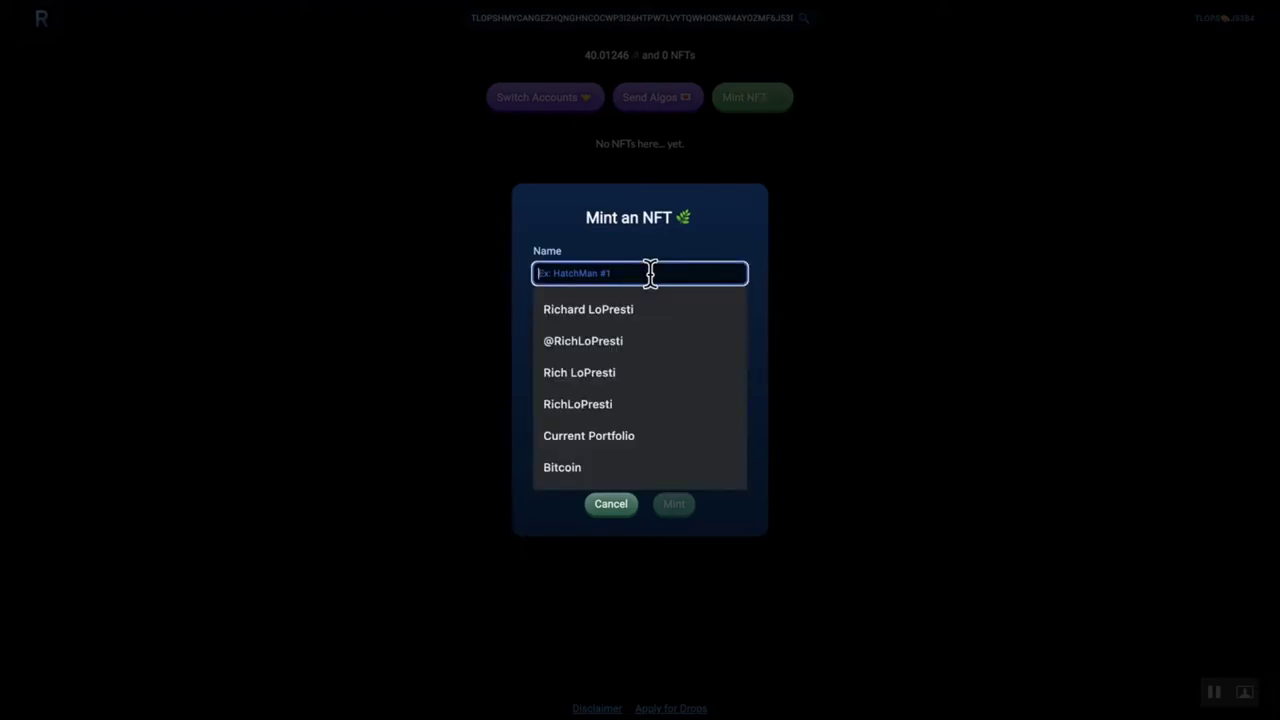
Enter TLoP_Sketchbook_1971_01 as the NFT's name and TLoP SB as its unit name.
type("Sketchbook_1971")
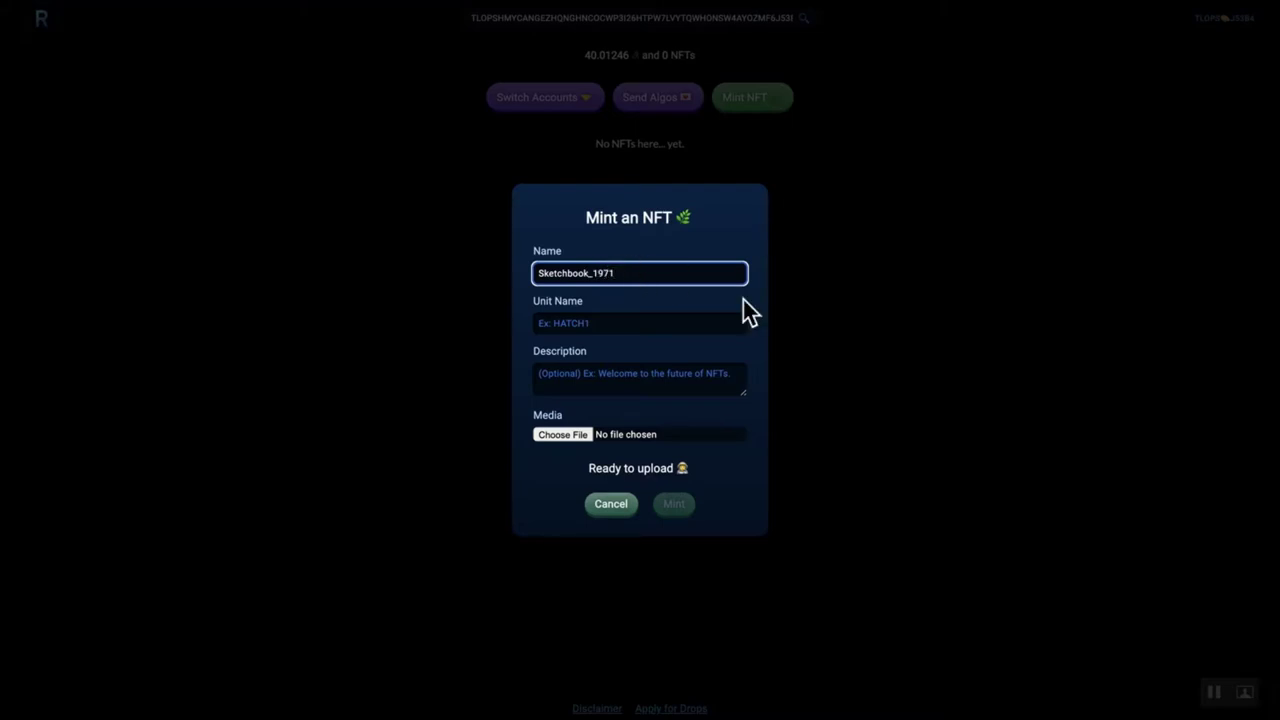
left_click(591, 323)
type("Ske")
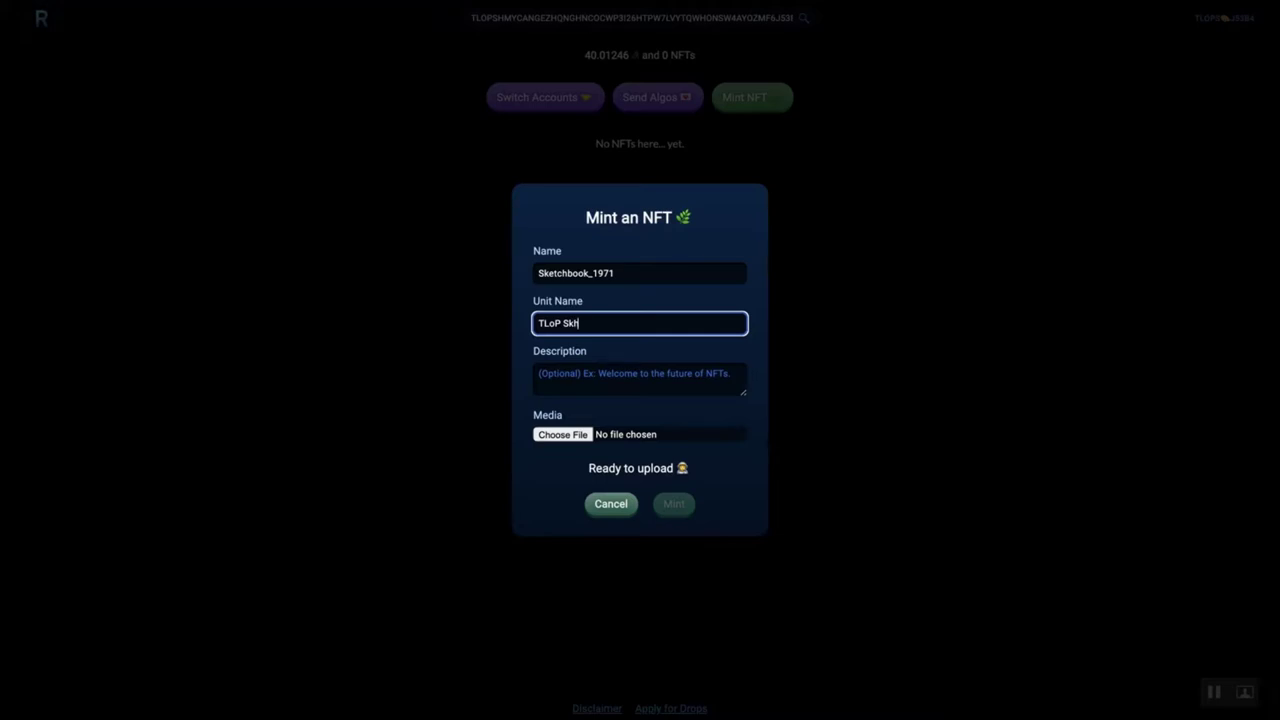
key("BackSpace")
key("BackSpace")
key("BackSpace")
left_click(661, 273)
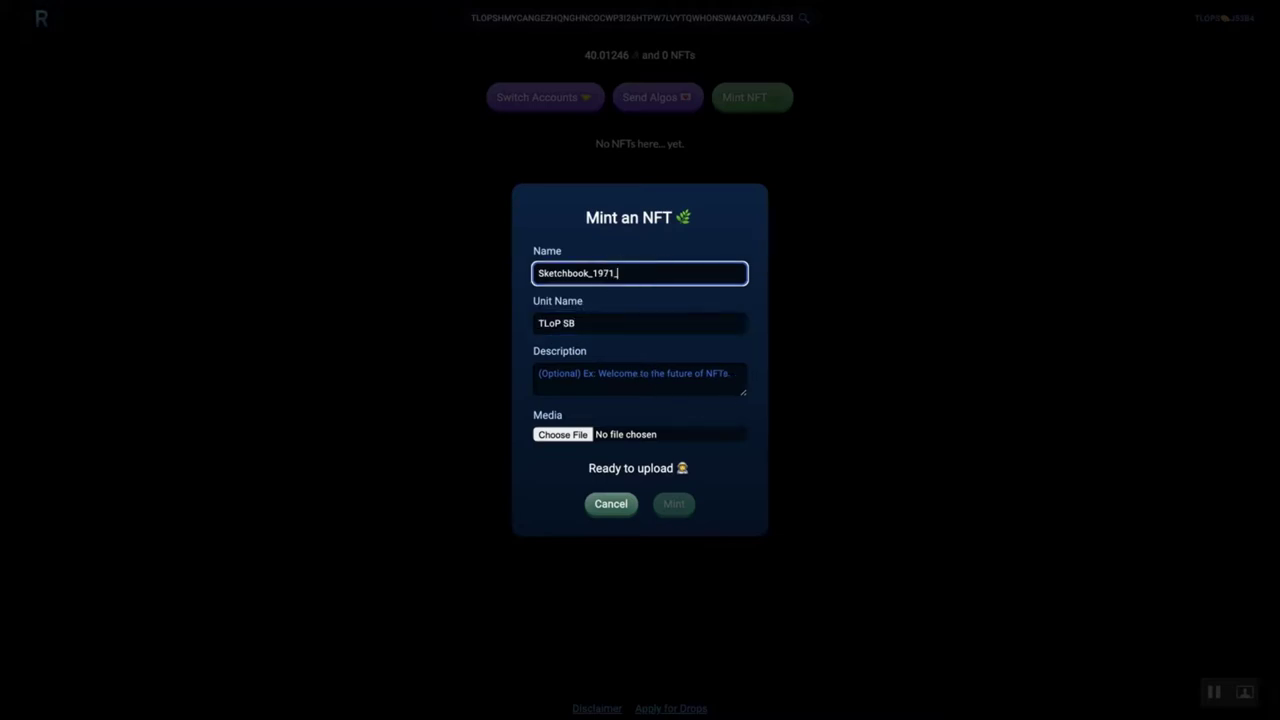
key("Home")
type("TLoP_")
Attach Sketchbook 1971_1.jpg from the originals folder on the Desktop as the NFT's media.
left_click(580, 435)
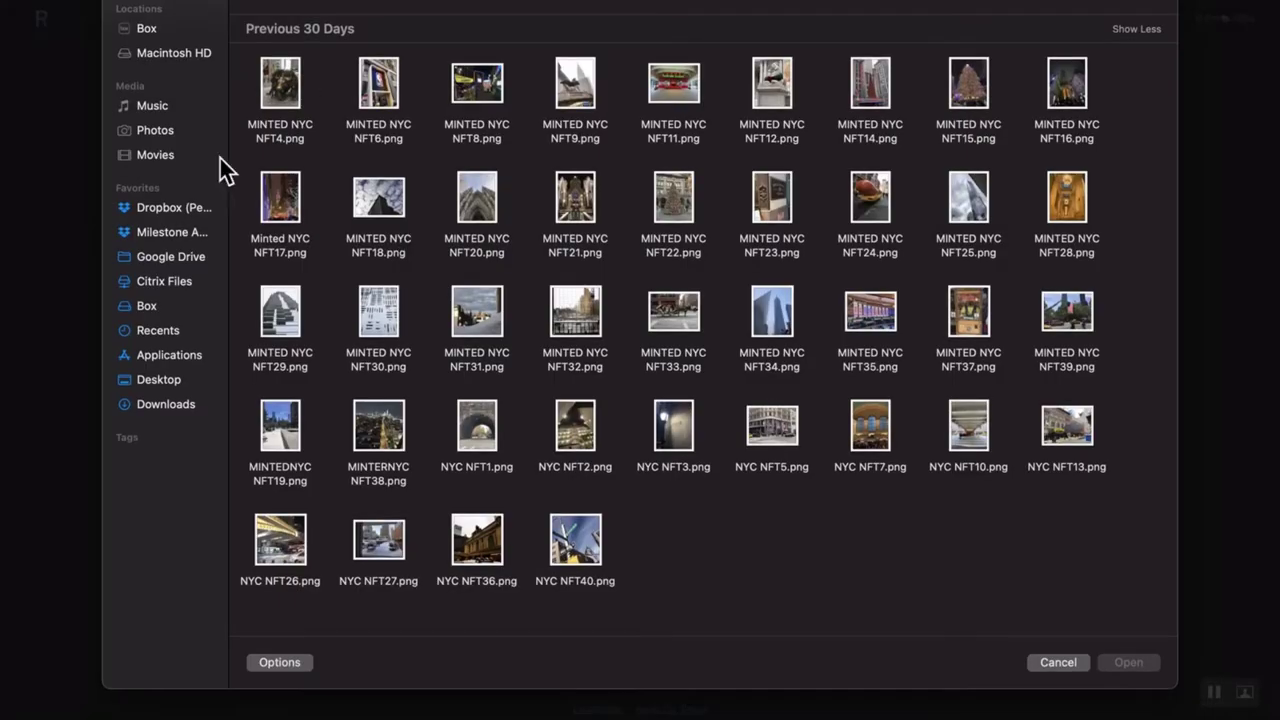
left_click(177, 377)
double_click(282, 345)
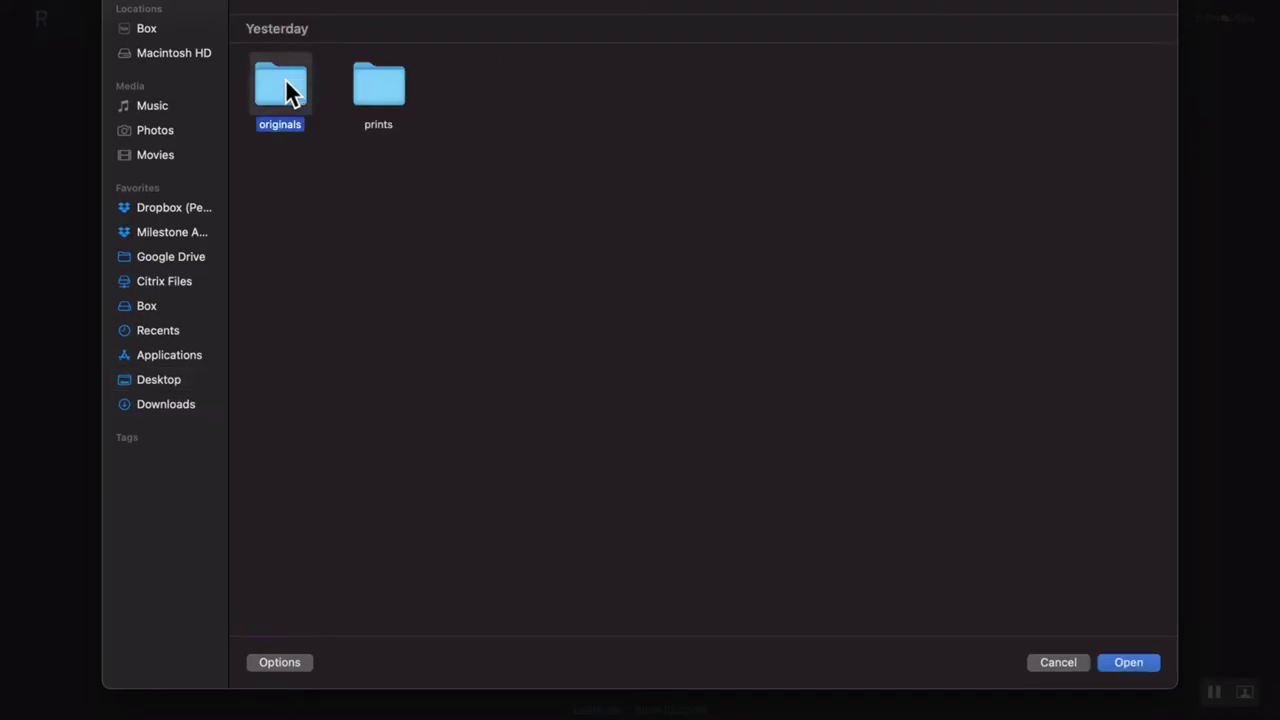
double_click(285, 78)
double_click(775, 85)
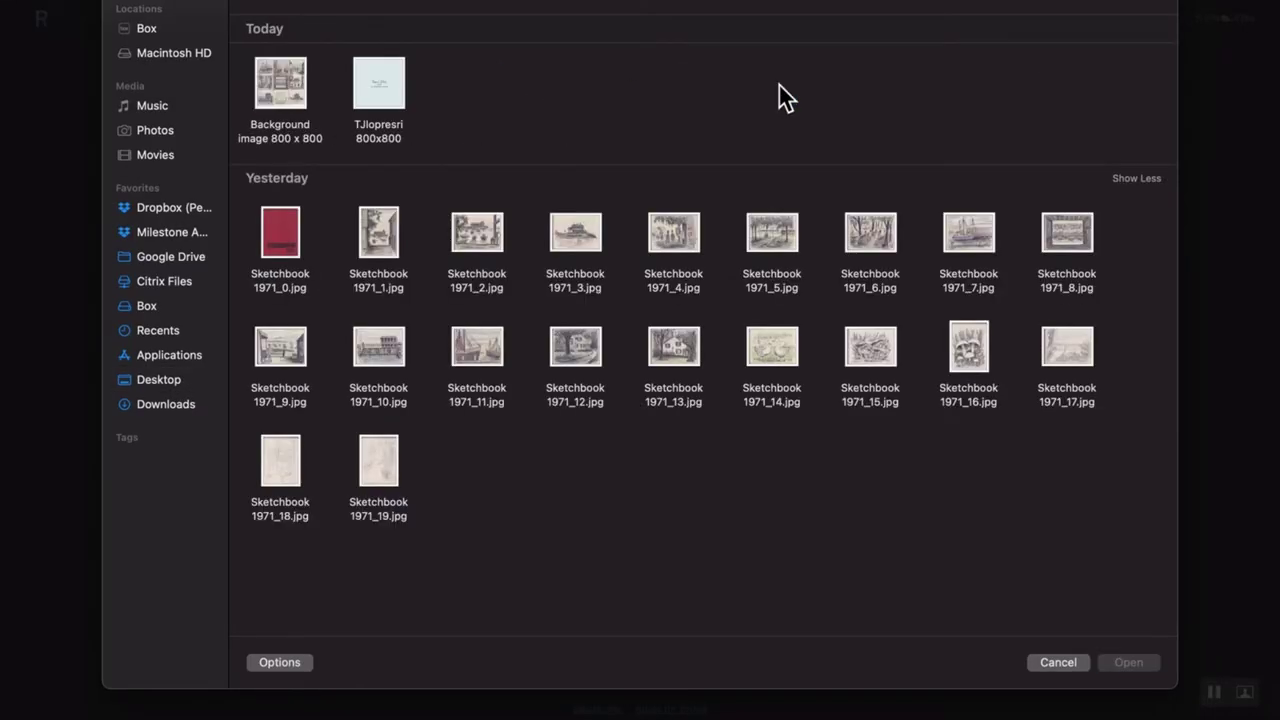
double_click(386, 235)
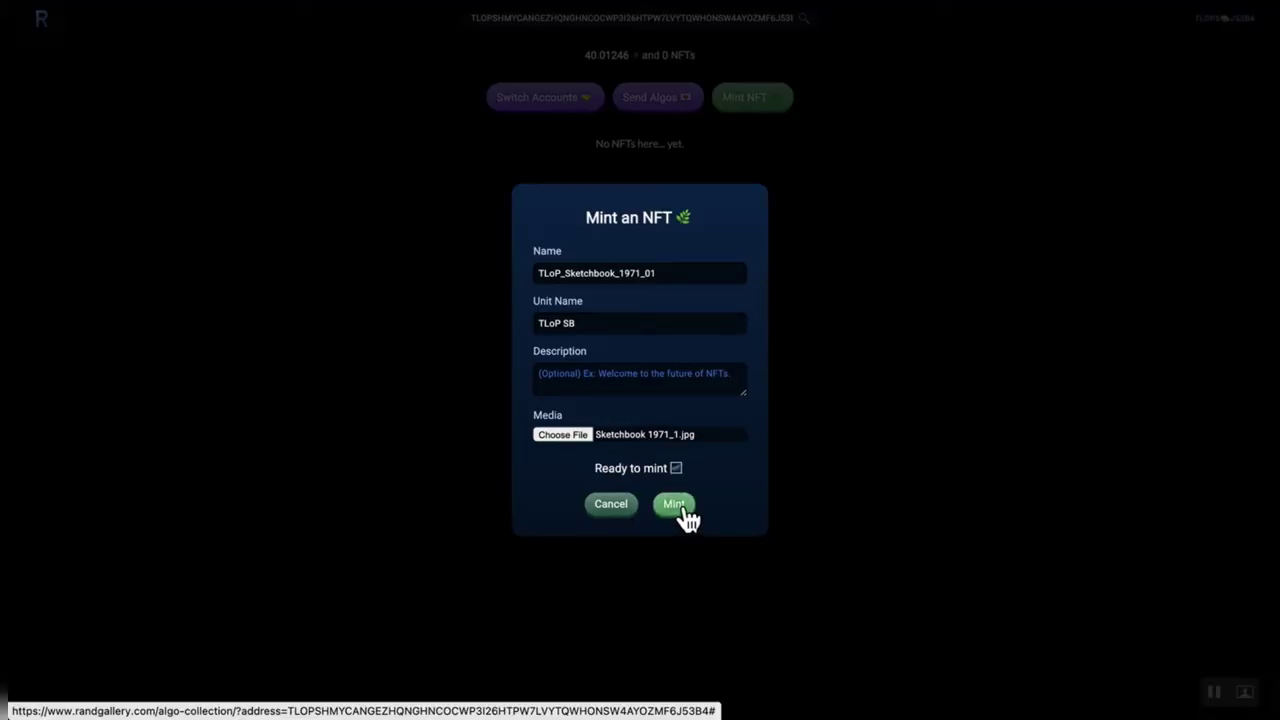
Enter the description "TLoP Sketchbook Collection of Original Sketches now on the Blockchain Forever" and copy it for reuse.
left_click(591, 371)
type("TLoP Sketchbook Collection of")
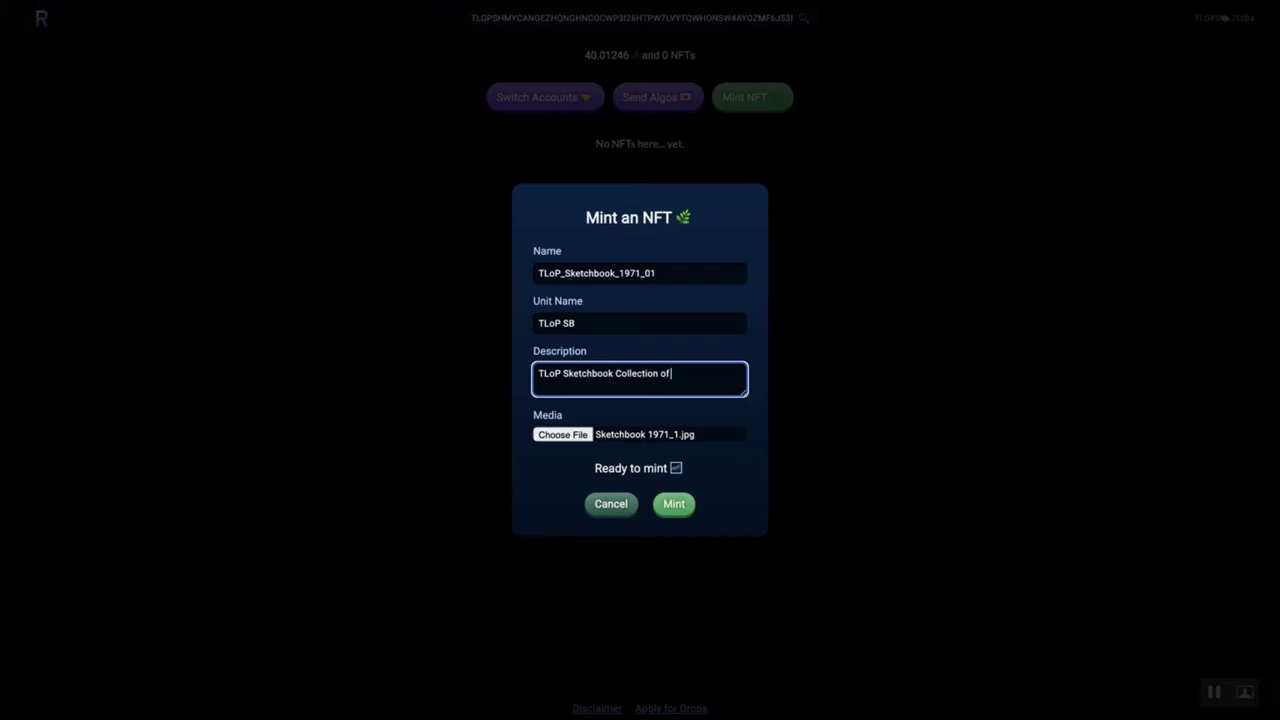
type("Original Sketches now on the Blockchain For")
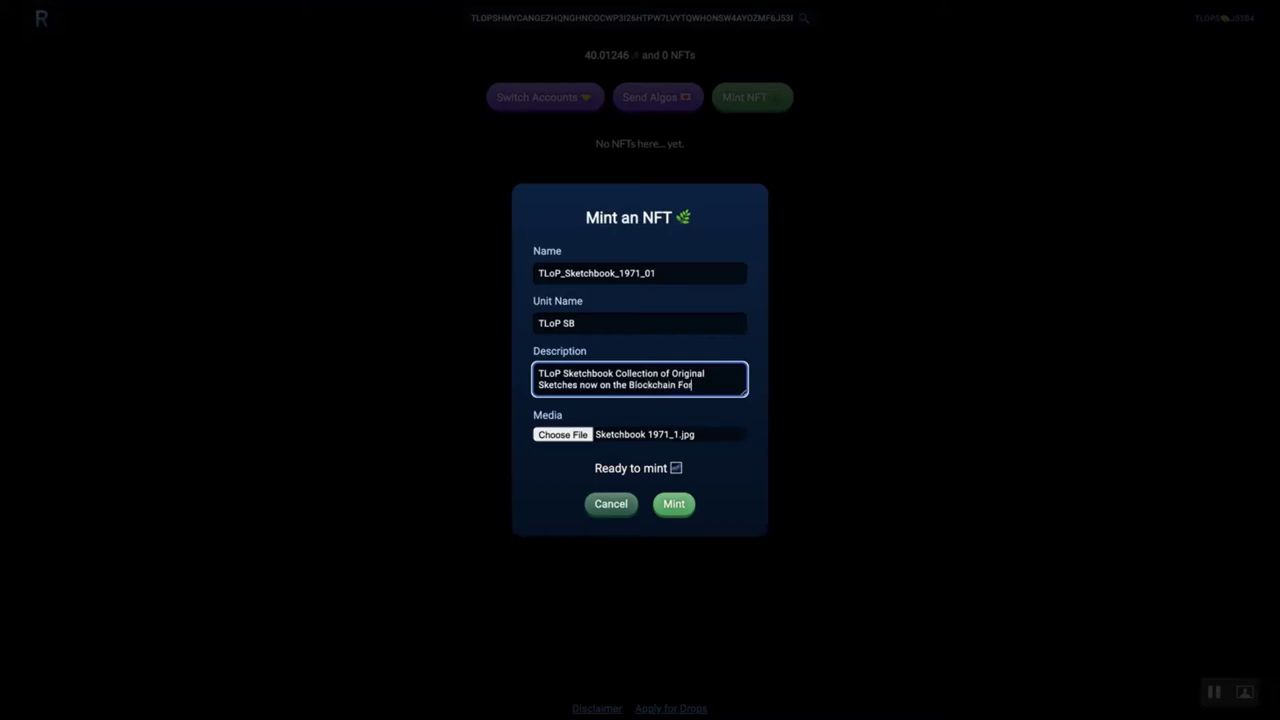
key("ctrl+a")
key("super+c")
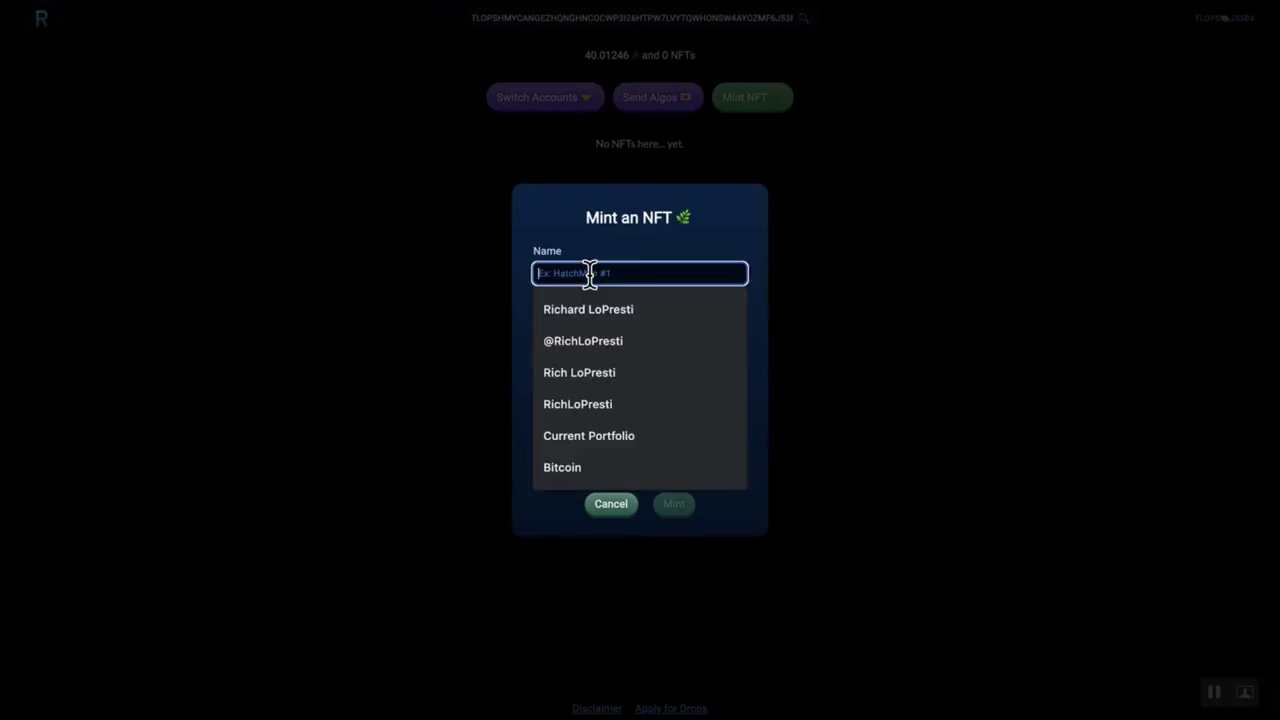
Name the new NFT TLoP_Sketchbook_1971_02 and set its unit name to TLoP SB.
left_click(556, 247)
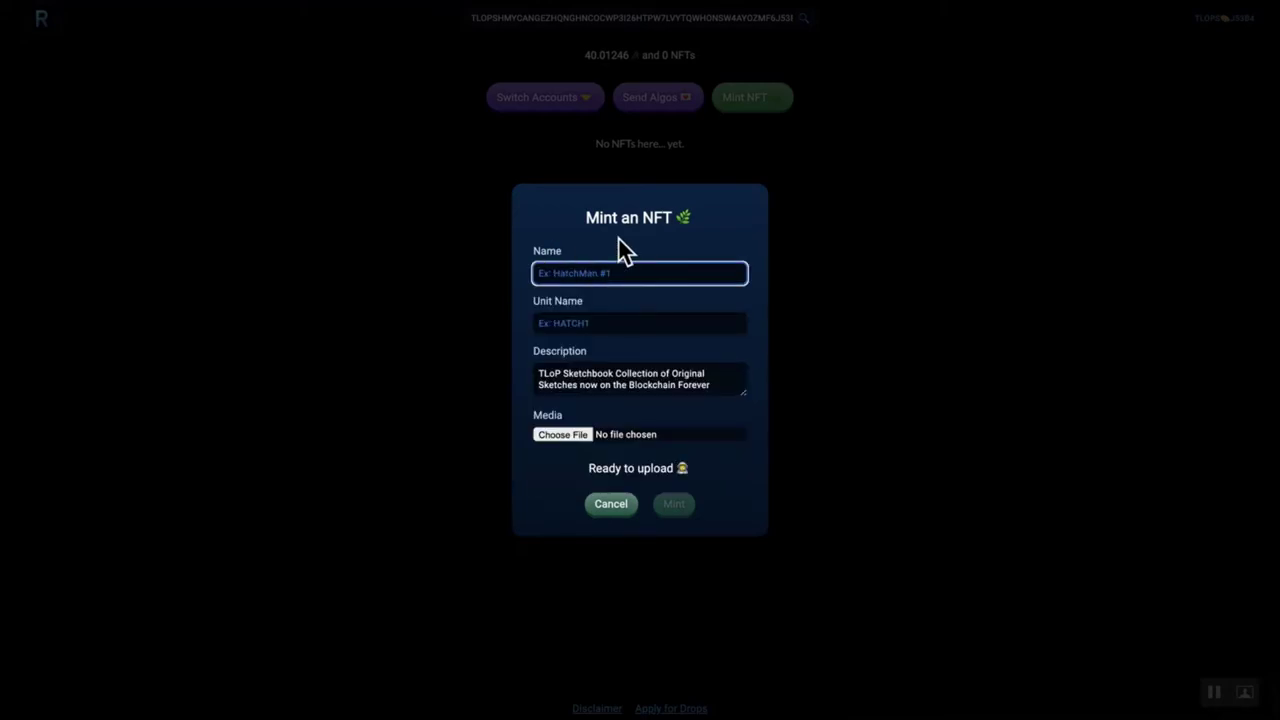
type("TLoP_Sketchbook_1971_01")
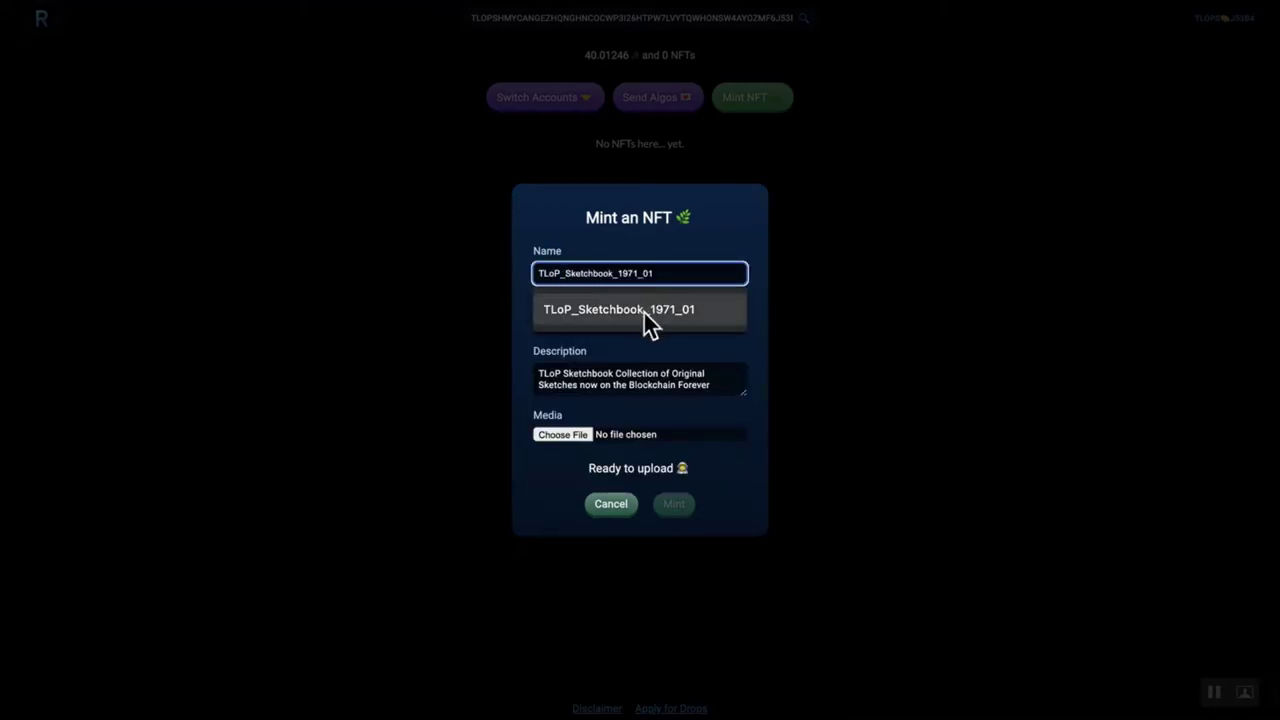
left_click(644, 310)
key("BackSpace")
type("2")
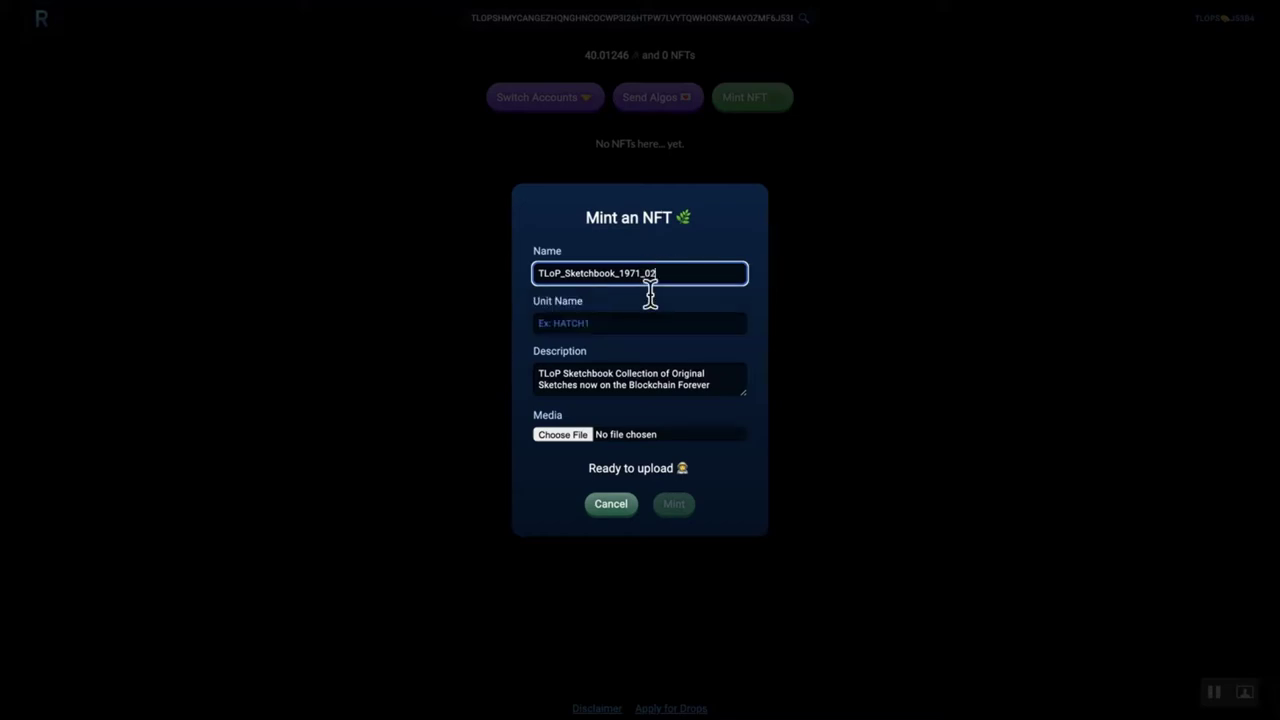
left_click(565, 323)
type("TLoP SB")
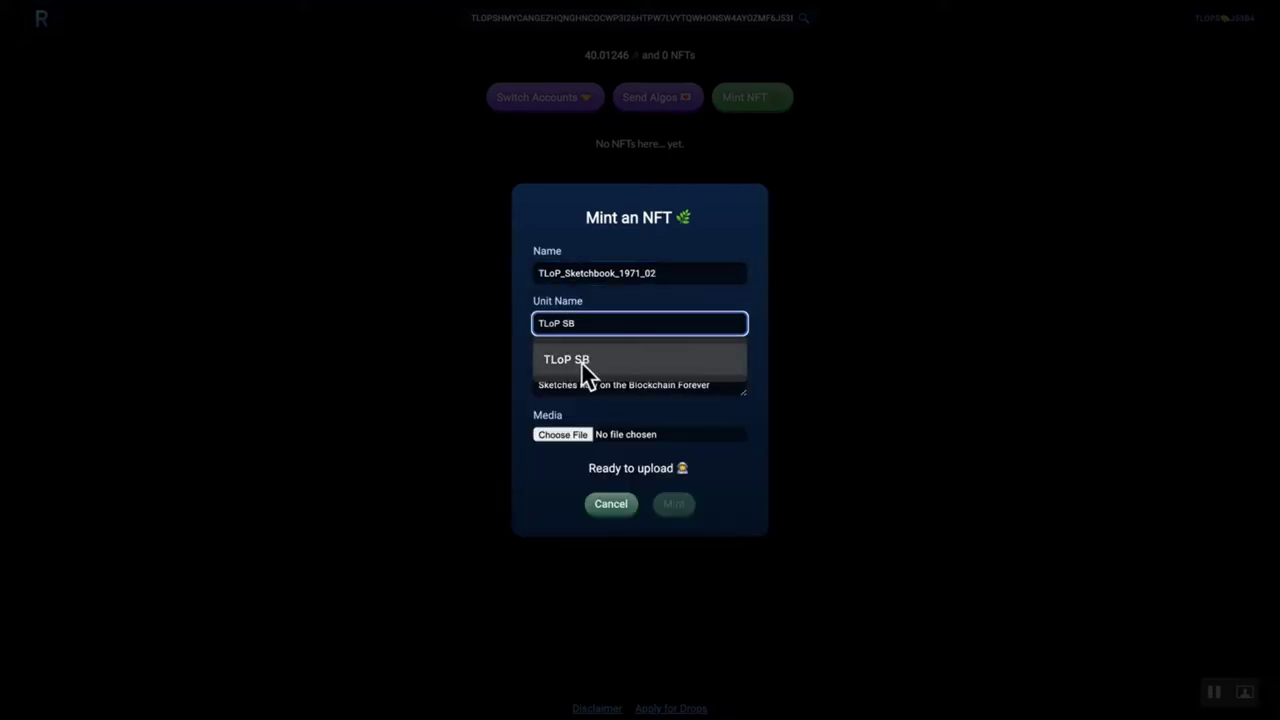
left_click(581, 361)
Attach Sketchbook 1971_2.jpg as the media, and mint the NFT by approving and signing its wallet transaction.
left_click(573, 430)
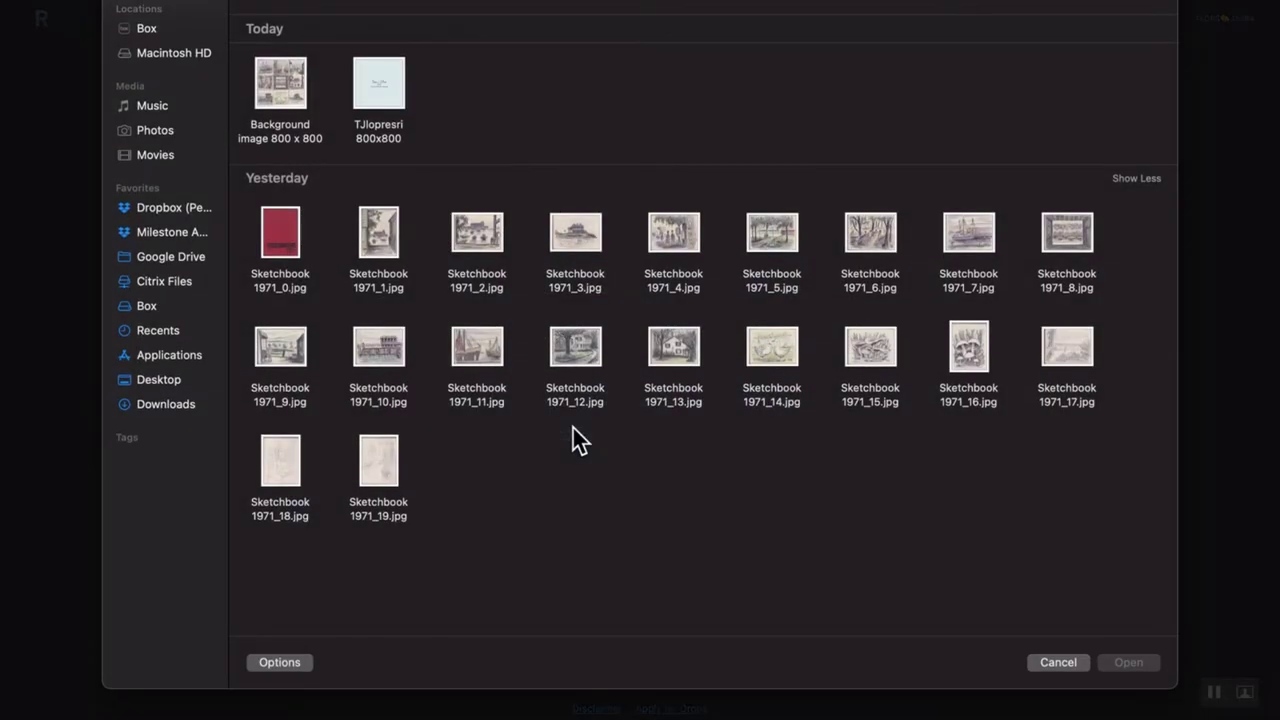
double_click(484, 234)
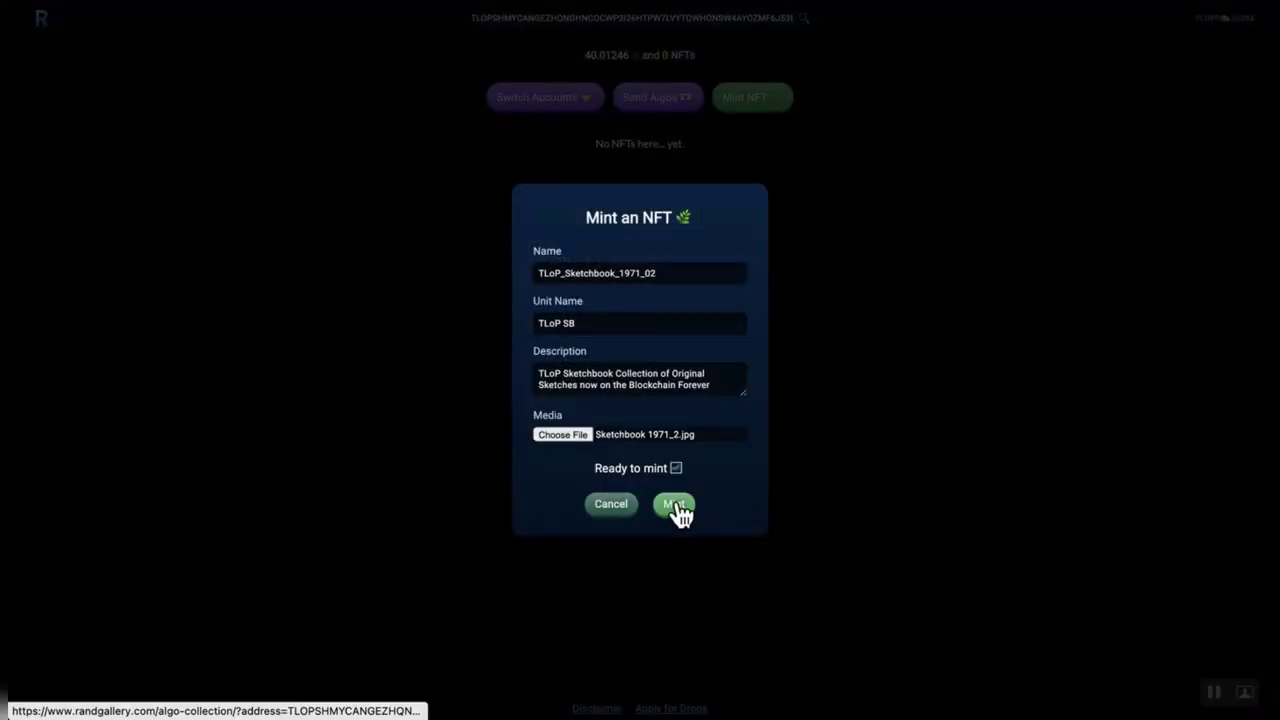
left_click(665, 505)
left_click(762, 668)
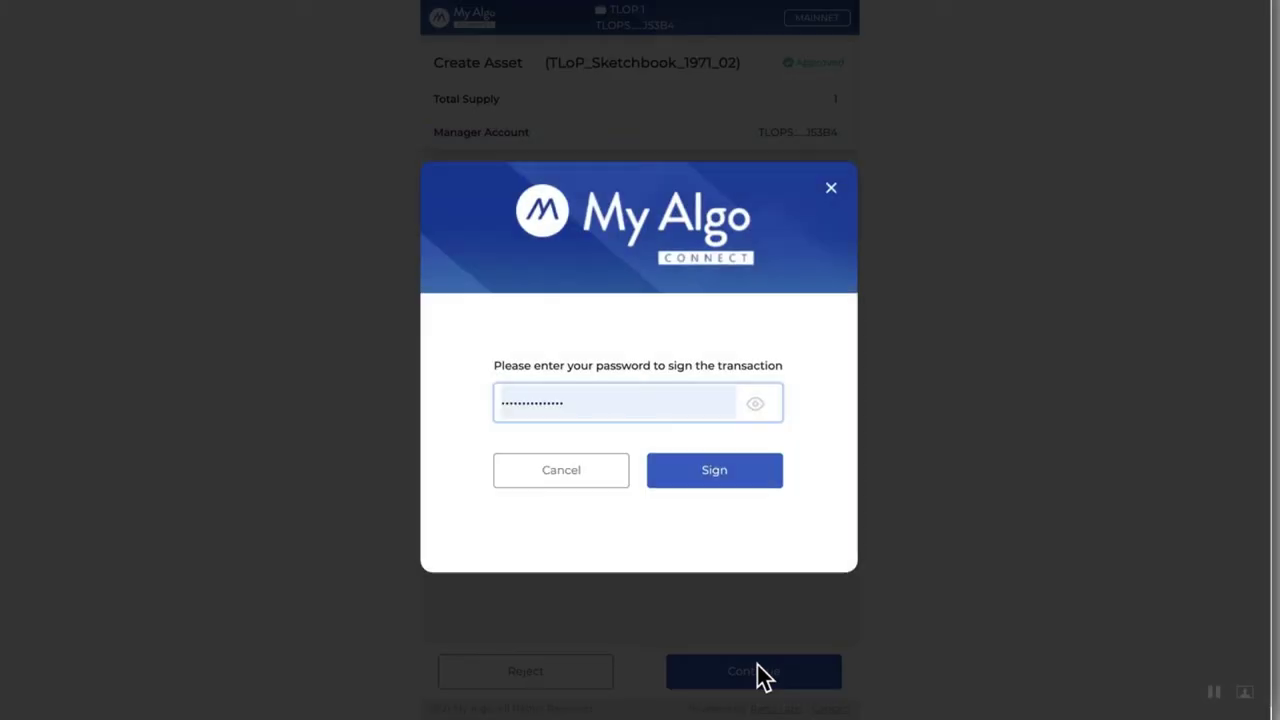
left_click(722, 476)
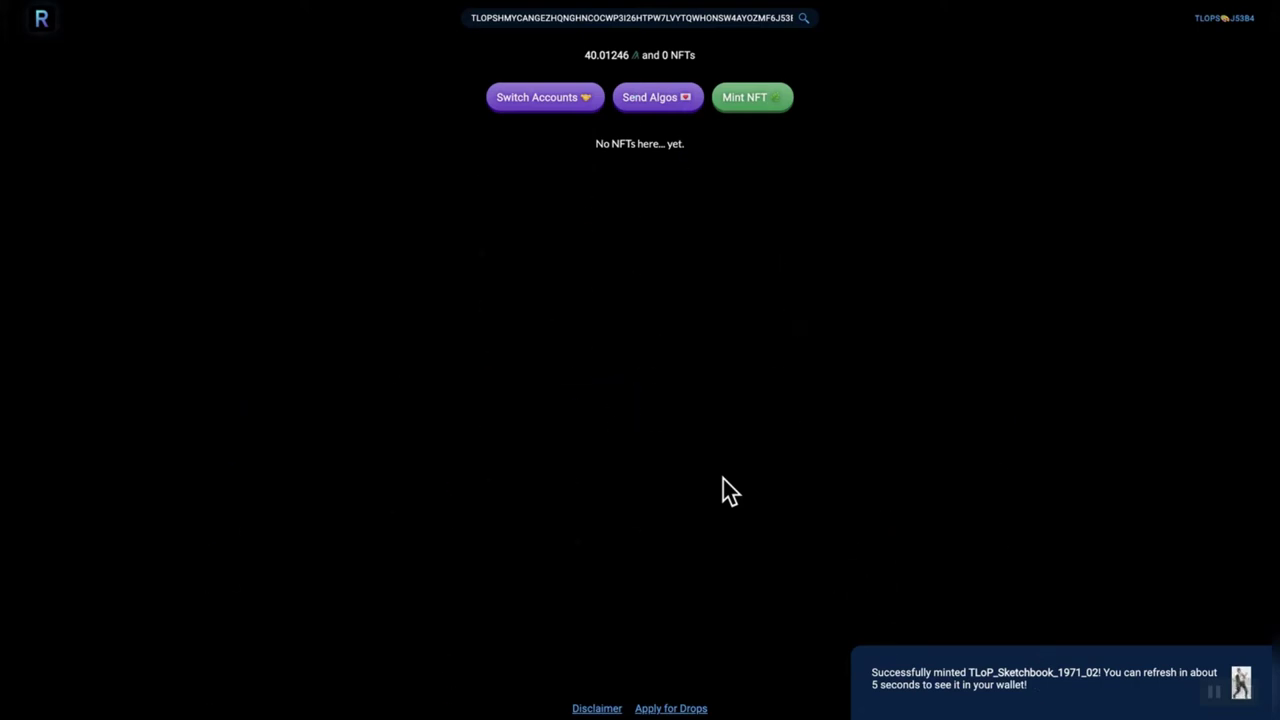
Start another NFT with the copied collection description and Sketchbook 1971_3.jpg as its media.
left_click(758, 104)
left_click(638, 374)
key("super+v")
left_click(570, 436)
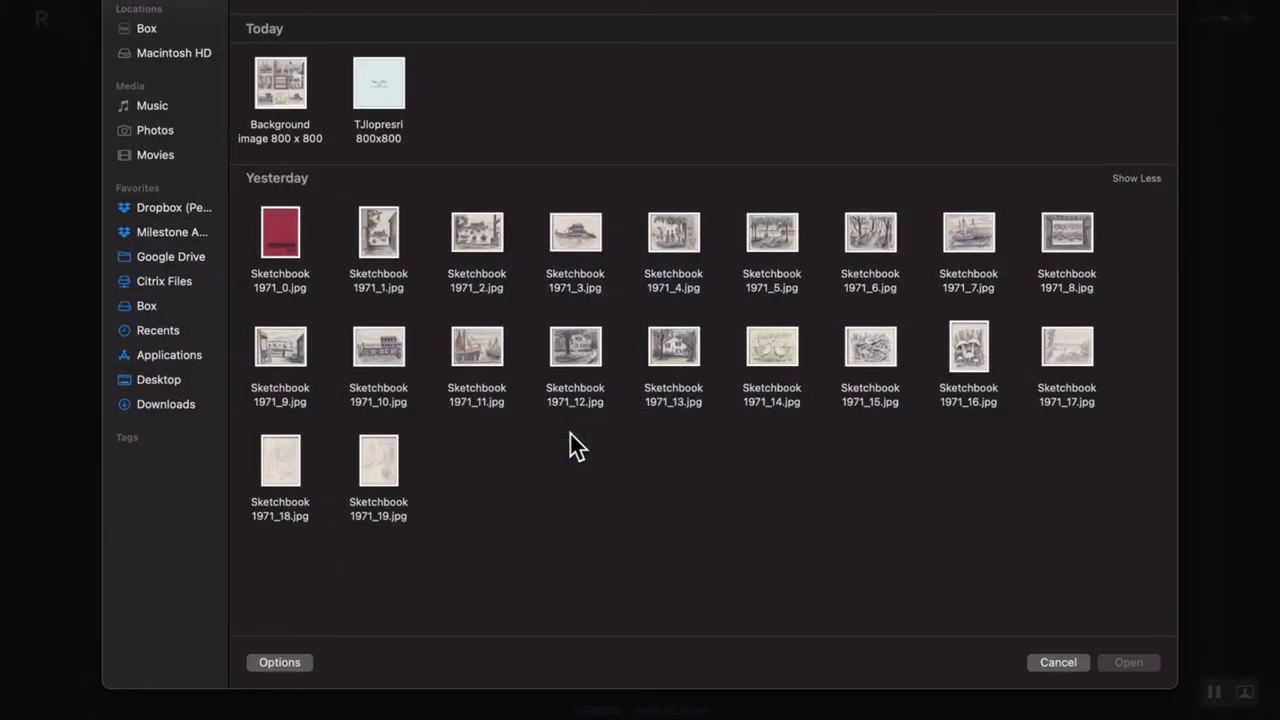
double_click(581, 231)
Name the NFT TLoP_Sketchbook_1971_03 and set its unit name to TLoP SB.
left_click(583, 273)
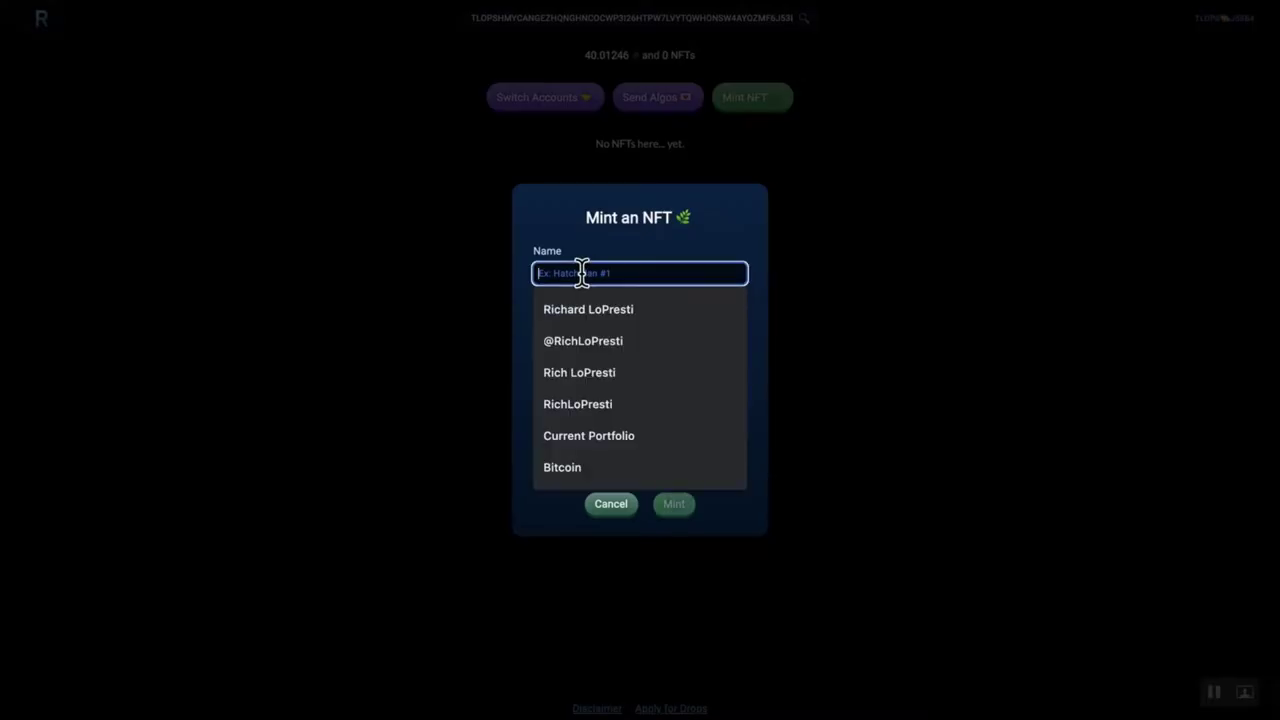
type("TLoP_Sketchbook_1971_02")
left_click(614, 339)
double_click(671, 276)
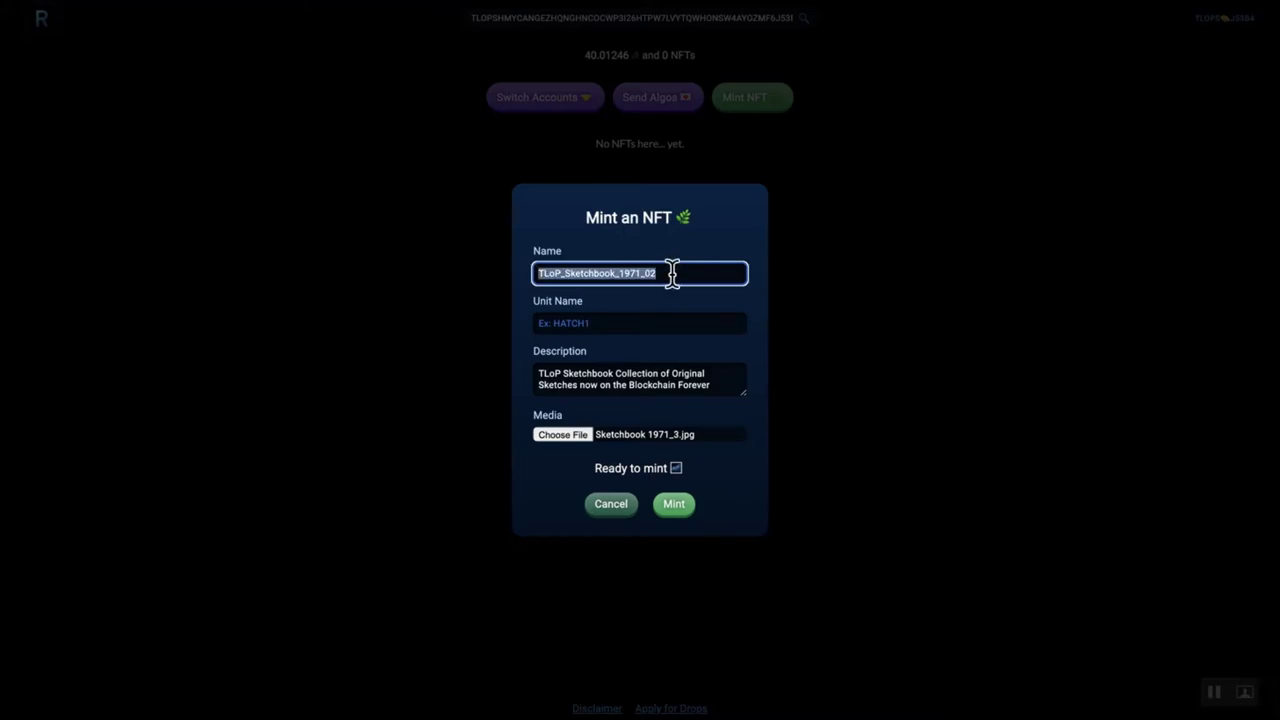
left_click(672, 275)
key("BackSpace")
type("3")
left_click(594, 322)
type("TL")
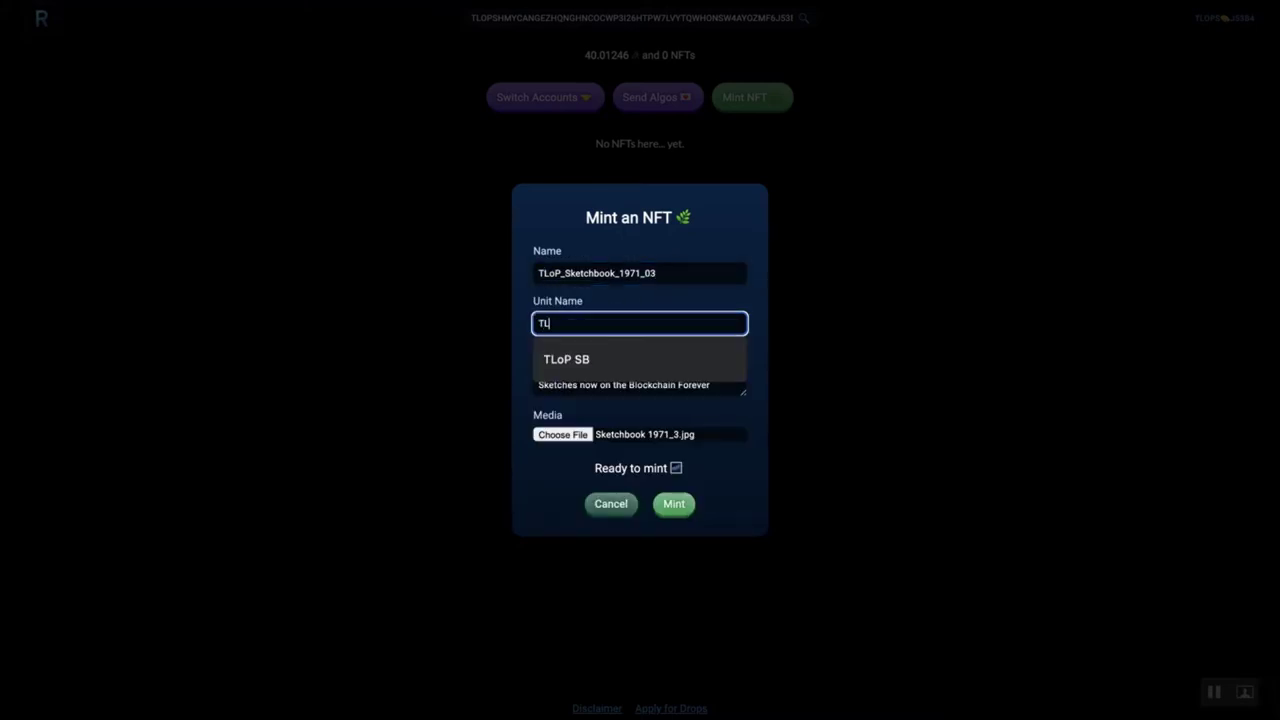
left_click(598, 366)
Mint TLoP_Sketchbook_1971_03, approving and signing the asset creation in the wallet.
left_click(684, 505)
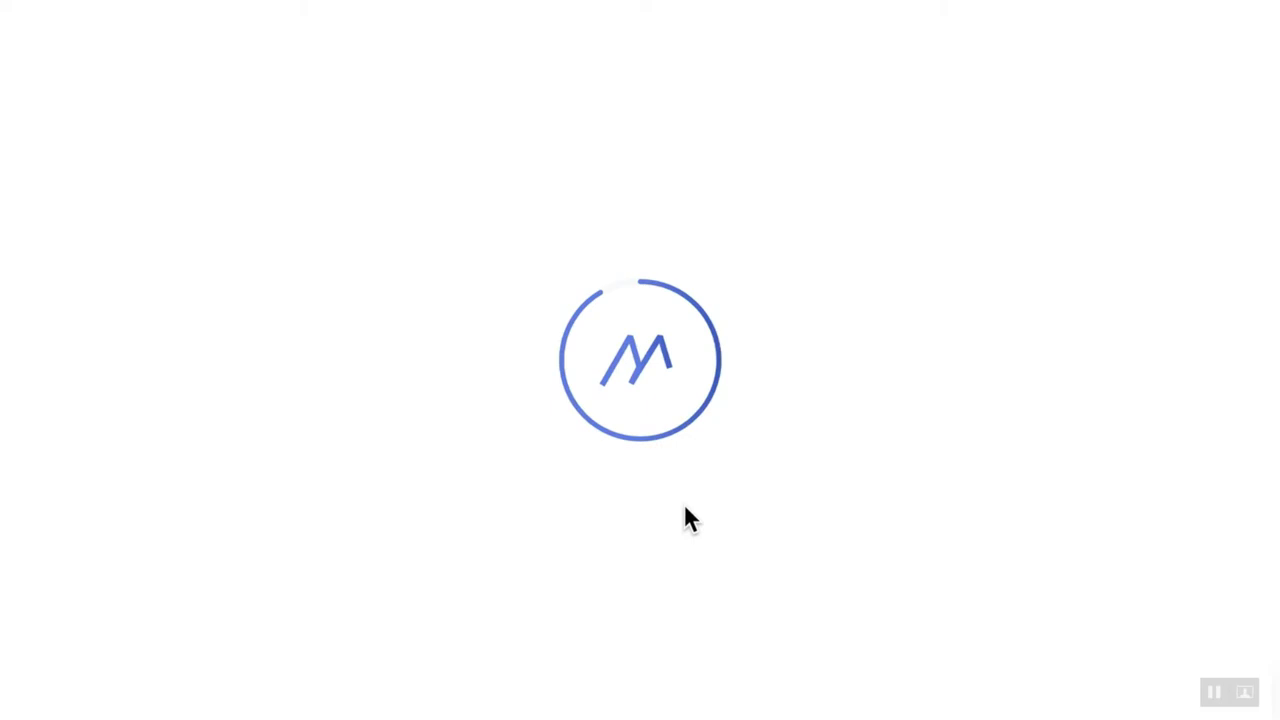
left_click(748, 672)
left_click(733, 465)
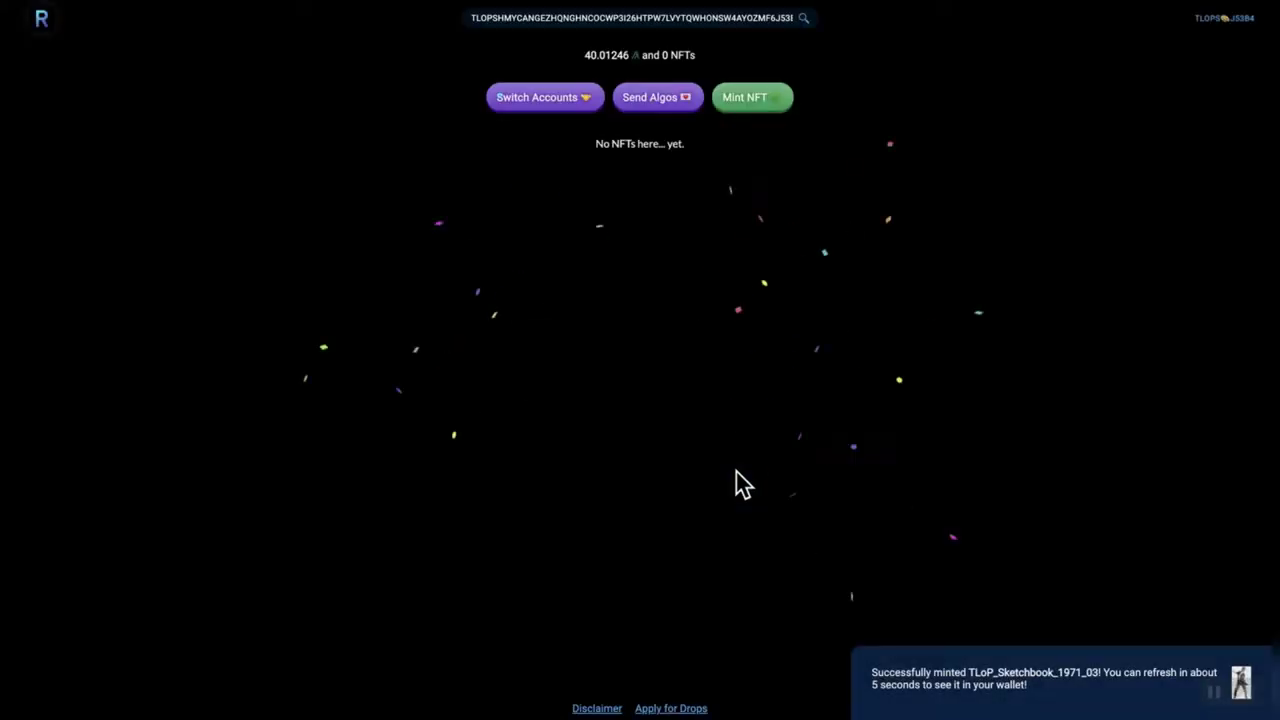
Start another NFT with the copied collection description and the name TLoP_Sketchbook_1971_04.
left_click(748, 101)
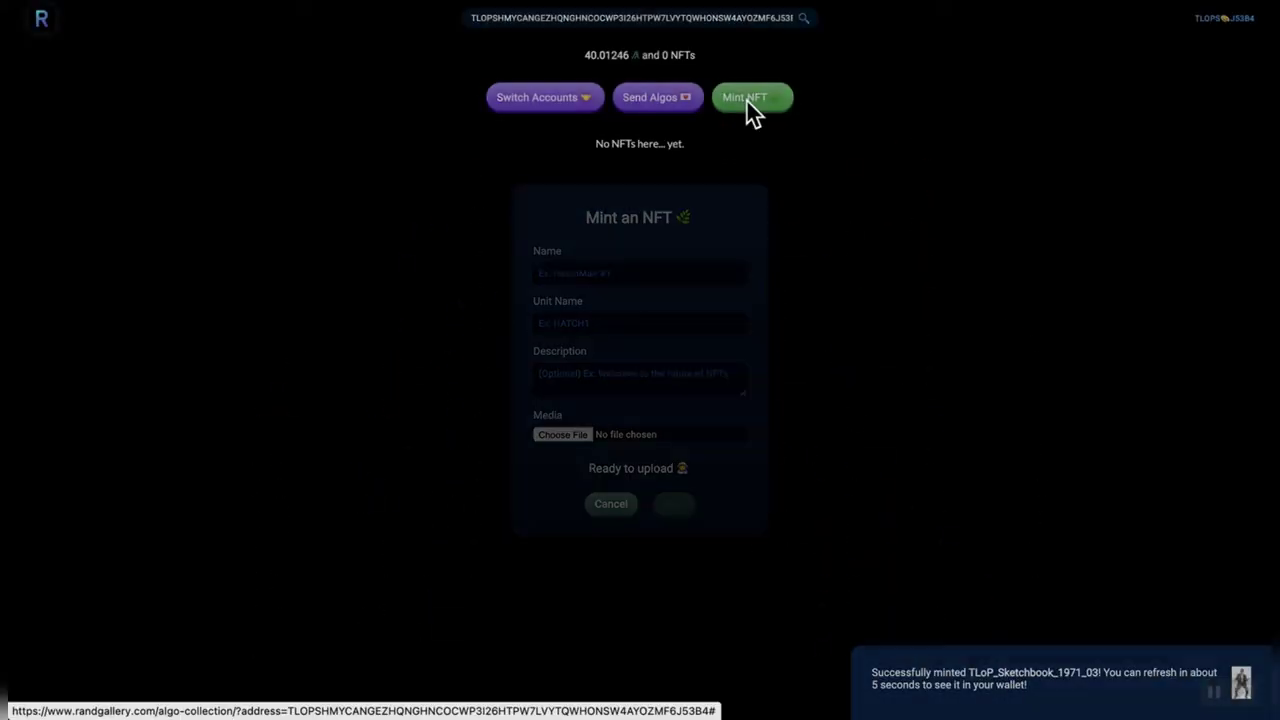
left_click(607, 366)
type("TLoP Sketchbook Collection of Original Sketches now on the Blockchain Forever")
left_click(566, 274)
type("TL")
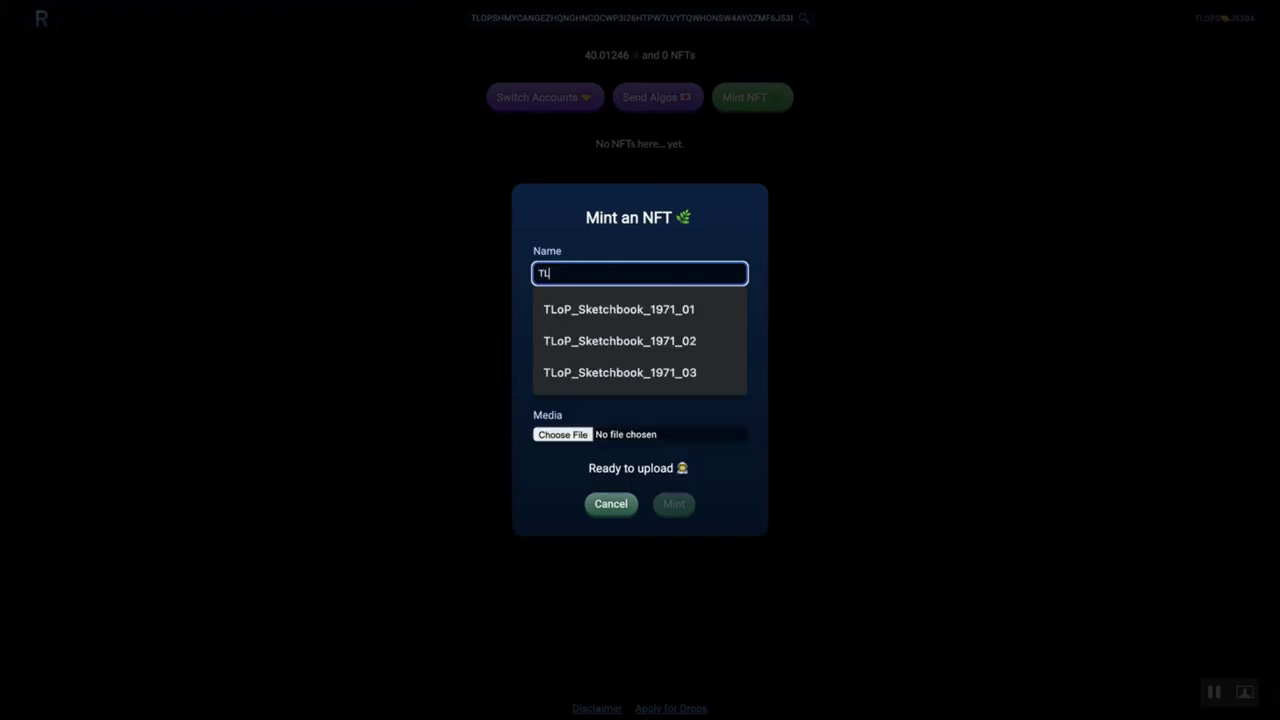
left_click(648, 370)
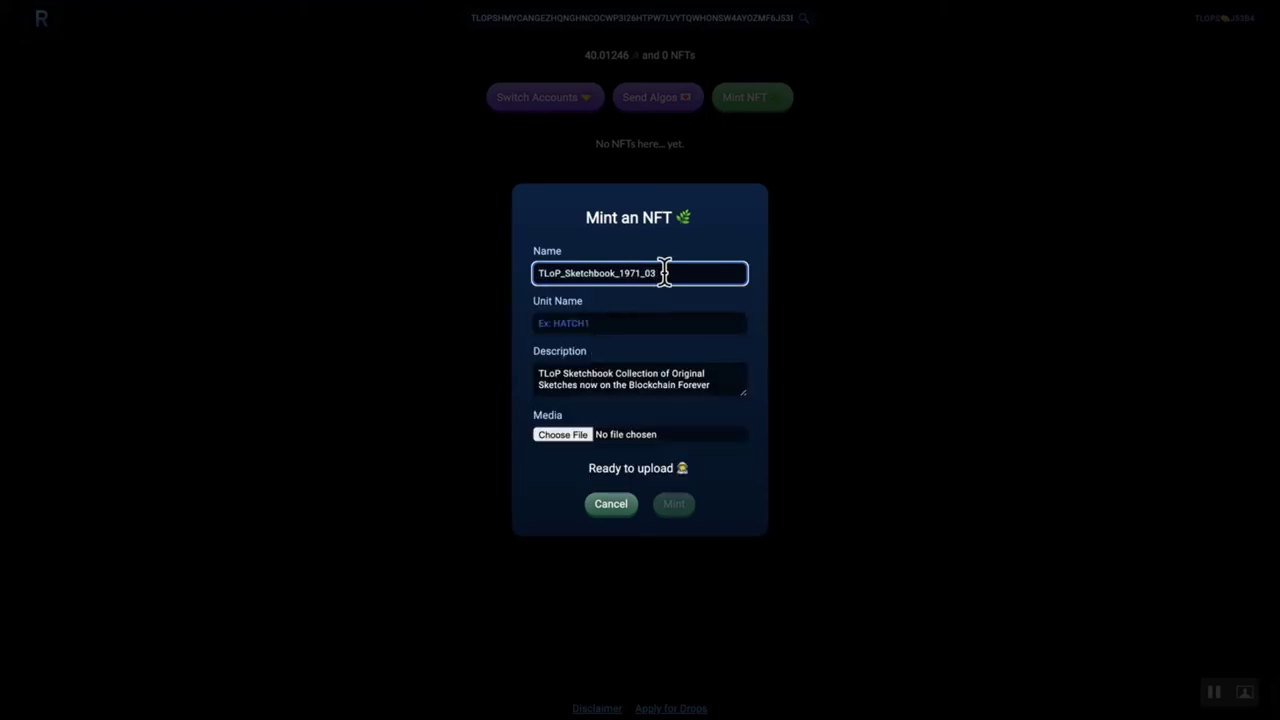
key("BackSpace")
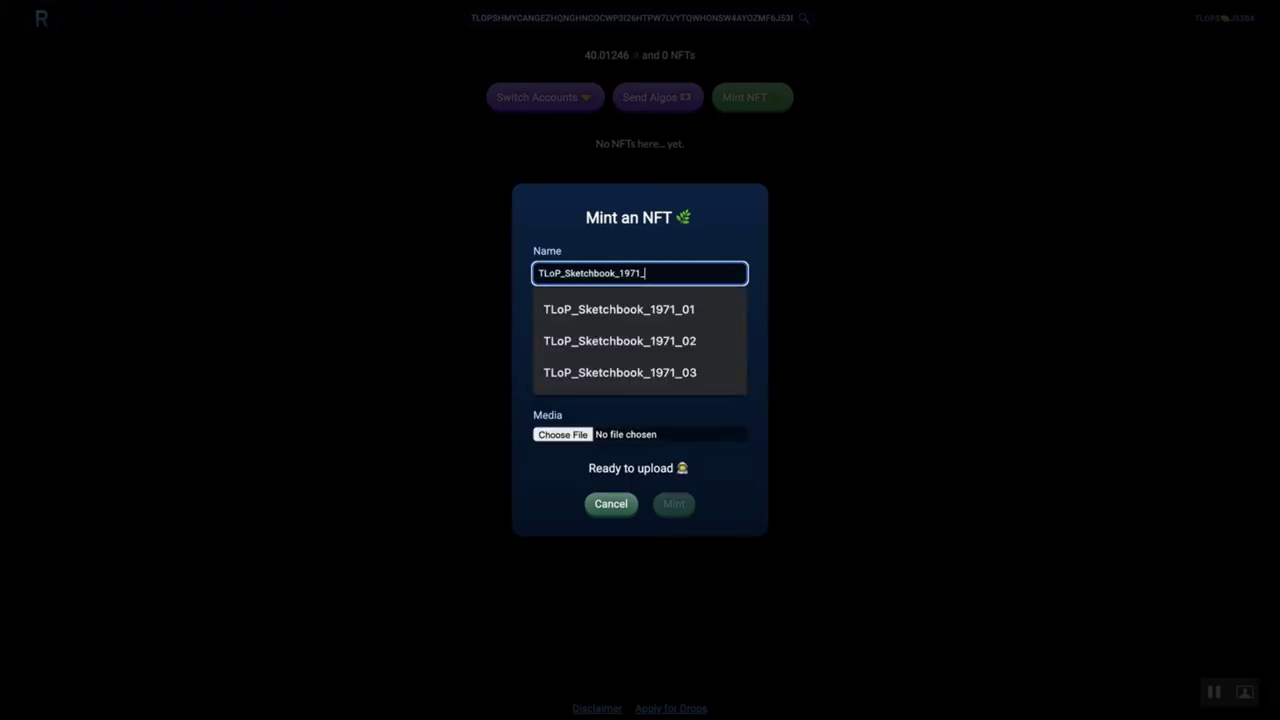
type("04")
Set the unit name to TLoP SB and attach Sketchbook 1971_4.jpg as the NFT's media.
left_click(663, 318)
type("TLoP")
left_click(638, 358)
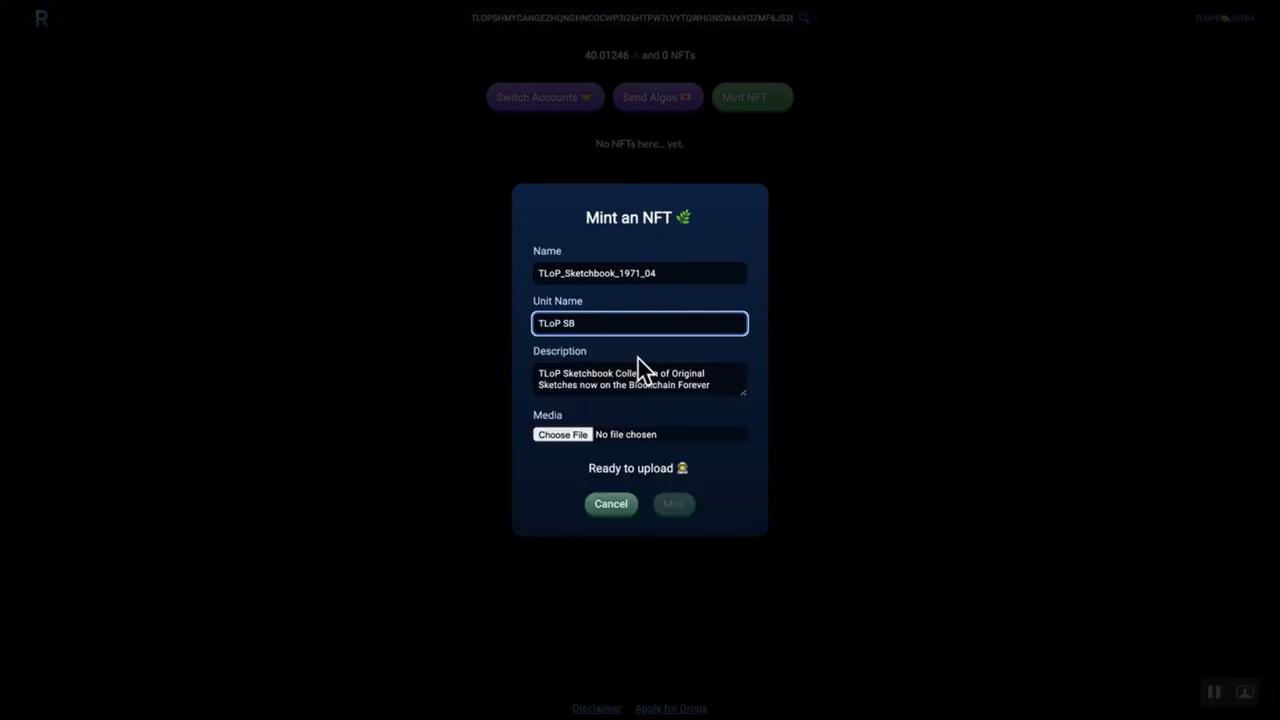
left_click(560, 435)
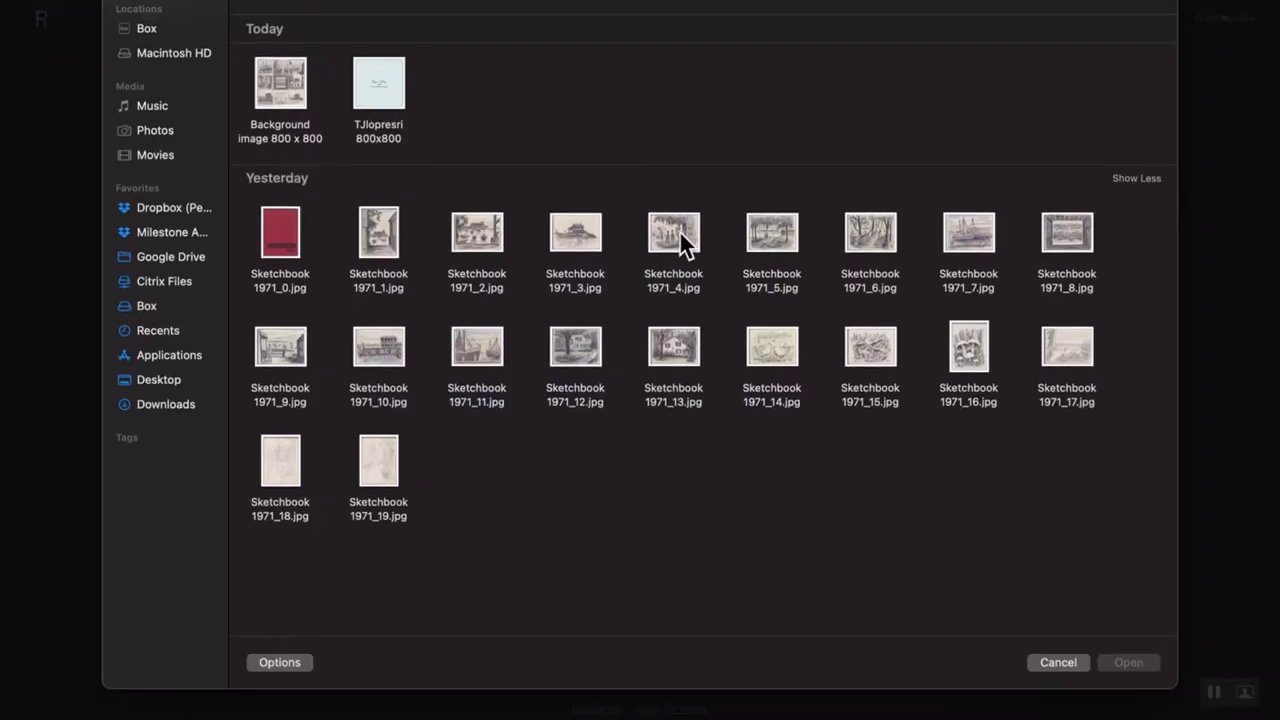
double_click(680, 233)
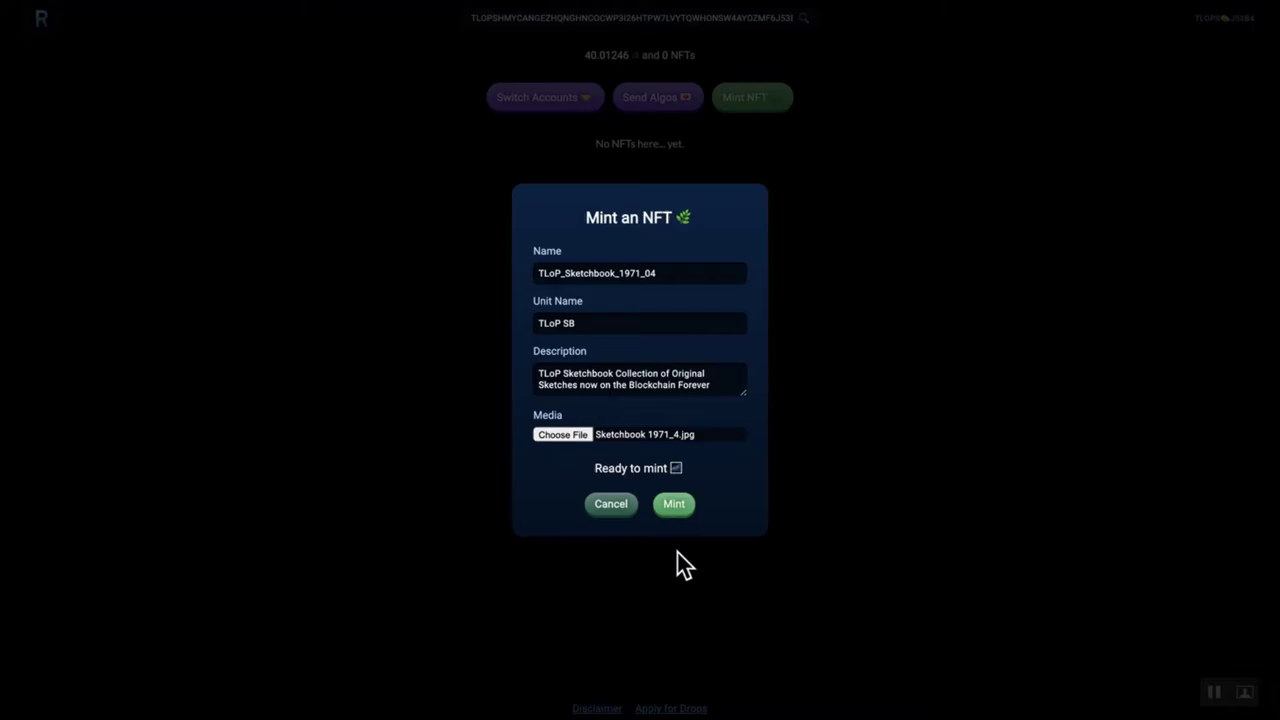
Mint TLoP_Sketchbook_1971_04, approving and signing the asset creation in the wallet.
left_click(676, 505)
left_click(733, 671)
left_click(716, 466)
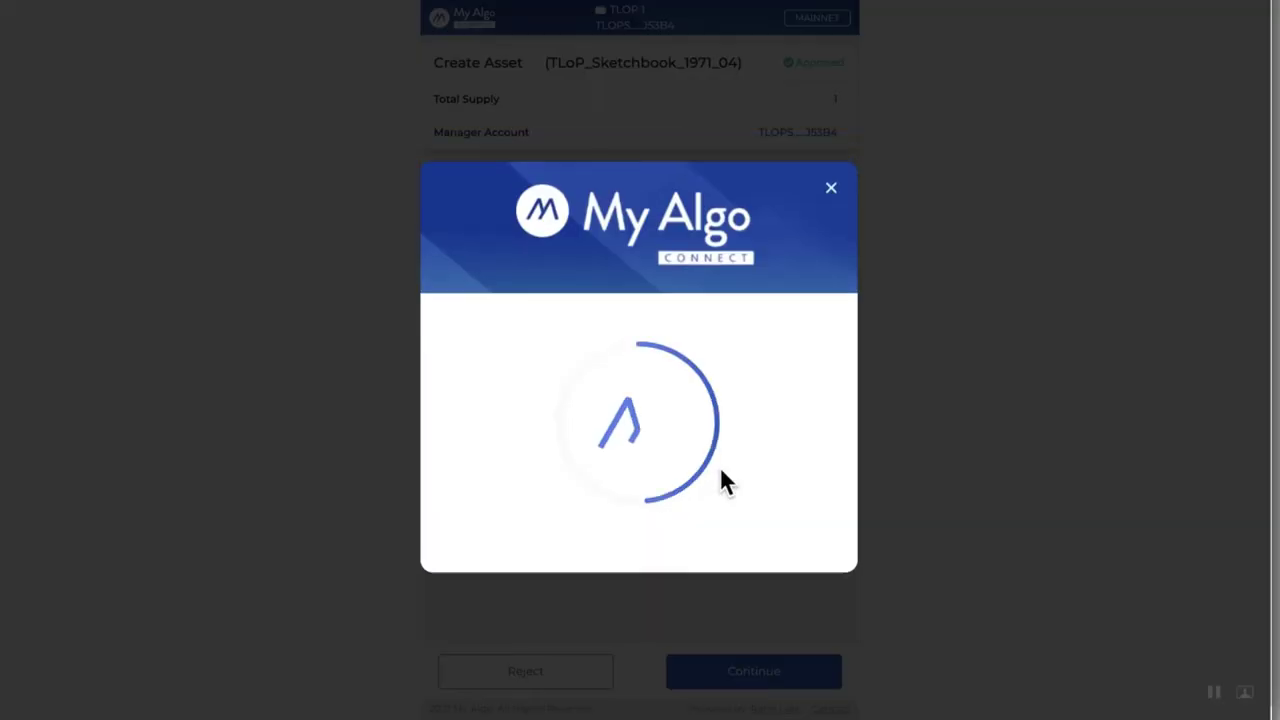
Start another NFT with Sketchbook 1971_5.jpg as media, the copied collection description and the name TLoP_Sketchbook_1971_05.
left_click(766, 100)
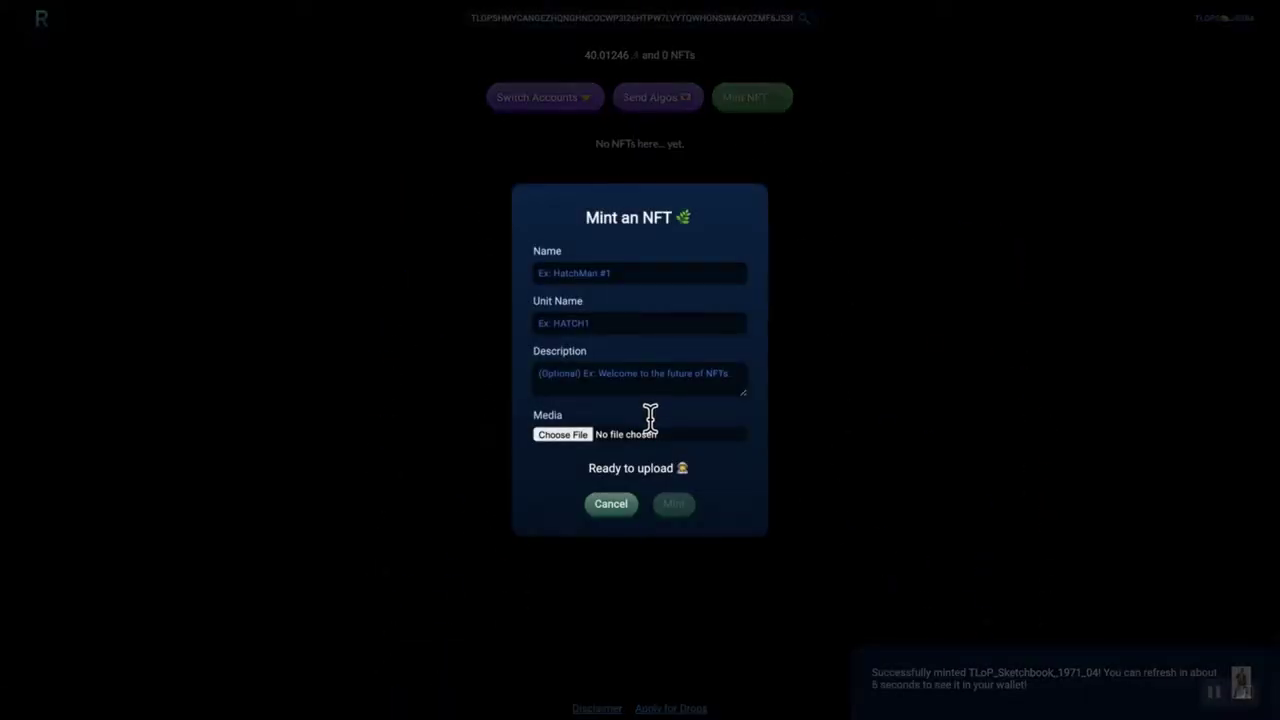
left_click(562, 434)
double_click(772, 232)
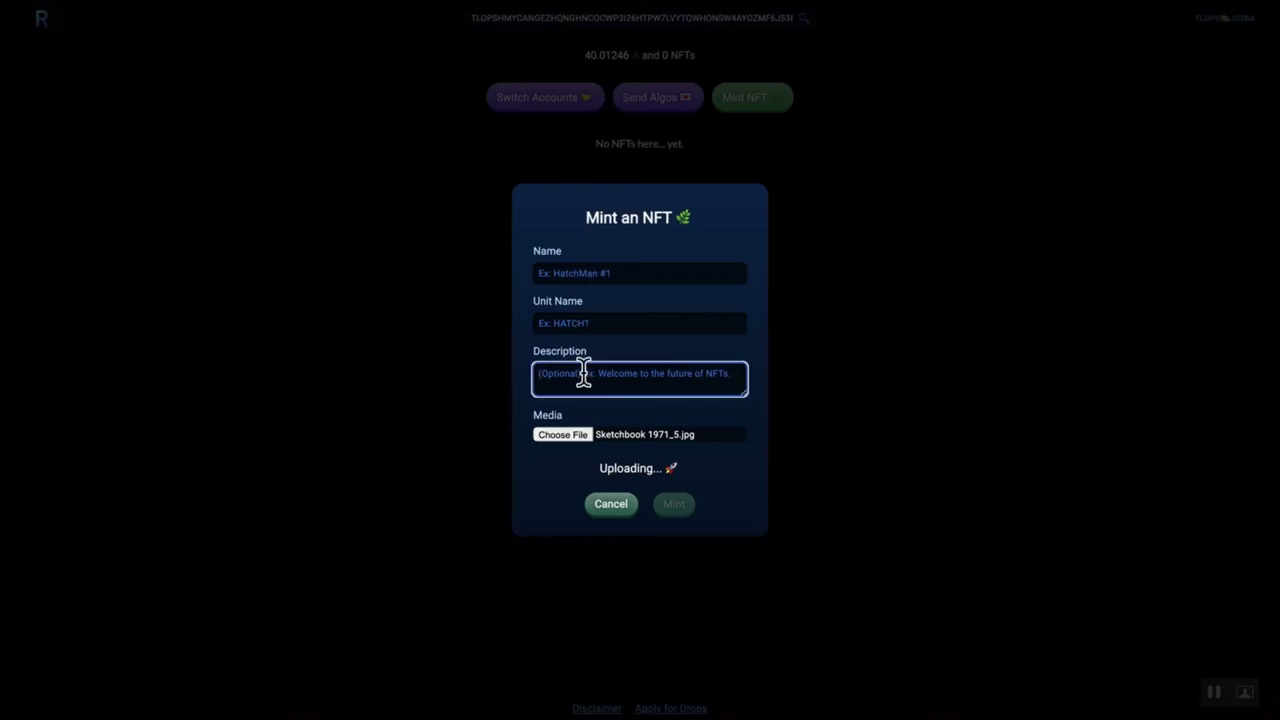
left_click(600, 273)
type("T")
left_click(660, 404)
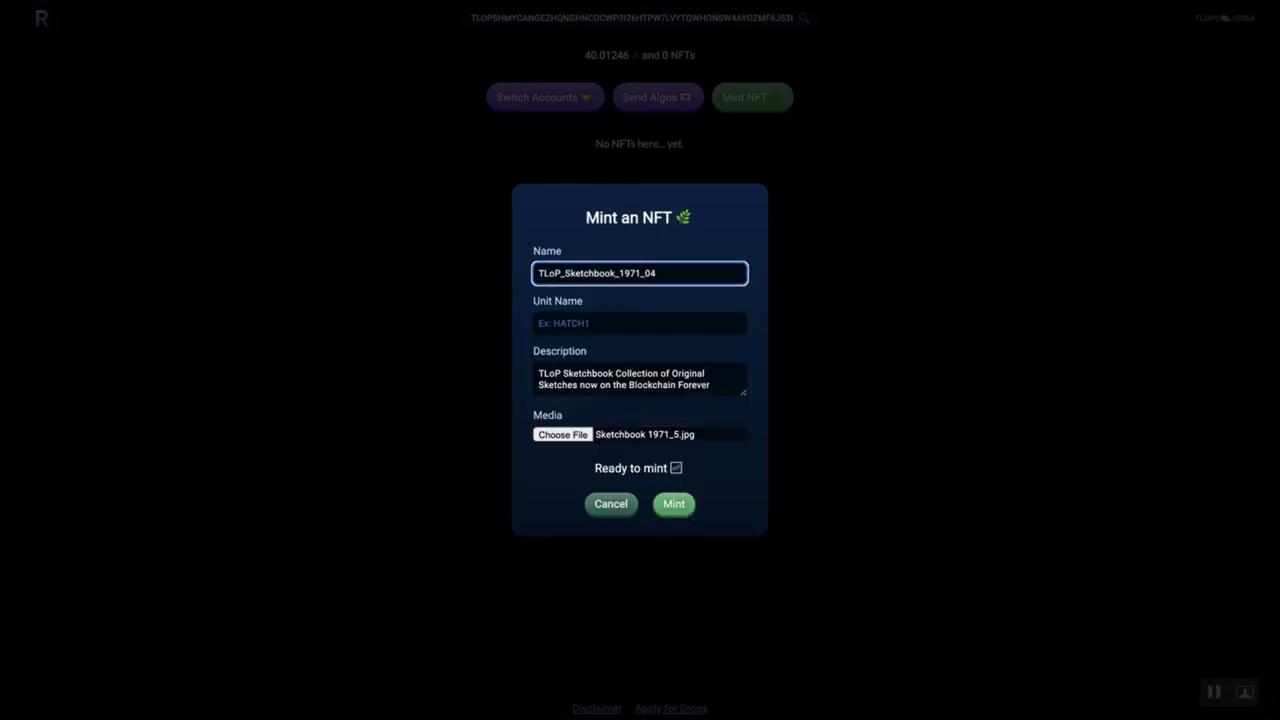
key("BackSpace")
type("5")
Set the unit name to TLoP SB and mint TLoP_Sketchbook_1971_05, approving the asset creation in the wallet.
left_click(562, 323)
type("TLoP")
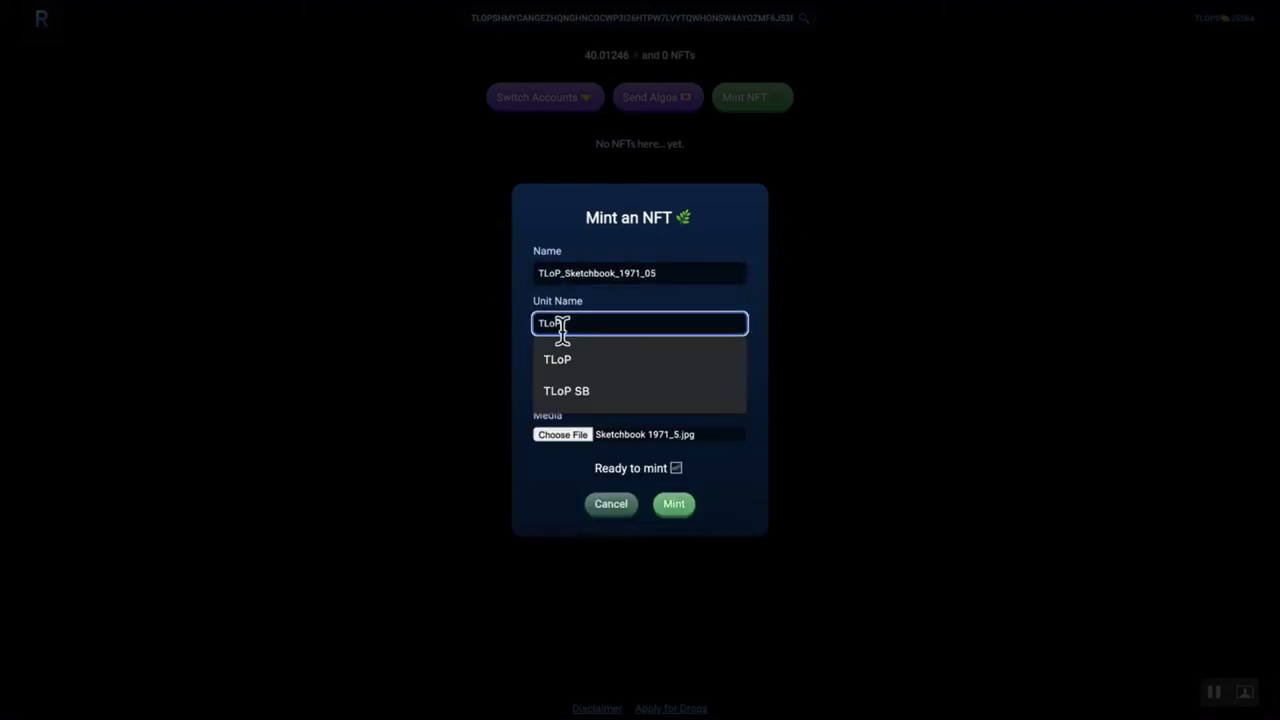
left_click(566, 391)
left_click(683, 507)
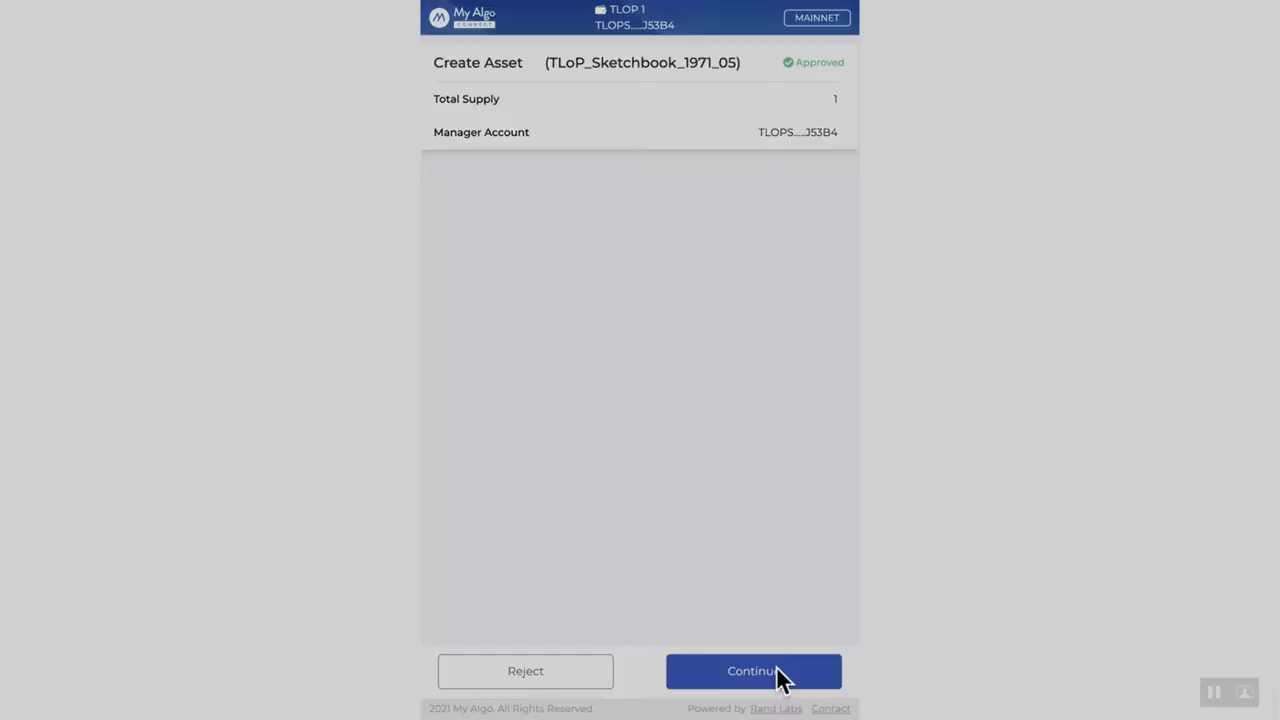
left_click(778, 670)
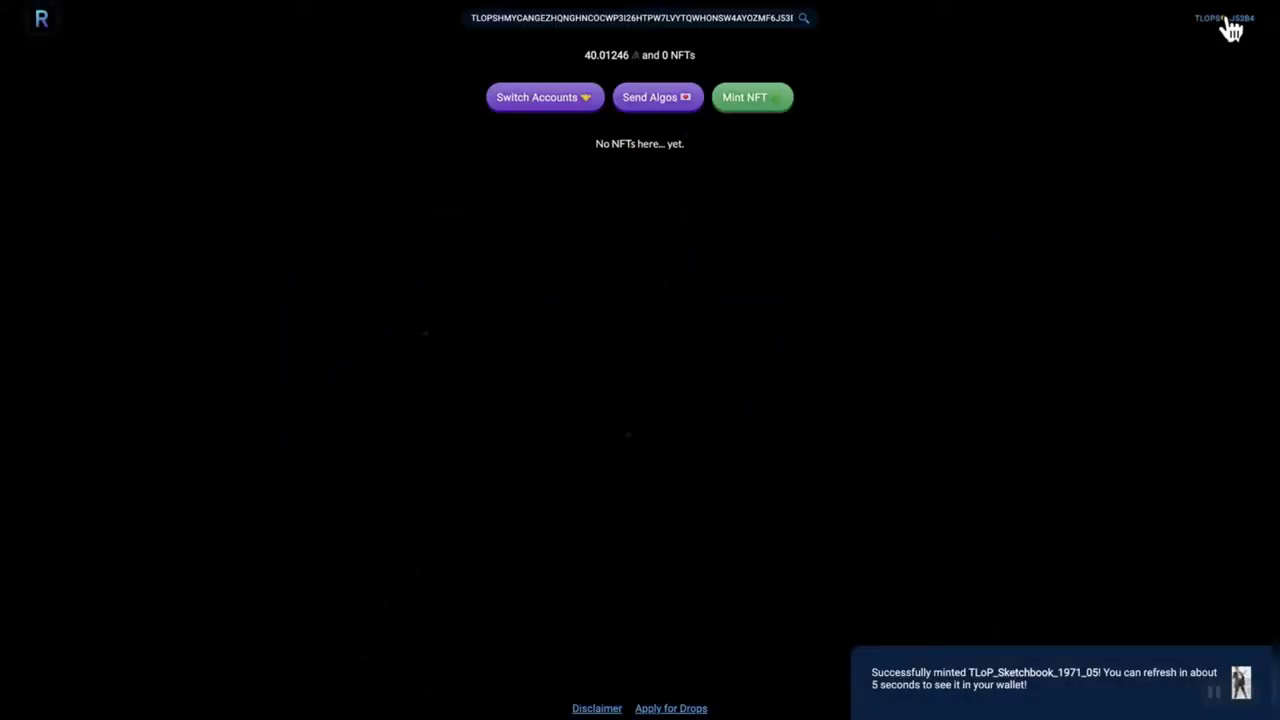
Open the connected wallet's NFT collection and show the images of sketches 01 to 04.
left_click(1226, 20)
left_click(1197, 198)
left_click(888, 197)
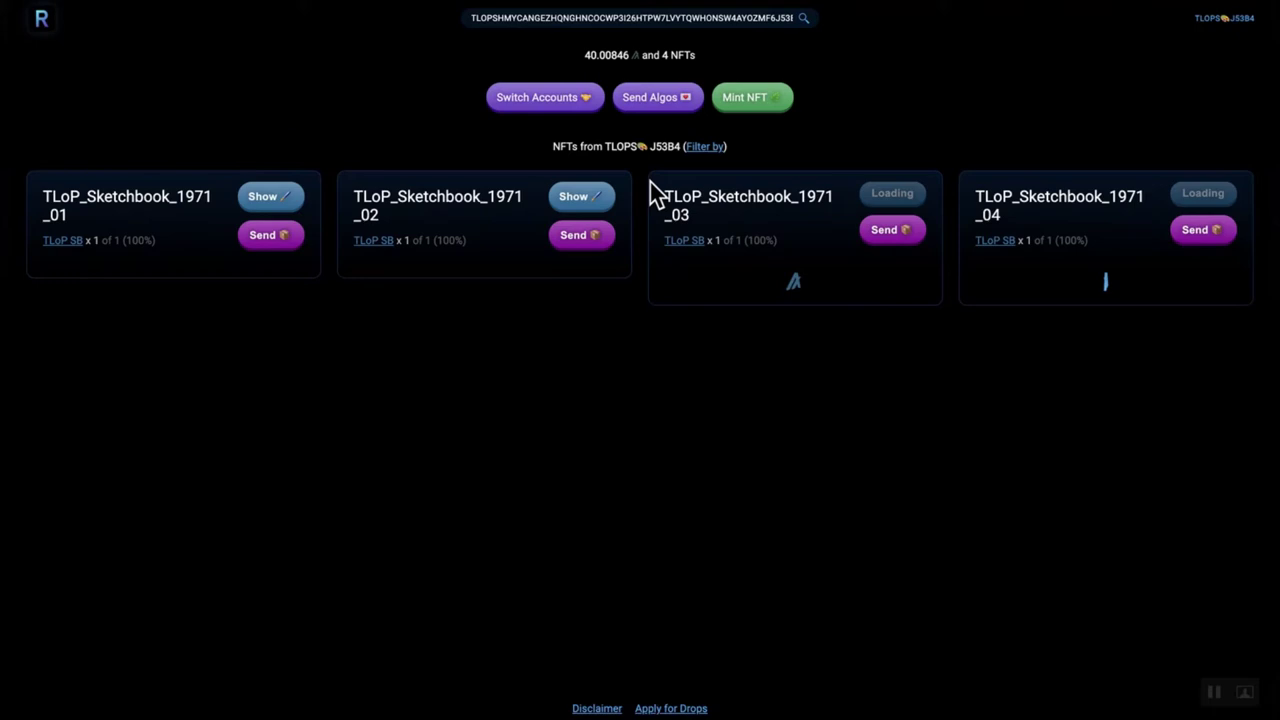
left_click(593, 195)
left_click(293, 192)
Reload the collection and show the images of sketches 01 to 05.
left_click(86, 1)
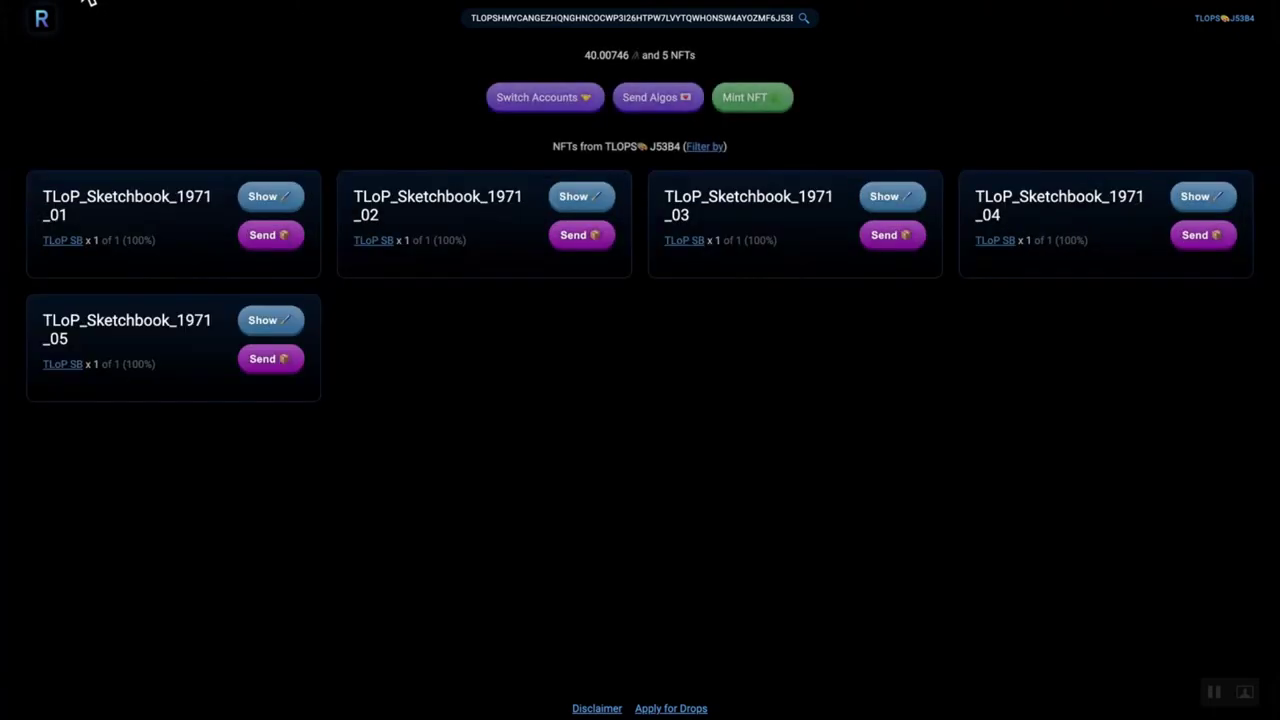
left_click(280, 198)
left_click(270, 346)
left_click(560, 200)
left_click(889, 200)
left_click(1198, 198)
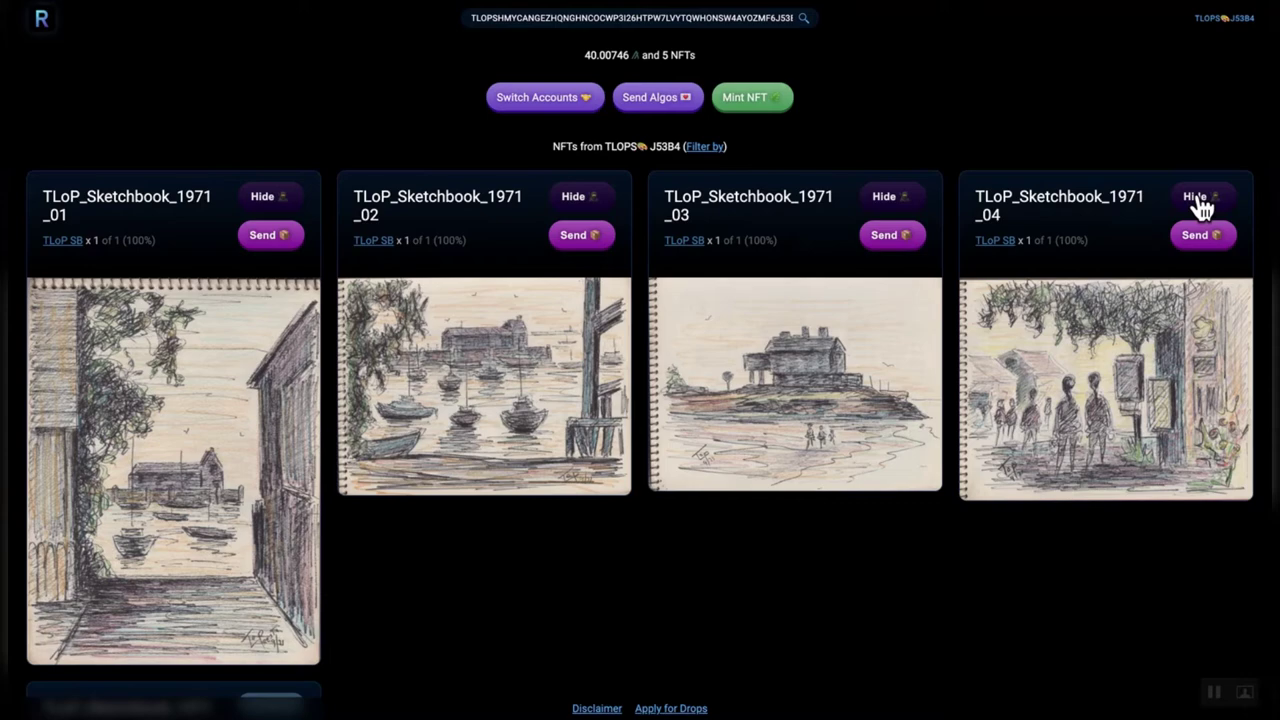
scroll(1077, 271, "down", 3)
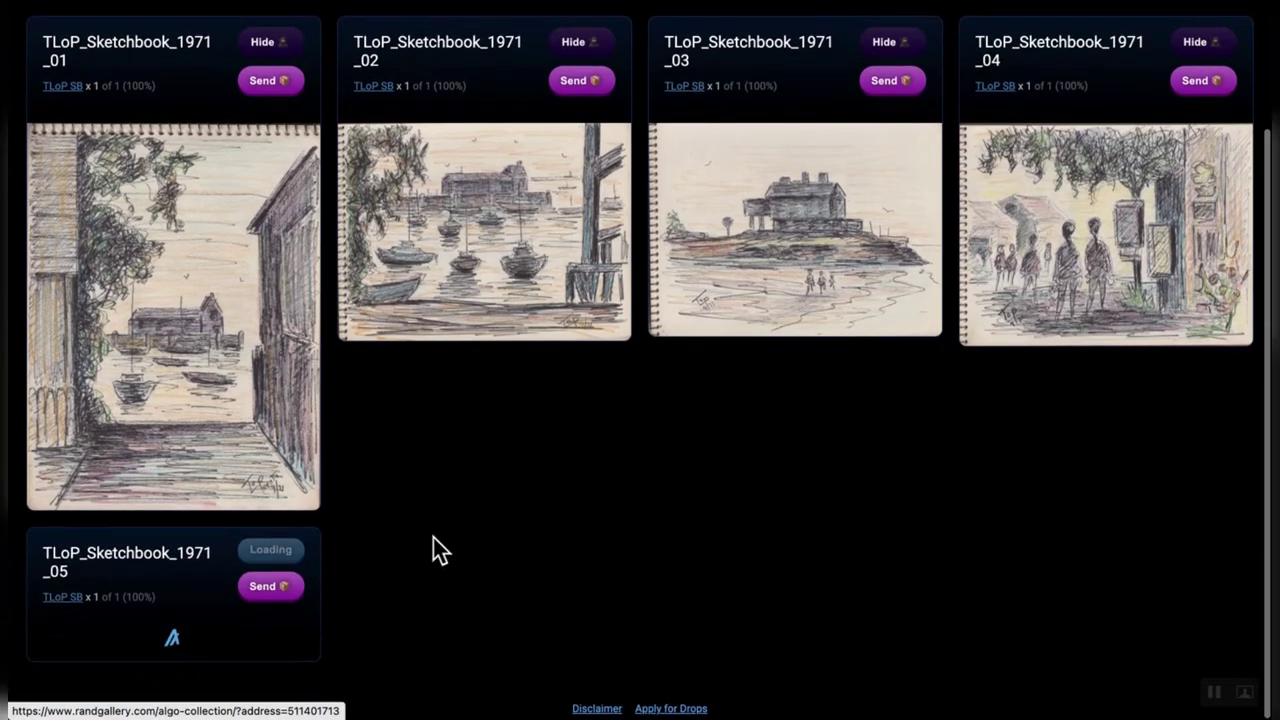
Start another NFT with the copied collection description and the name TLoP_Sketchbook_1971_06.
scroll(774, 306, "up", 3)
left_click(752, 97)
left_click(608, 366)
key("ctrl+v")
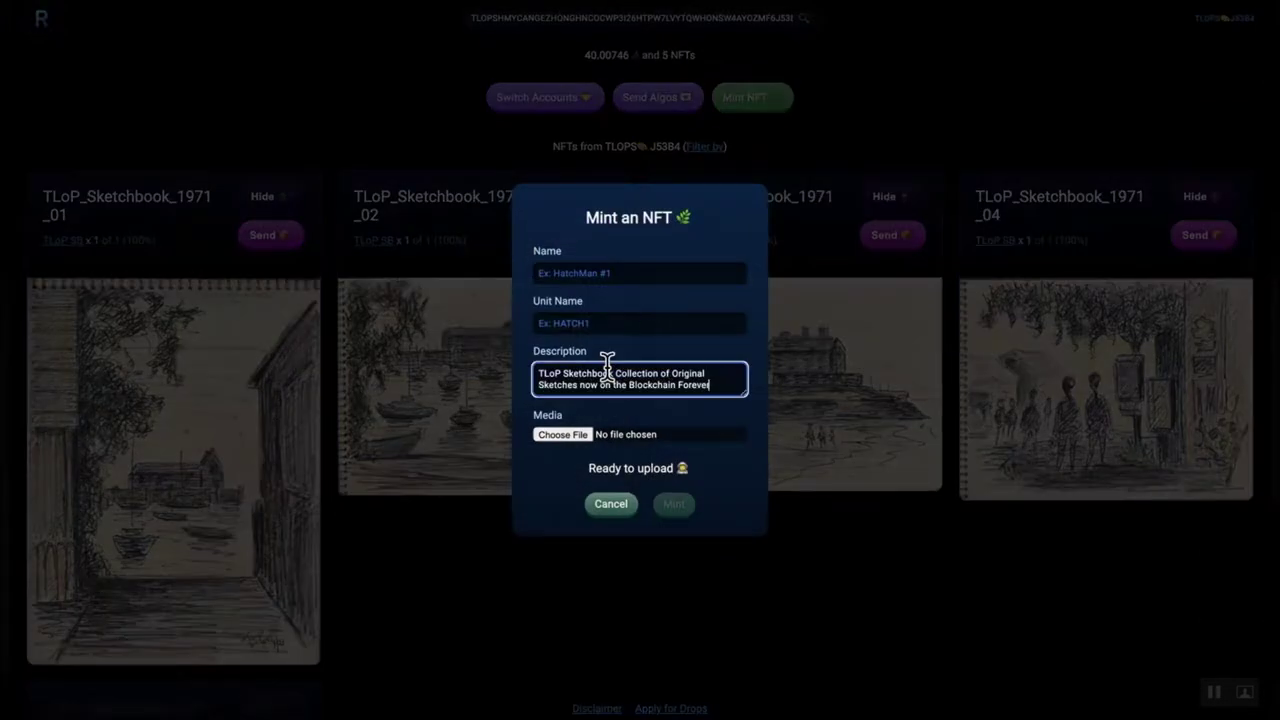
left_click(587, 273)
type("T")
left_click(609, 433)
left_click(674, 274)
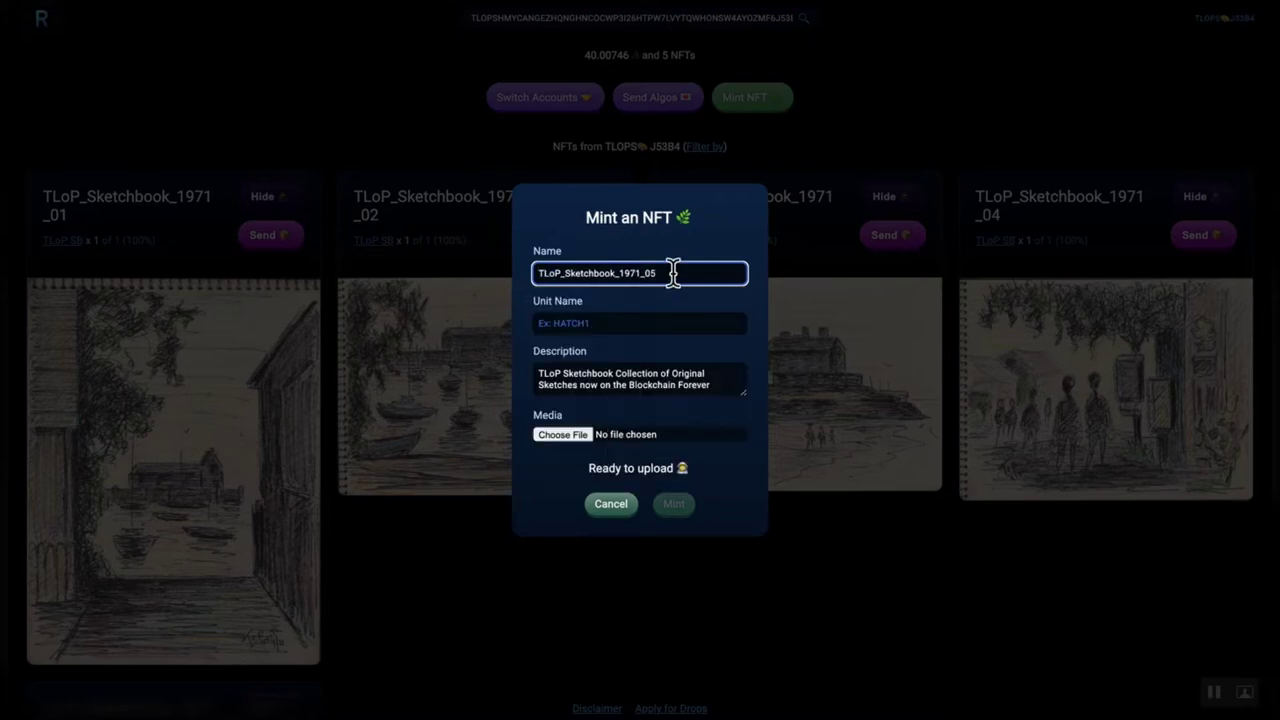
key("BackSpace")
type("6")
Mint TLoP_Sketchbook_1971_06 with the unit name TLoP SB and the sixth sketchbook image as its media.
left_click(654, 316)
left_click(642, 455)
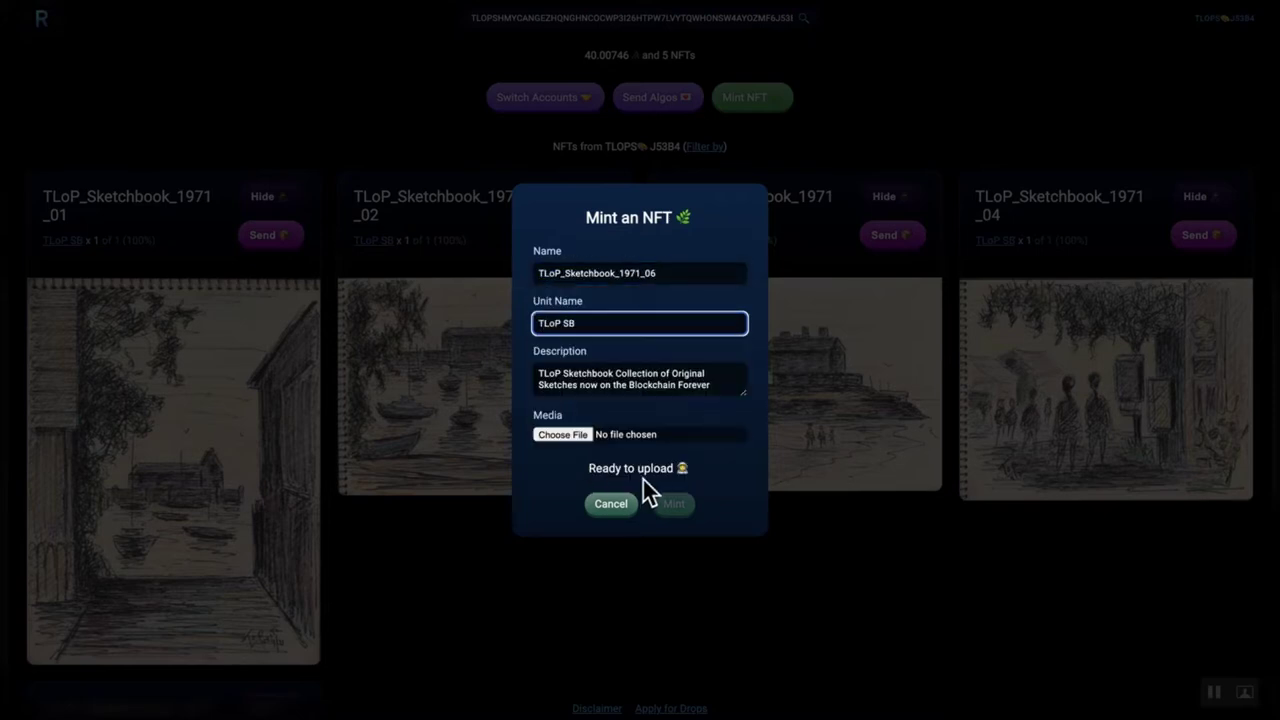
left_click(571, 433)
double_click(872, 248)
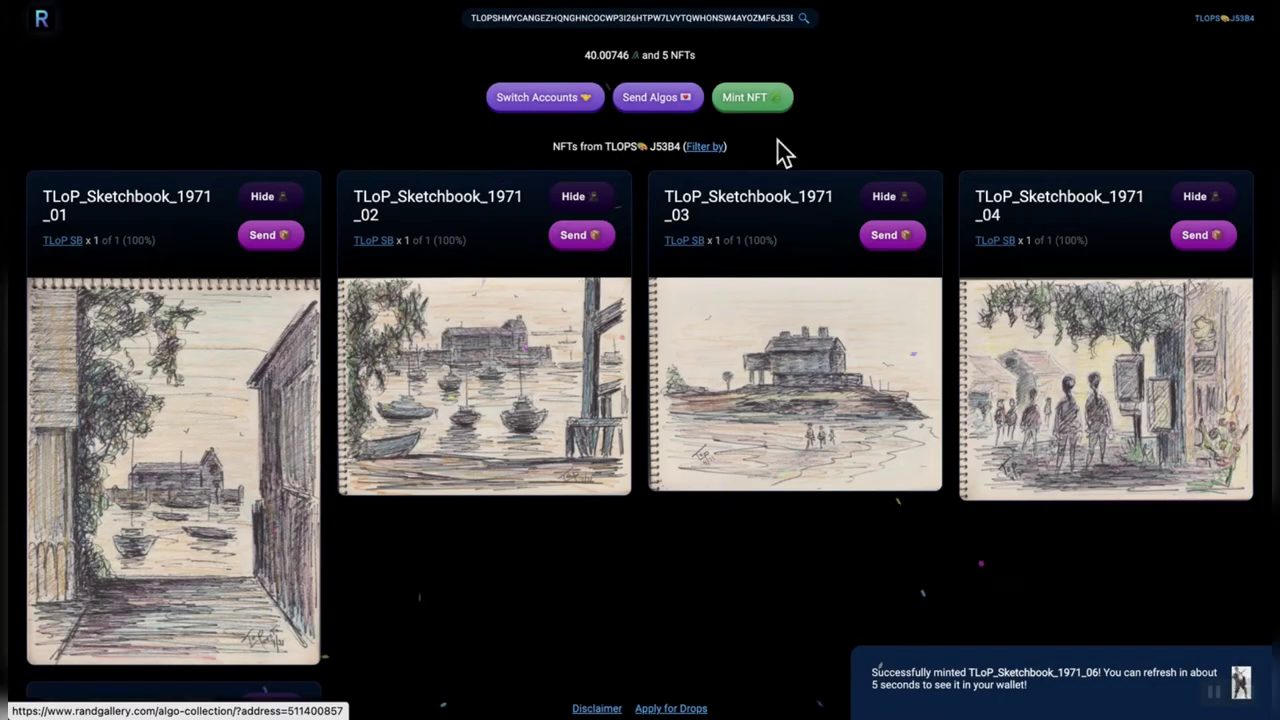
Start another NFT described as "TLoP Sketchbook Collection of Original Sketches now on the Blockchain Forever" and name it TLoP_Sketchbook_1971_07.
left_click(757, 103)
left_click(636, 384)
type("TLoP Sketchbook Collection of Original Sketches now on the Blockchain Forever")
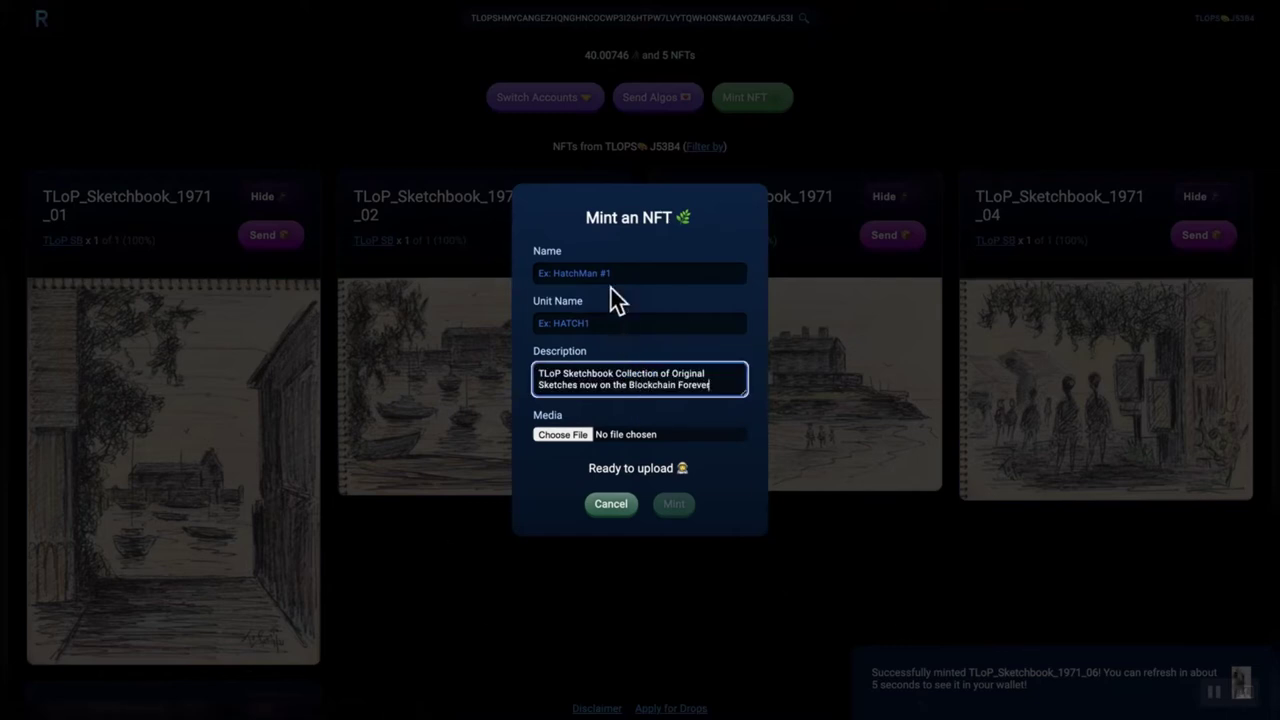
left_click(611, 275)
type("TLoP_Sketchbook_1971_06")
left_click(620, 467)
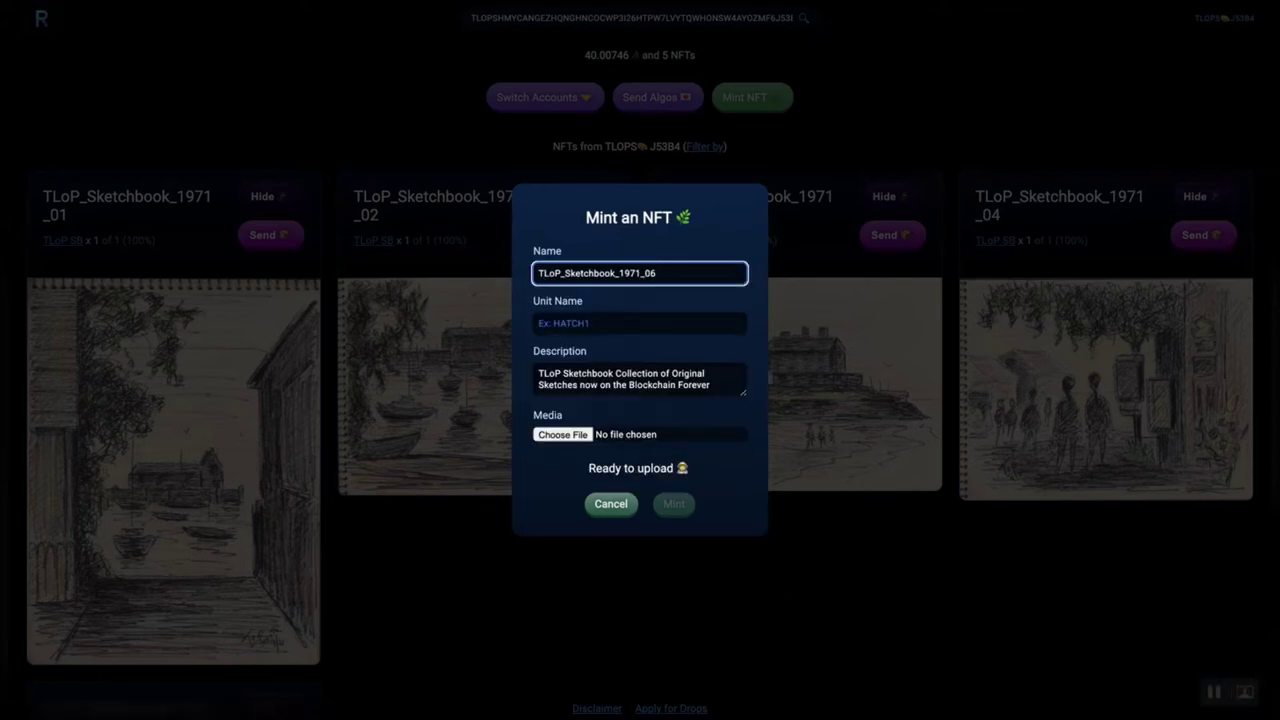
key("BackSpace")
type("7")
Set the unit name to TLoP SB and attach Sketchbook 1971_7.jpg as the NFT's media.
left_click(642, 323)
type("TLoP SB")
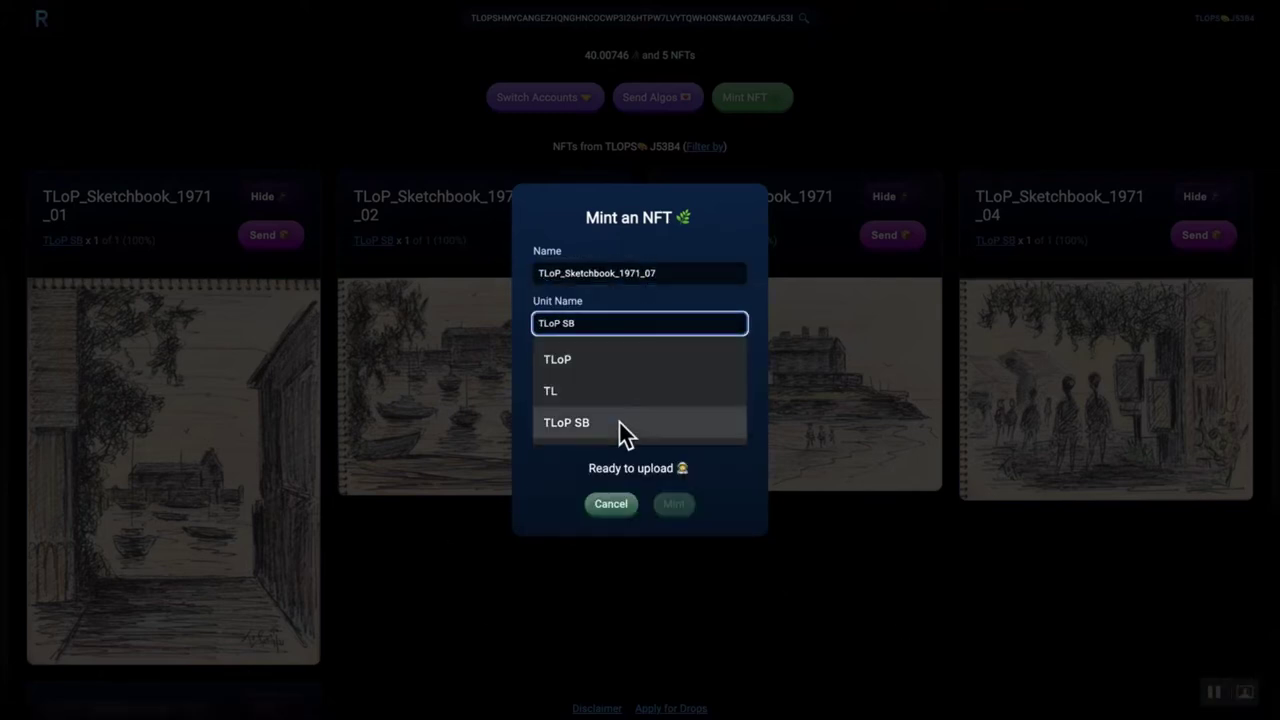
left_click(619, 423)
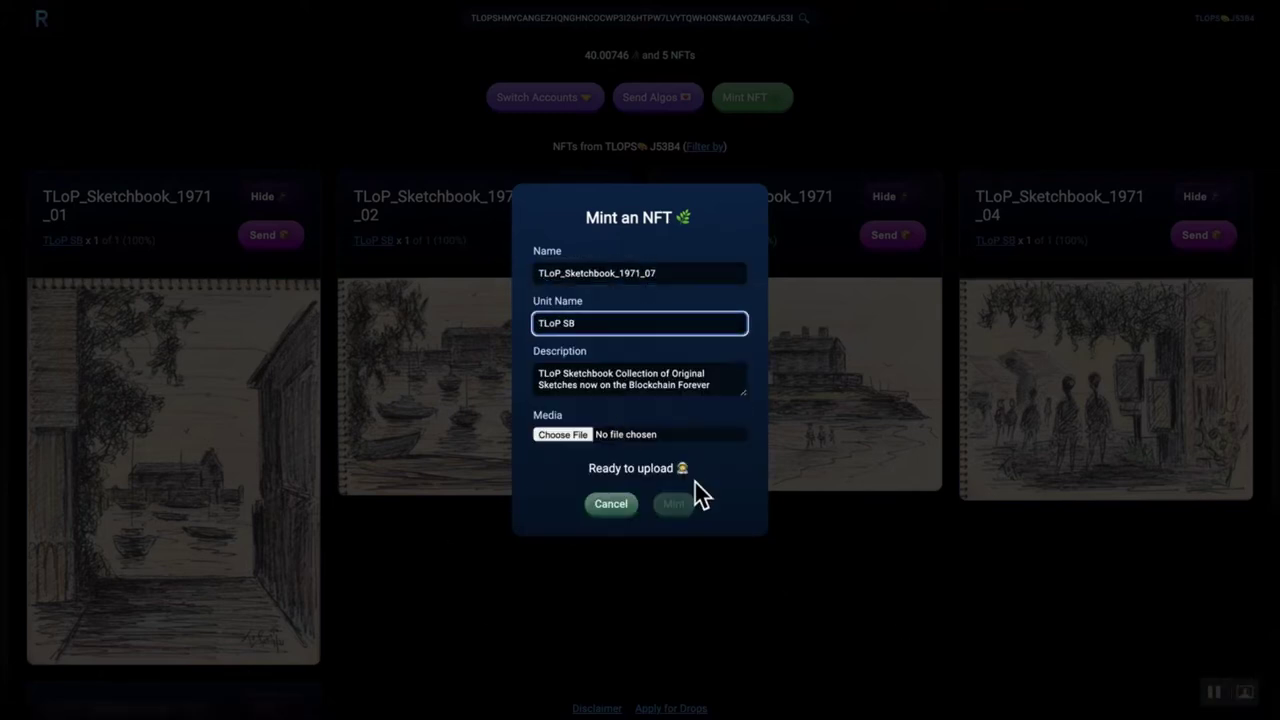
left_click(580, 432)
double_click(970, 232)
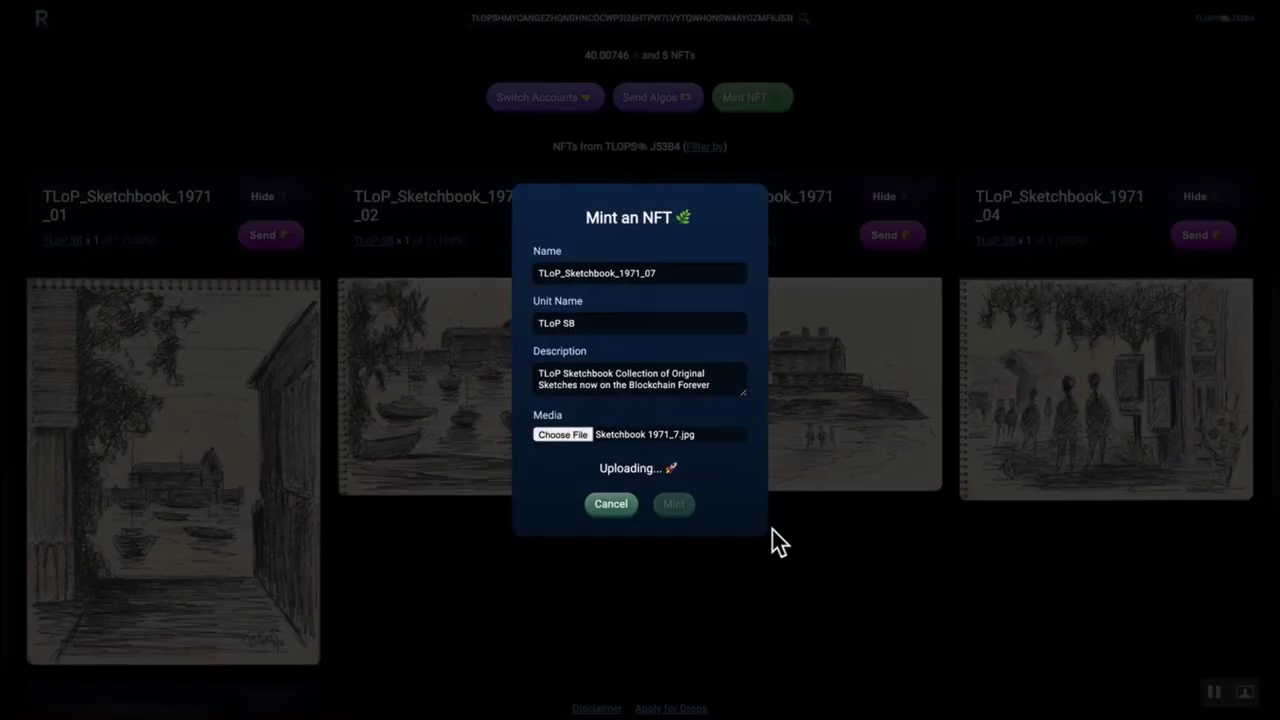
Mint TLoP_Sketchbook_1971_07, approving and signing the asset creation in the wallet.
left_click(678, 506)
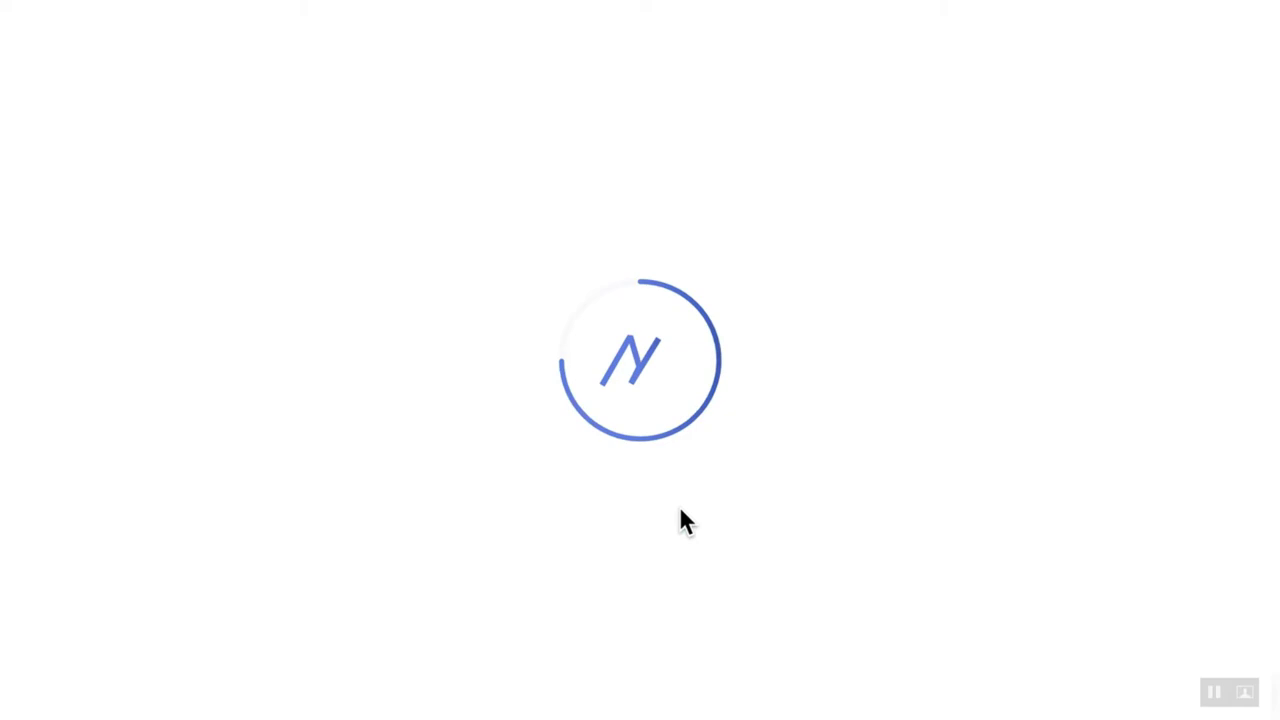
left_click(758, 675)
left_click(731, 472)
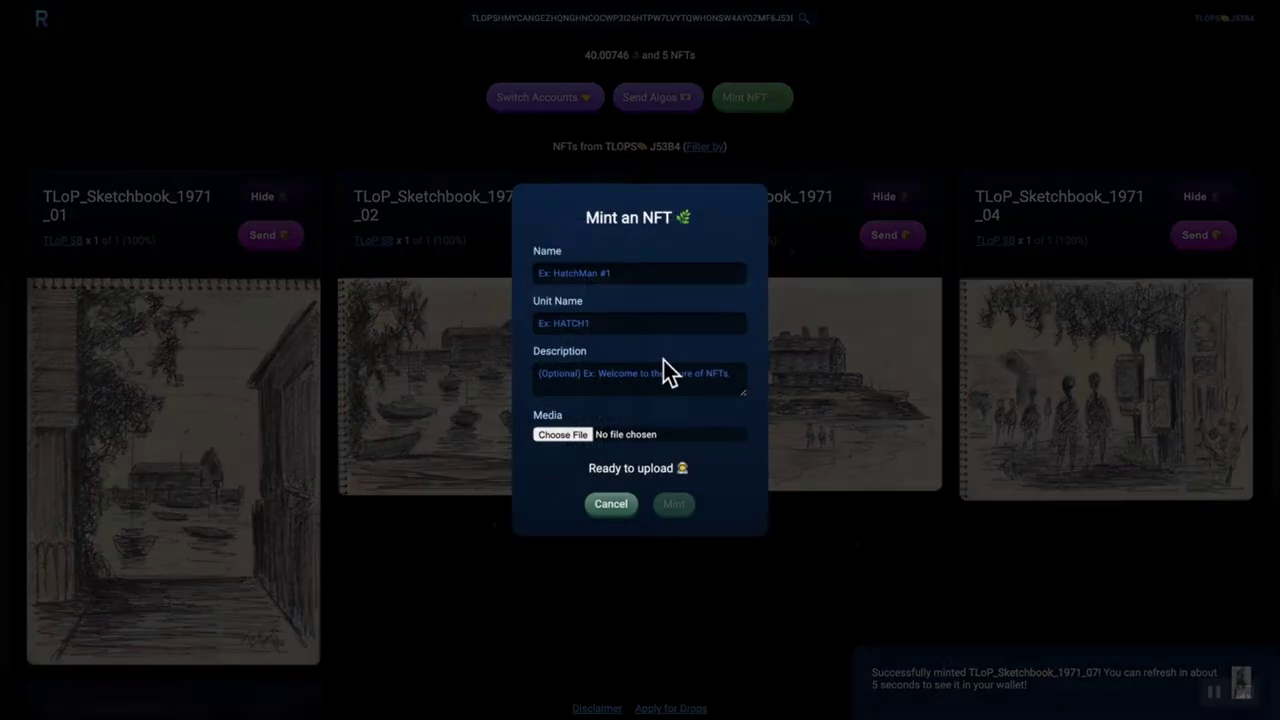
Start another NFT with the same collection description and the name TLoP_Sketchbook_1971_08.
left_click(662, 373)
type("TLoP Sketchbook Collection of Original Sketches now on the Blockchain Forever")
left_click(617, 274)
type("t")
left_click(645, 466)
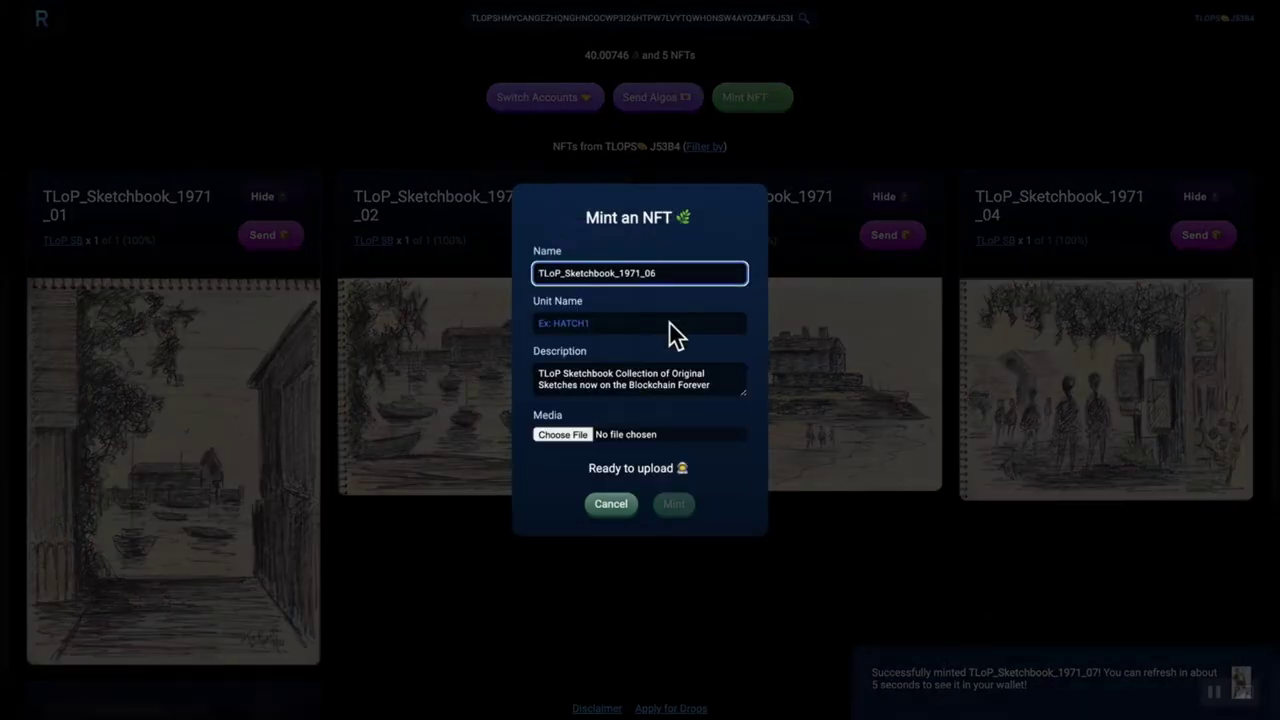
Mint TLoP_Sketchbook_1971_08 with unit name TLoP SB and the eighth sketchbook image, approving and signing the asset creation in the wallet.
left_click(634, 323)
type("TL")
left_click(563, 420)
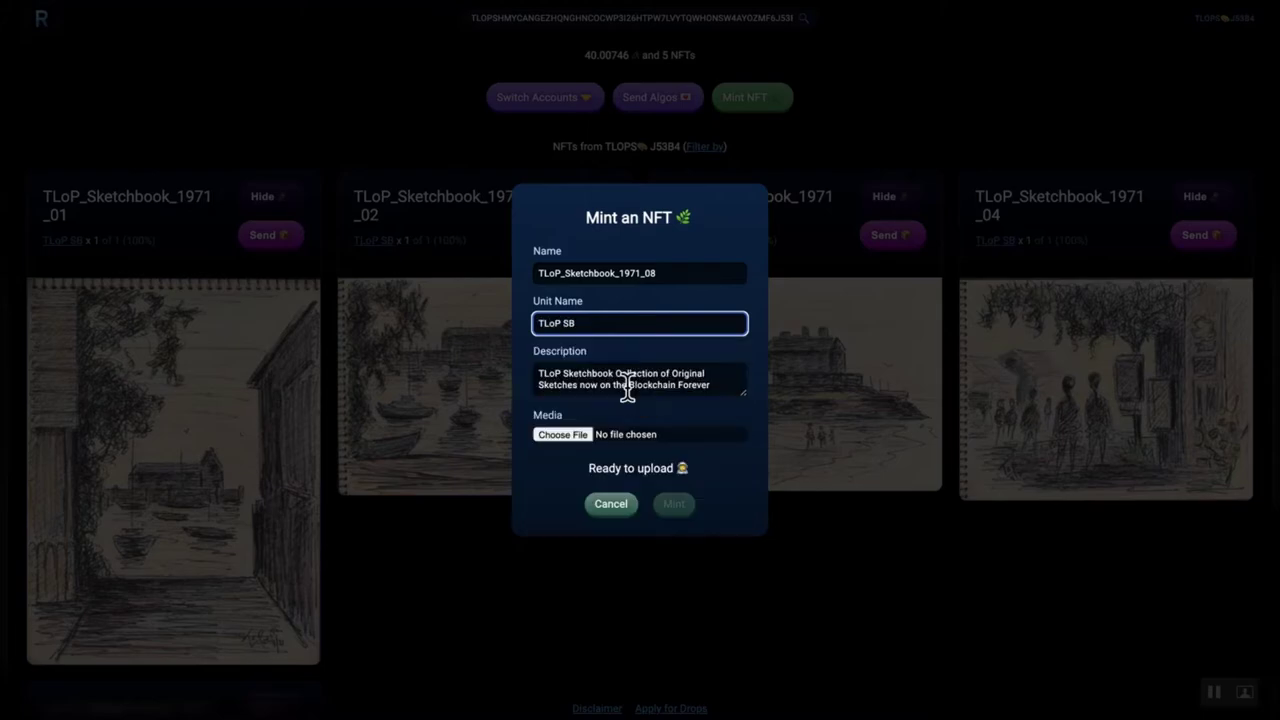
left_click(565, 434)
double_click(1067, 232)
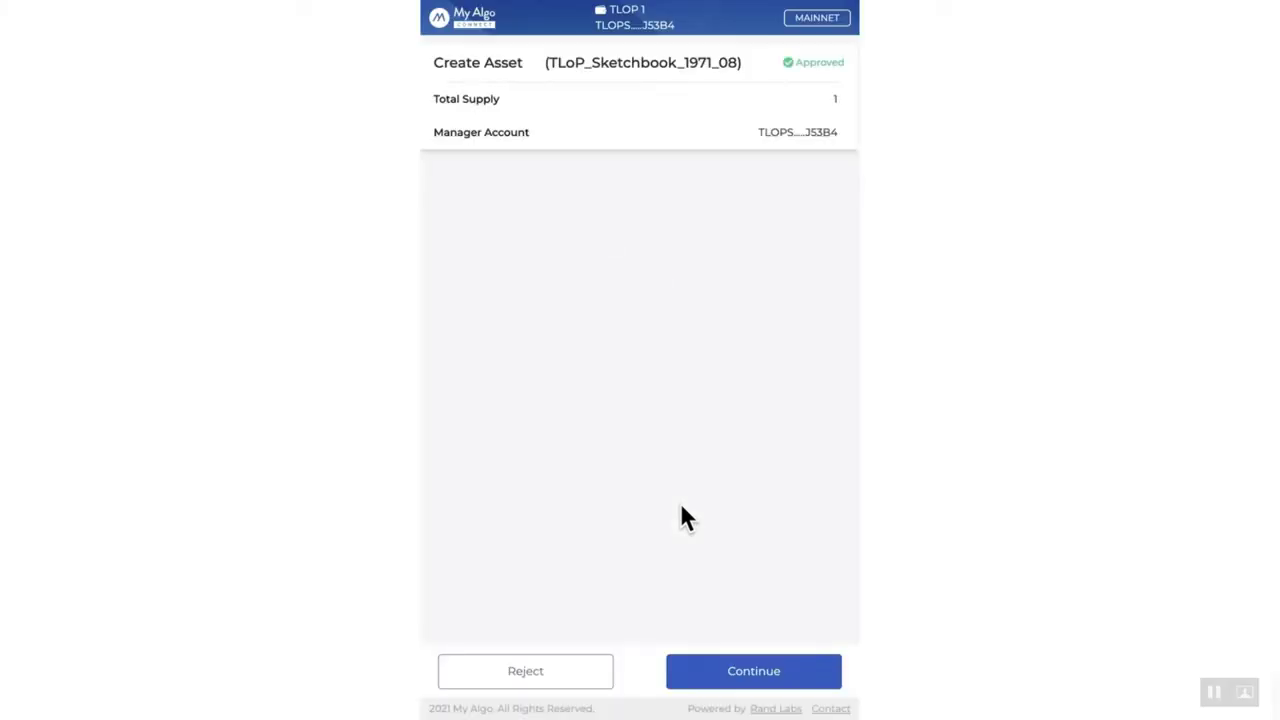
left_click(754, 672)
left_click(740, 483)
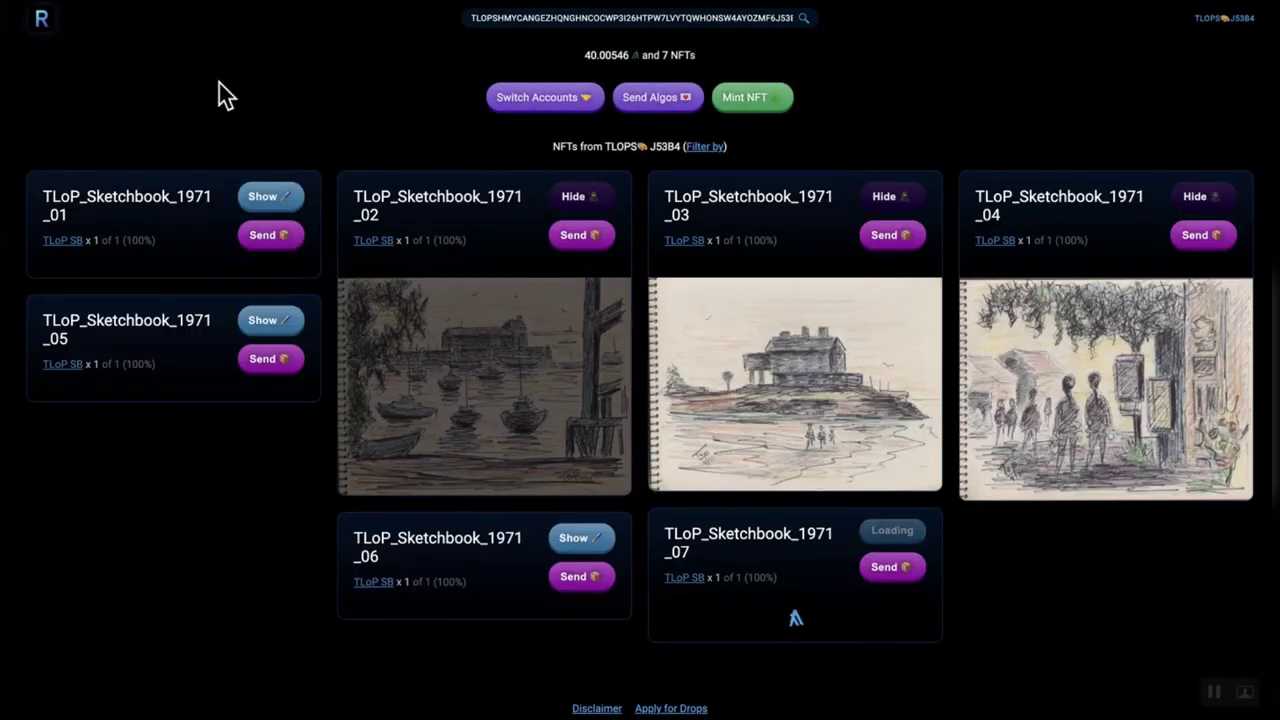
Reload the collection and show the images of sketches 01 to 04 and 06 to 08.
key("super+r")
left_click(1203, 320)
left_click(1205, 198)
left_click(898, 202)
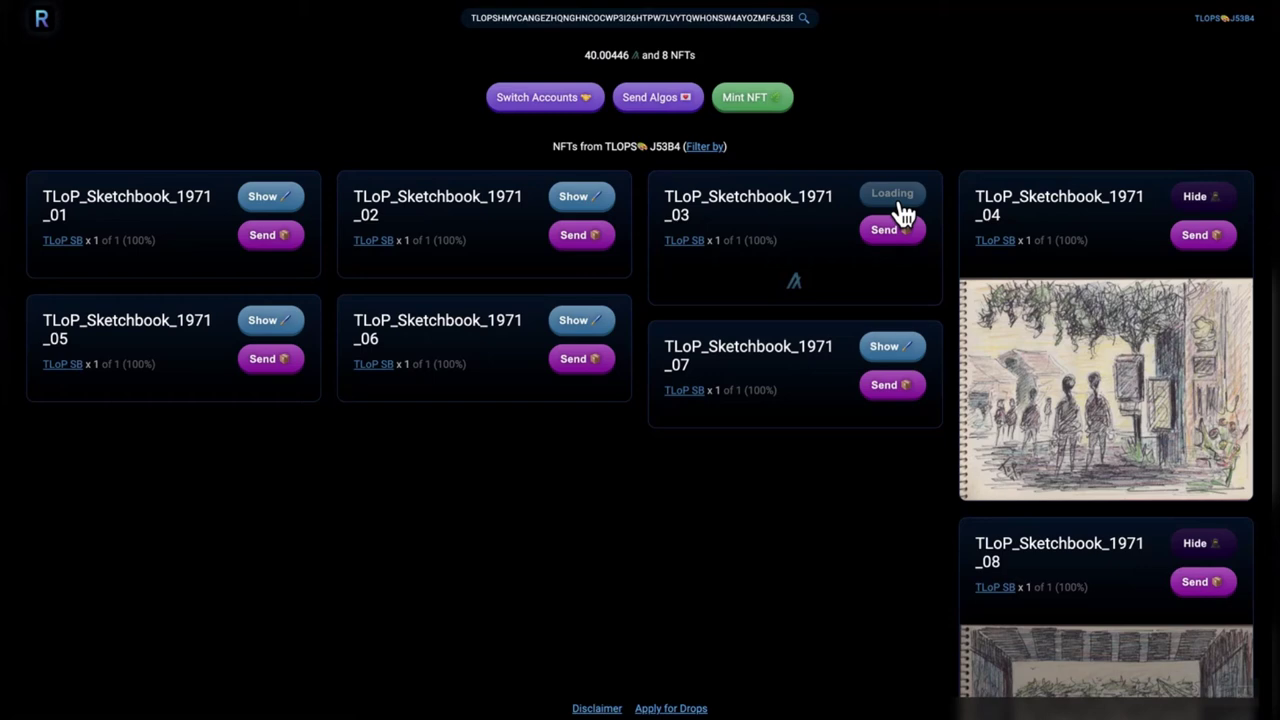
left_click(891, 531)
left_click(573, 317)
left_click(588, 203)
left_click(268, 197)
Open TLoP_Sketchbook_1971_08's own page to examine the enlarged sketch, and return to the wallet's collection.
scroll(265, 690, "down", 1)
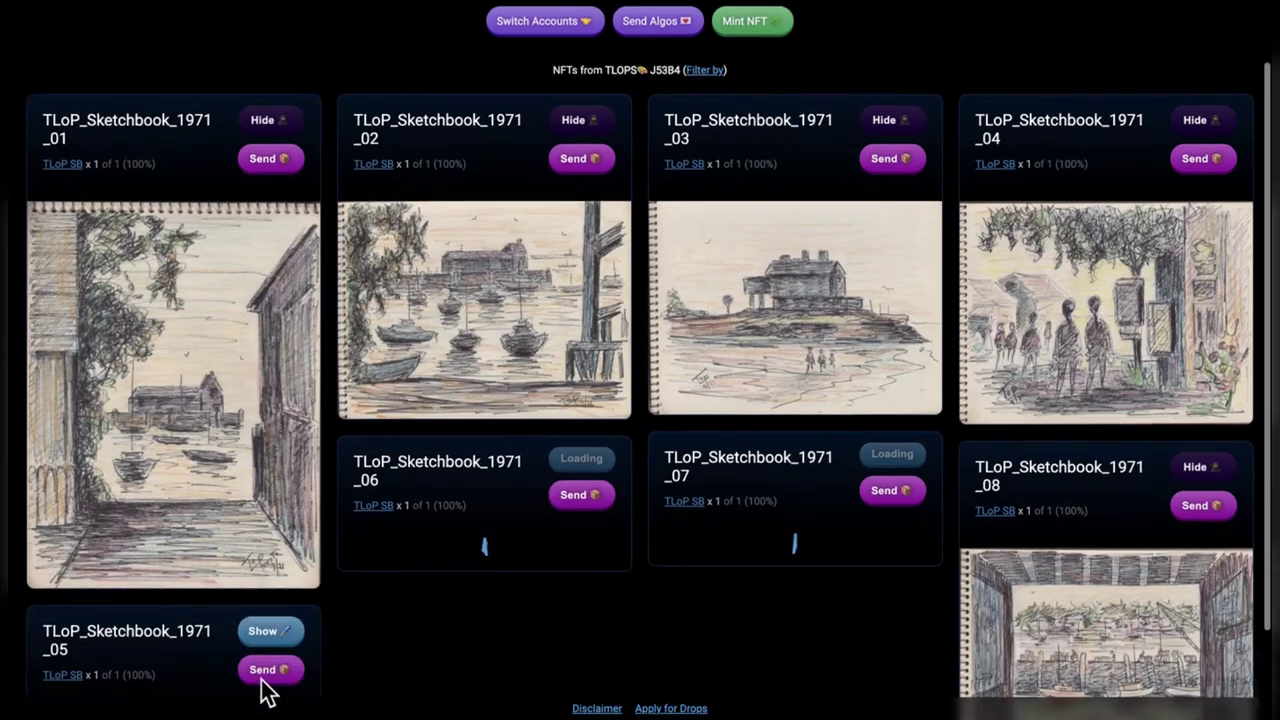
scroll(534, 544, "down", 1)
scroll(1111, 597, "down", 3)
left_click(1127, 407)
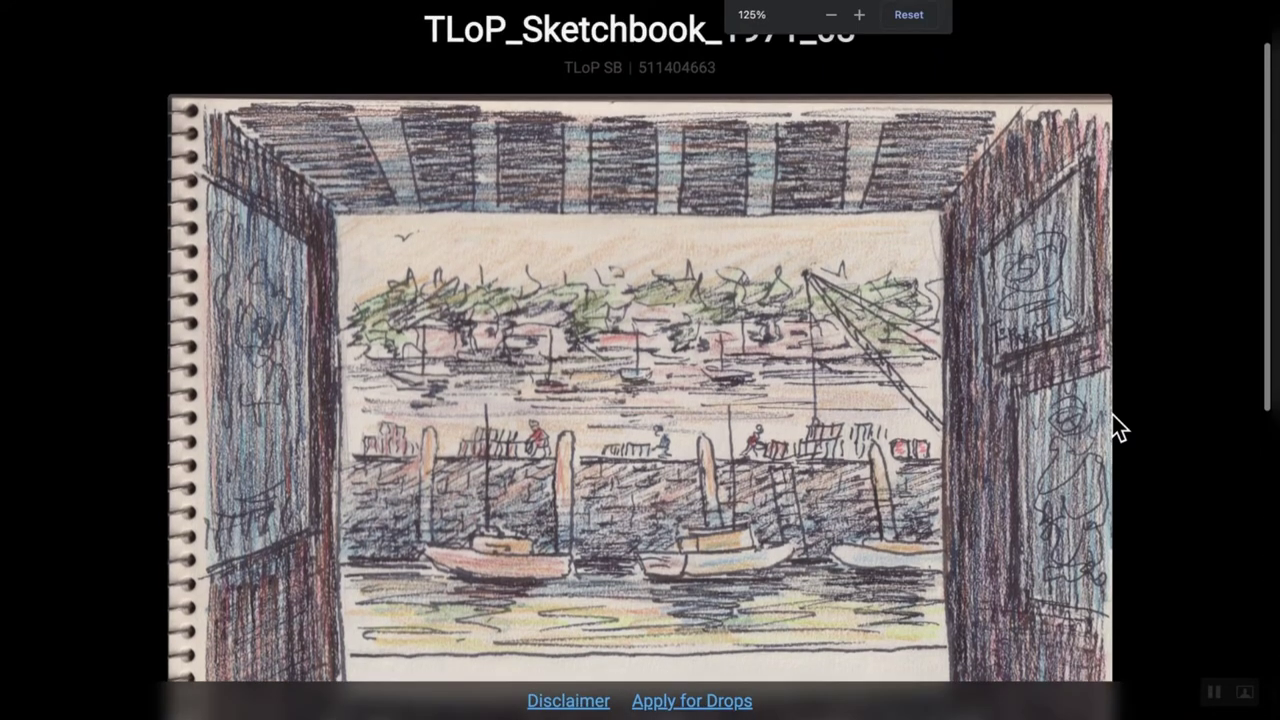
scroll(1115, 417, "up", 2)
left_click(1181, 34)
Show the images of all eight minted sketches in the wallet's collection.
scroll(914, 423, "down", 5)
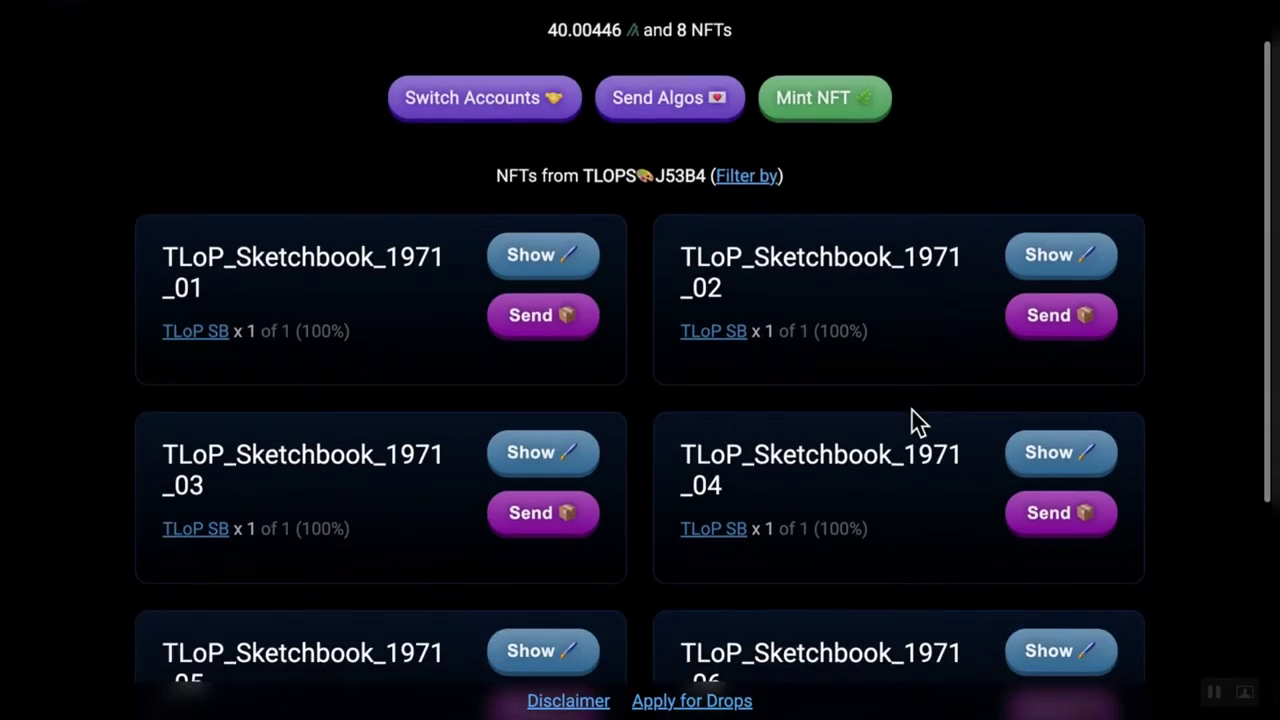
scroll(912, 412, "up", 4)
scroll(876, 246, "down", 4)
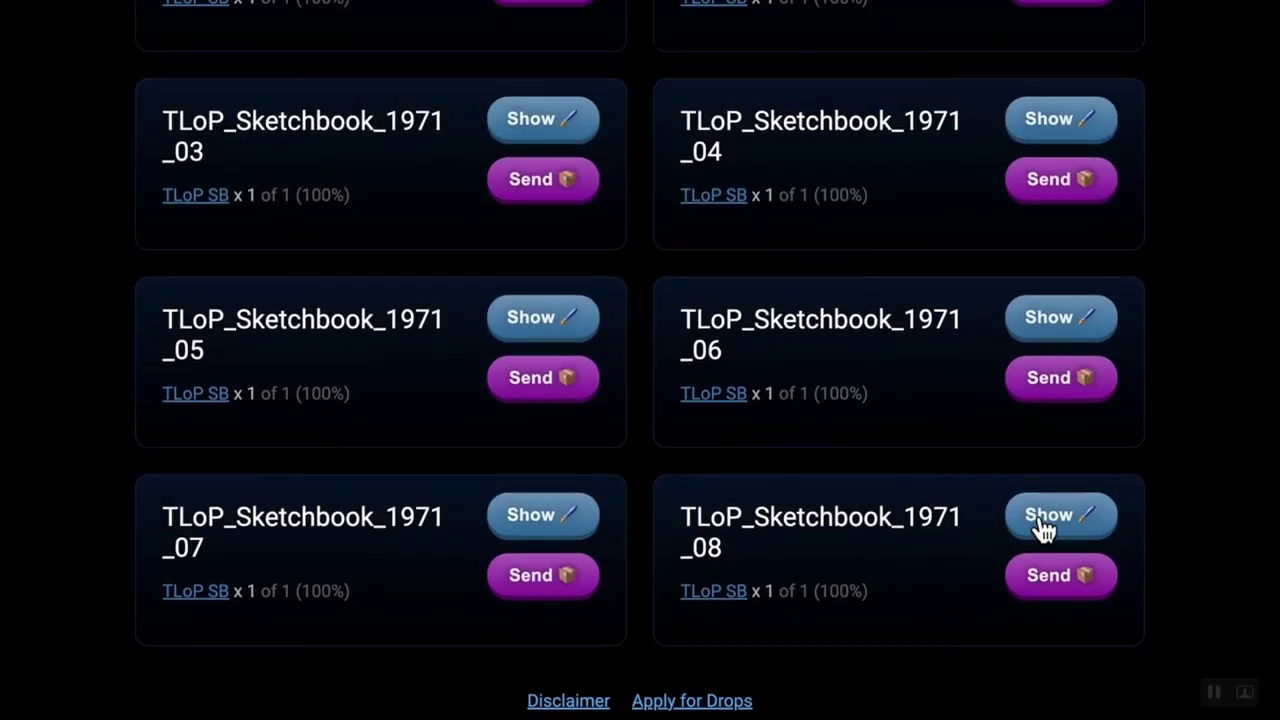
left_click(1041, 517)
left_click(545, 515)
left_click(555, 320)
left_click(1050, 317)
left_click(1050, 116)
left_click(553, 119)
scroll(584, 120, "up", 4)
left_click(555, 306)
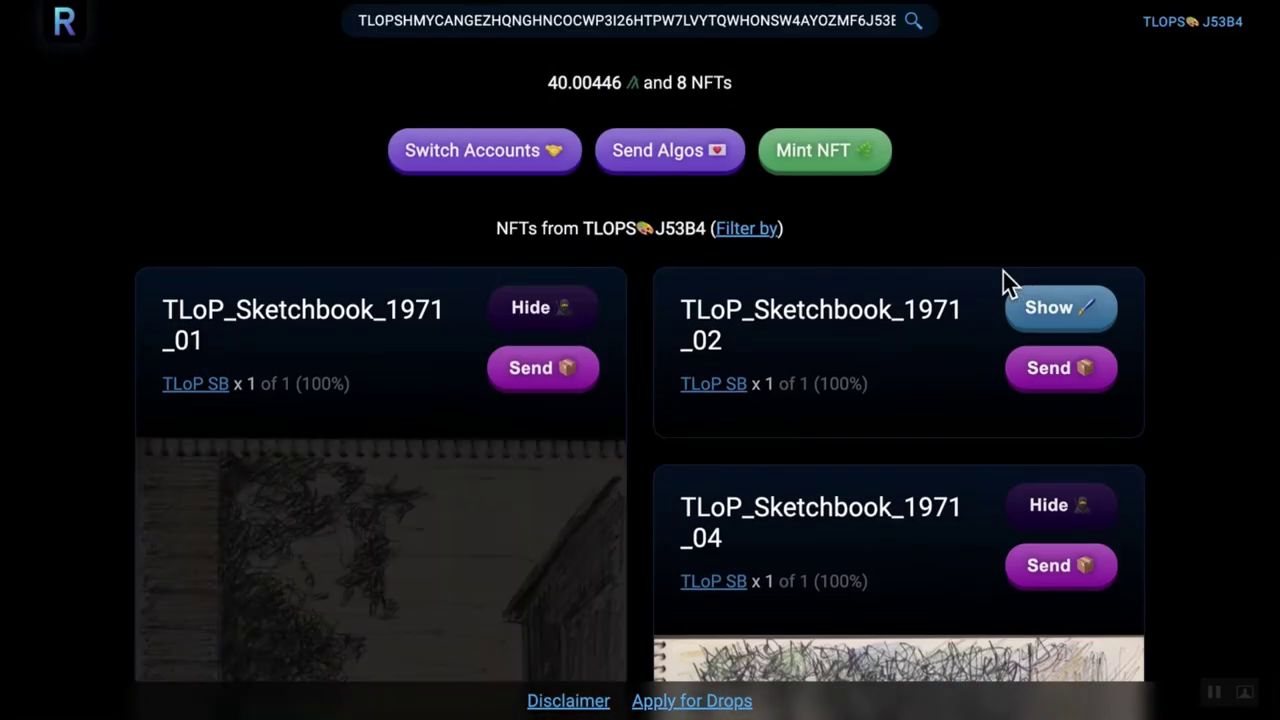
left_click(1034, 302)
Open a blank minting form for the next sketch and go to its name.
key("super+minus")
key("super+minus")
key("ctrl+minus")
key("ctrl+minus")
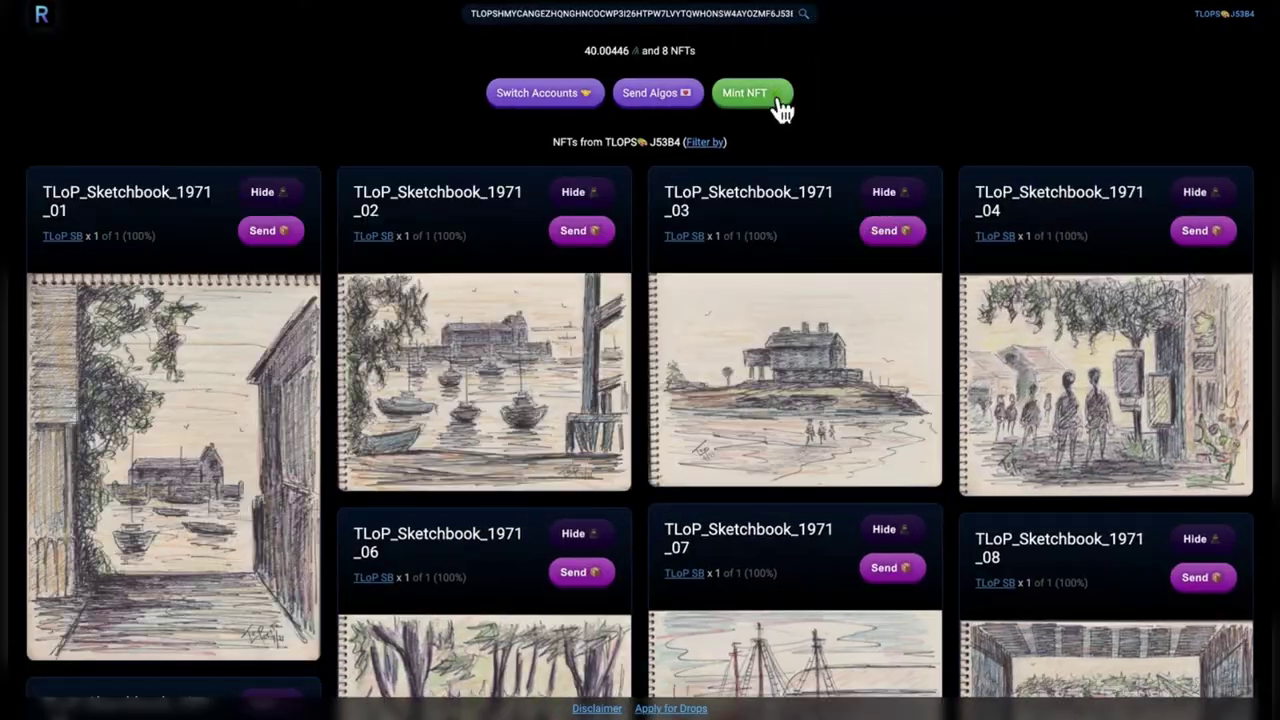
left_click(779, 110)
left_click(666, 272)
type("TLoP Sketchbook Collection of Or")
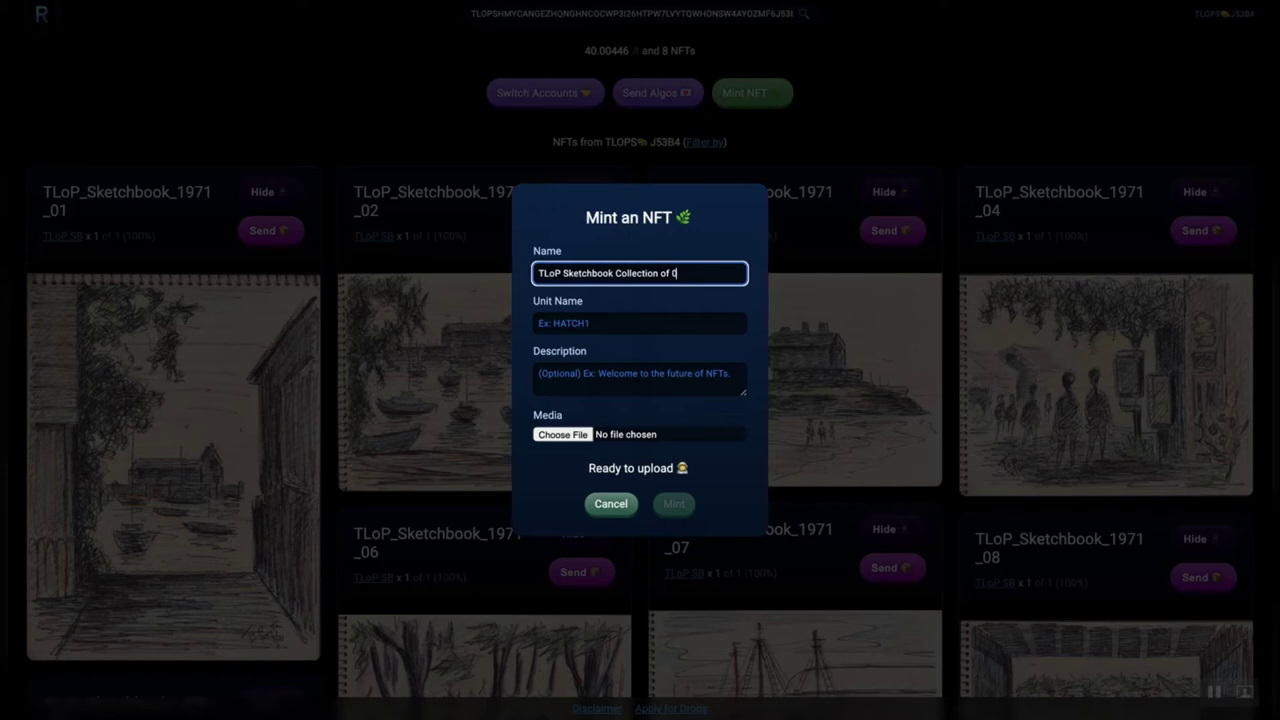
key("BackSpace")
key("BackSpace")
key("BackSpace")
key("BackSpace")
key("BackSpace")
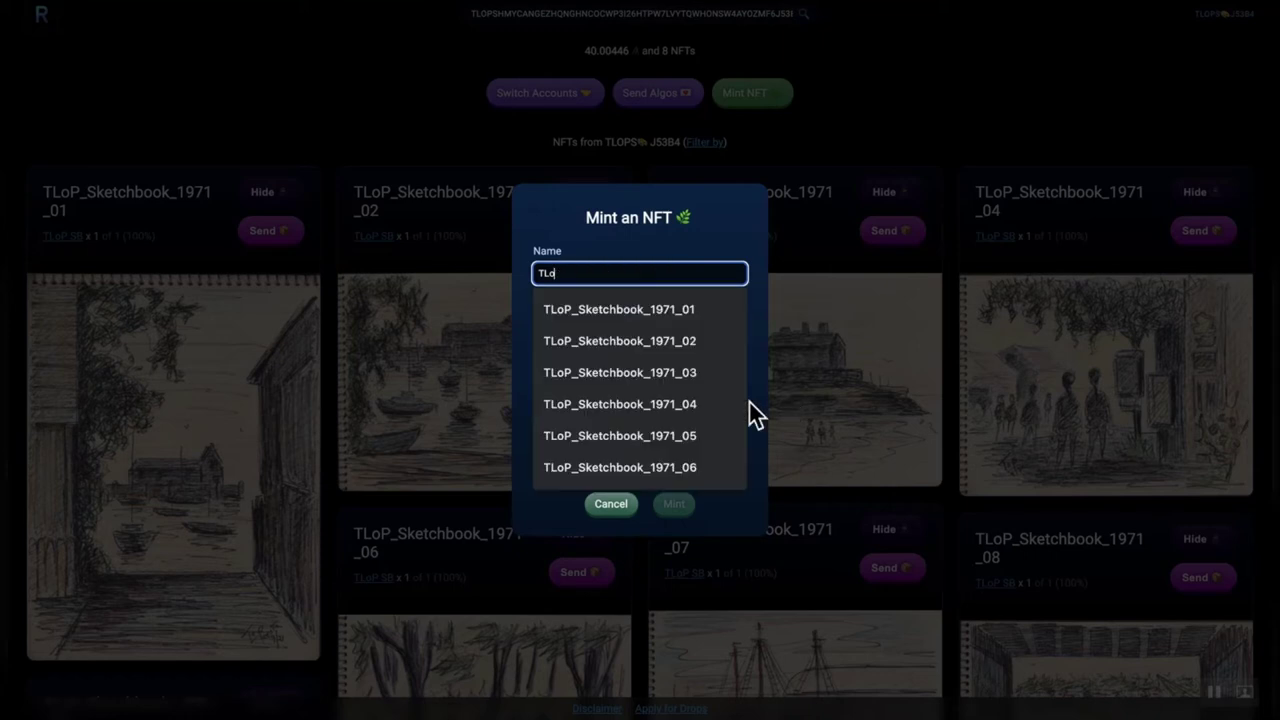
Name the NFT TLoP_Sketchbook_1971_09 with unit name TLoP SB and description "TLoP Sketchbook Collection of Original Sketches now on the Blockchain Forever".
left_click(693, 467)
left_click(633, 326)
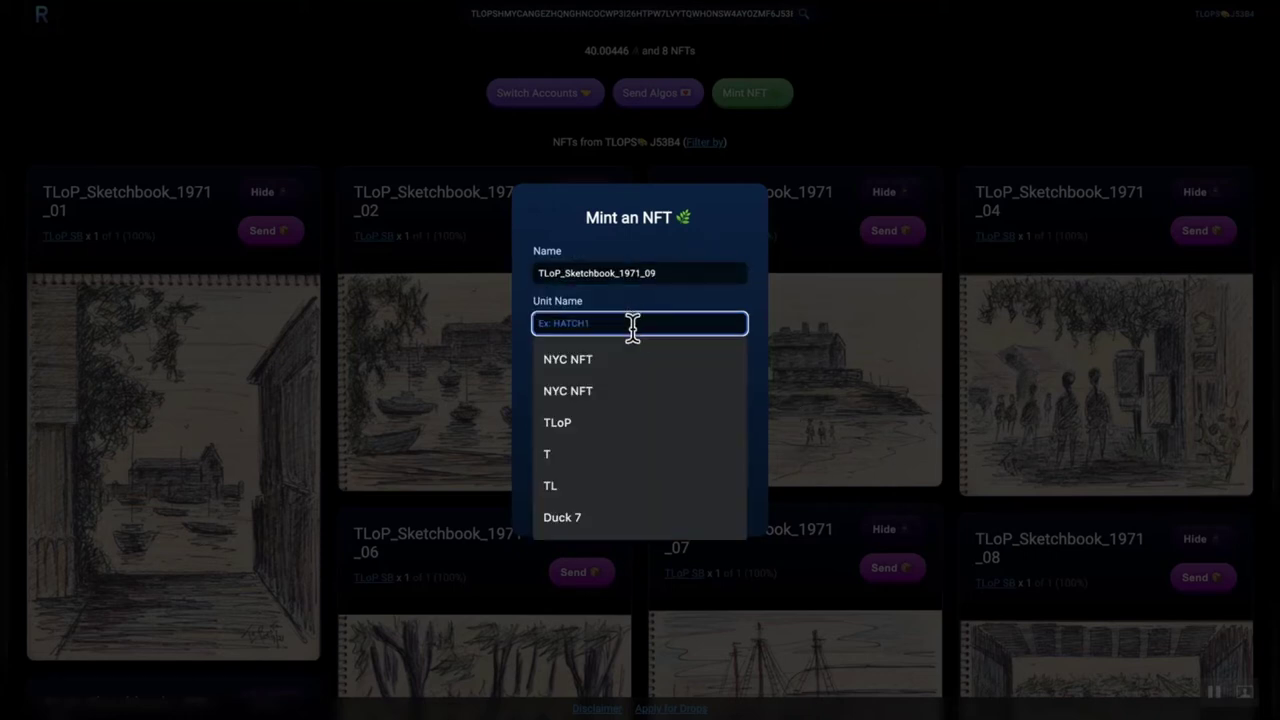
type("TLoP SB")
left_click(598, 430)
left_click(600, 384)
type("TLoP Sketchbook Collection of Original Sketches now on the Blockchain Forever")
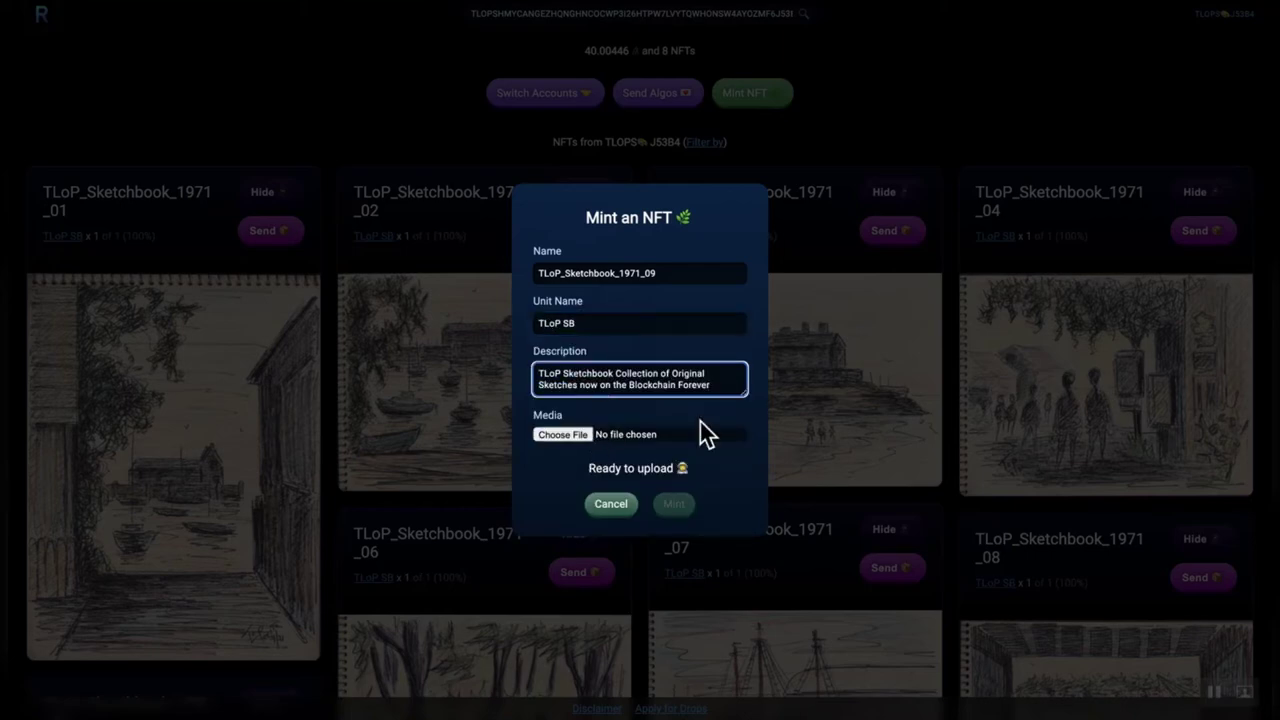
Attach Sketchbook 1971_9.jpg as the media and mint TLoP_Sketchbook_1971_09.
scroll(700, 424, "down", 1)
left_click(565, 435)
double_click(280, 347)
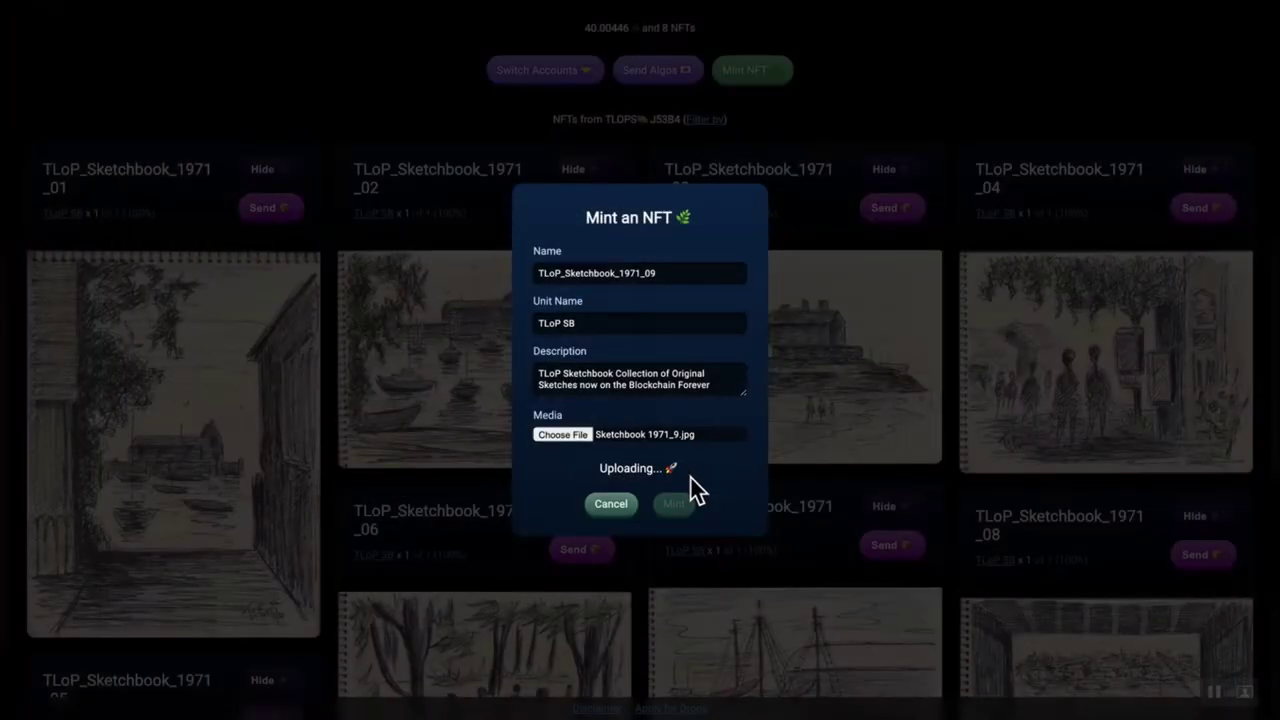
left_click(684, 506)
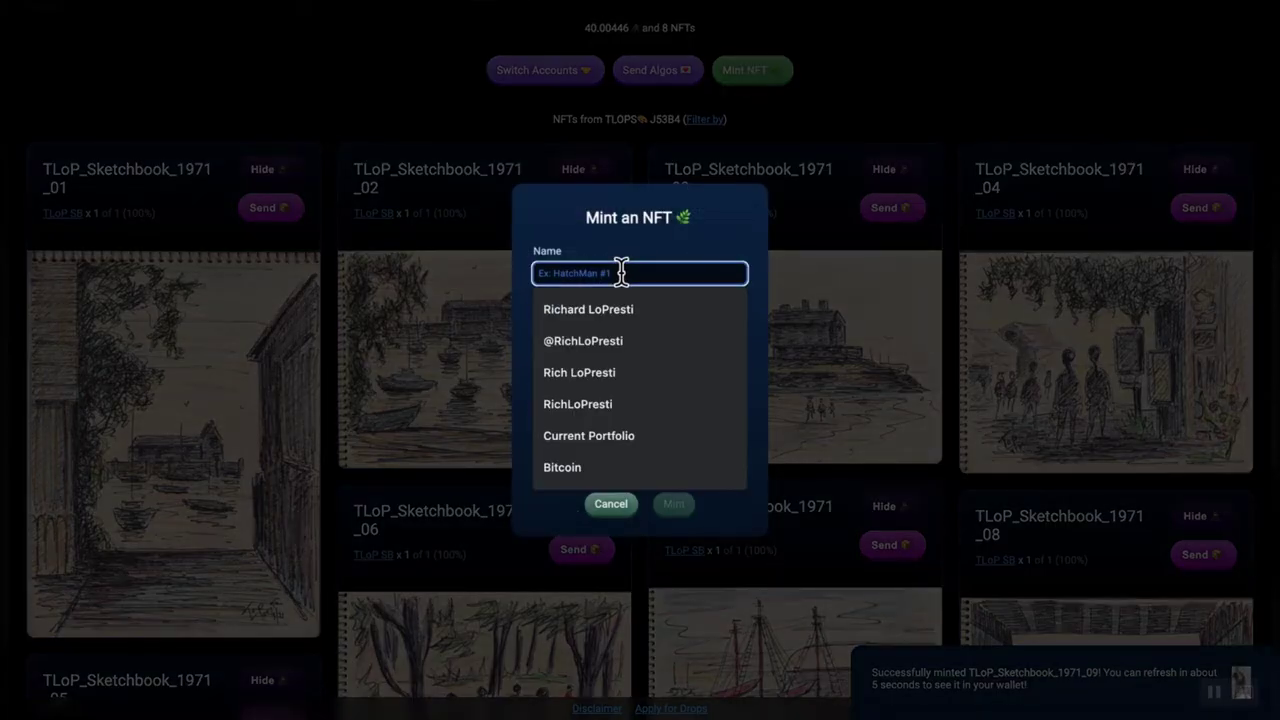
Name the next NFT TLoP_Sketchbook_1971_10 with unit name TLoP SB and description "TLoP Sketchbook Collection of Original Sketches now on the Blockchain Forever".
type("TLoP_Sketchbook_1971_10")
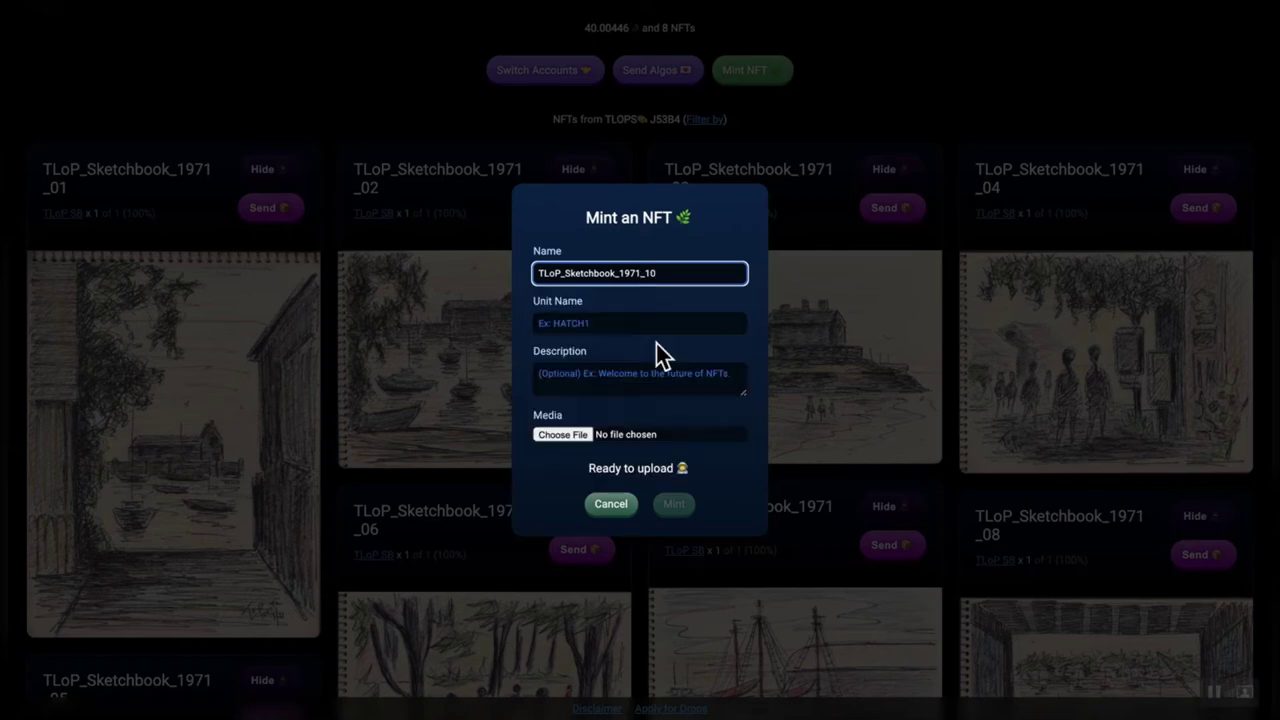
left_click(652, 323)
type("TLoP")
left_click(622, 421)
left_click(628, 374)
type("TLoP Sketchbook Collection of Original Sketches now on the Blockchain Forever")
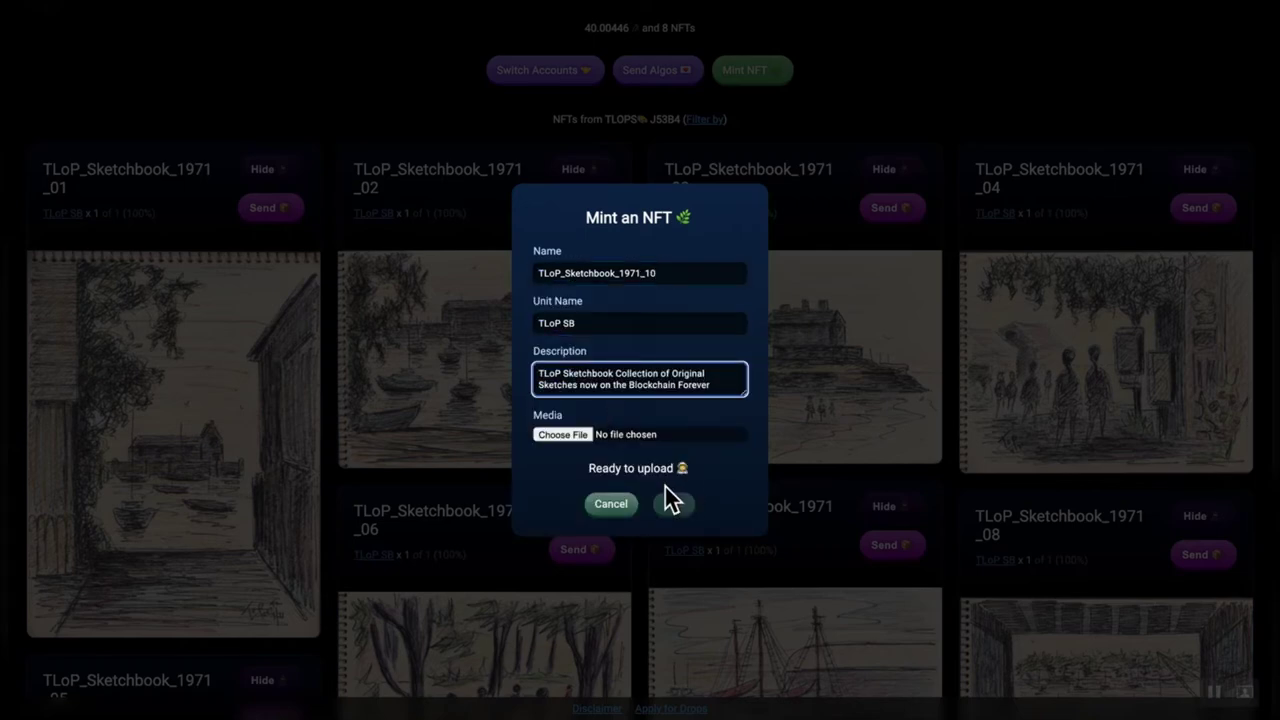
Attach Sketchbook 1971_10.jpg as the media, and mint TLoP_Sketchbook_1971_10 by approving the asset creation in the wallet.
left_click(584, 438)
double_click(380, 345)
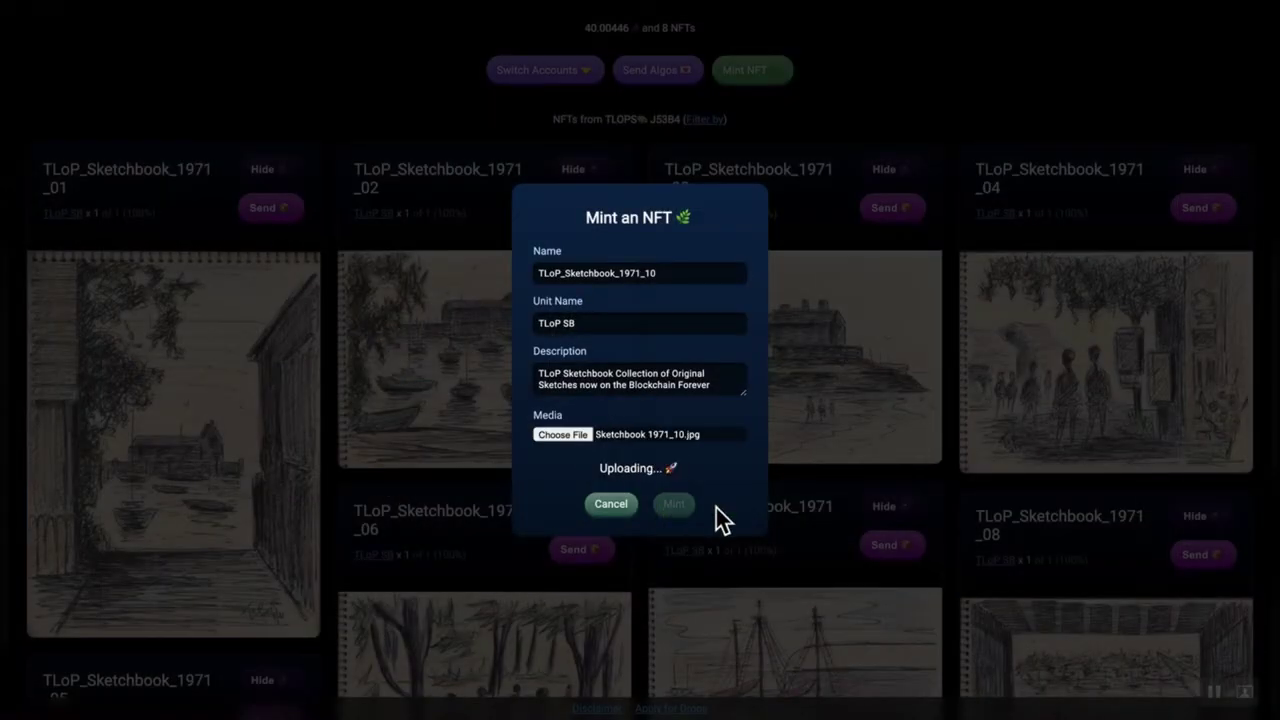
left_click(680, 503)
left_click(763, 677)
left_click(737, 466)
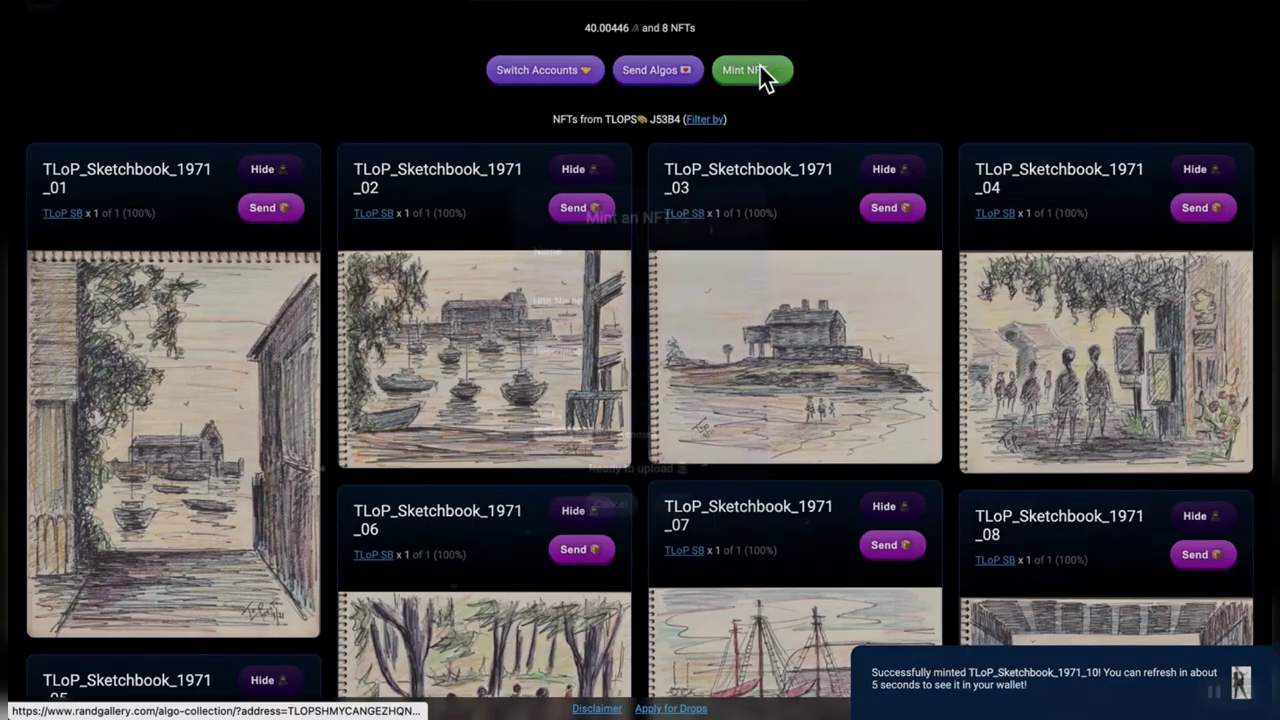
Open a new minting form and name the NFT TLoP_Sketchbook_1971_11.
left_click(765, 74)
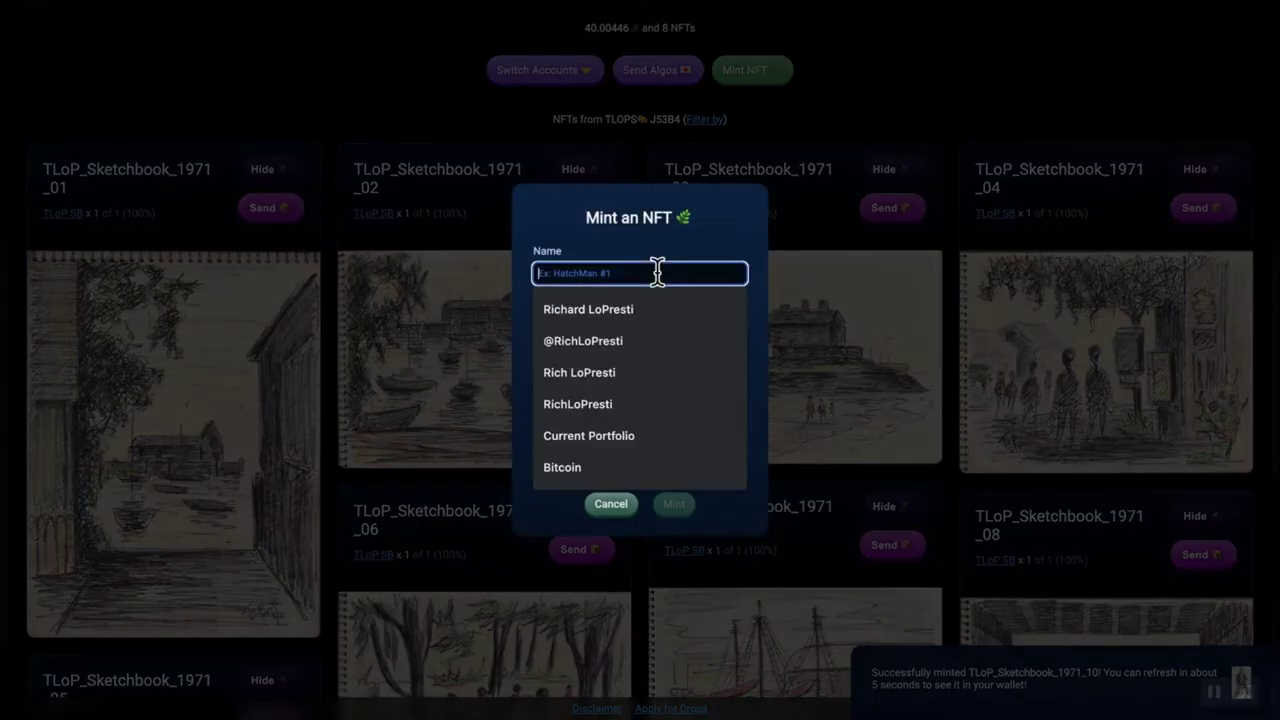
type("TL")
left_click(669, 372)
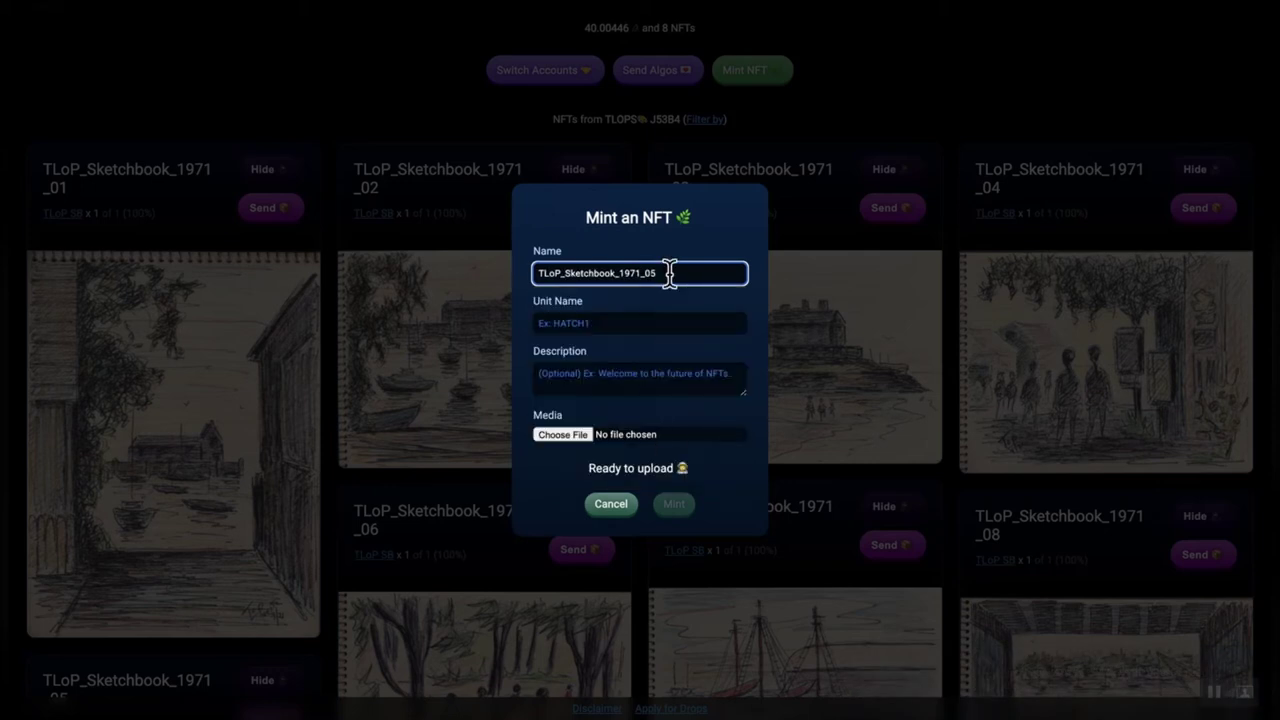
key("BackSpace")
key("BackSpace")
type("11")
Set unit name TLoP SB and description "TLoP Sketchbook Collection of Original Sketches now on the Blockchain Forever", and mint it with Sketchbook 1971_11.jpg.
left_click(660, 320)
left_click(560, 531)
left_click(620, 373)
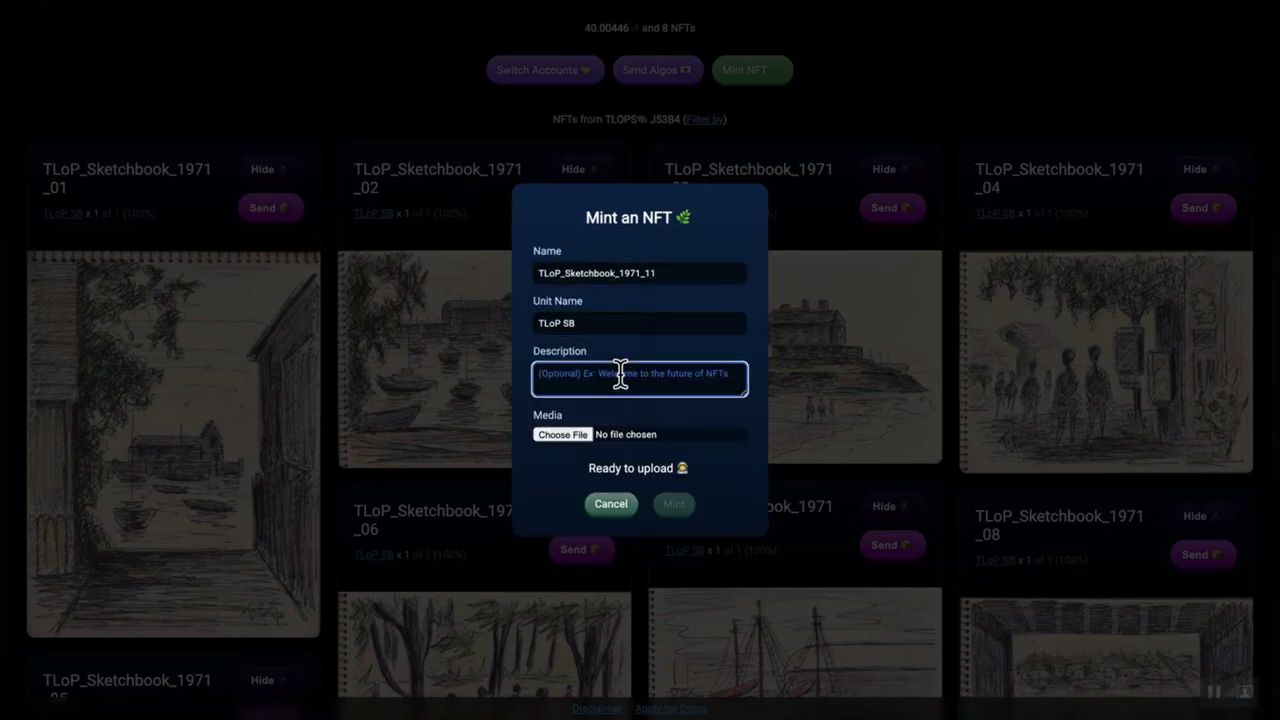
type("TLoP Sketchbook Collection of Original Sketches now on the Blockchain Forever")
left_click(578, 438)
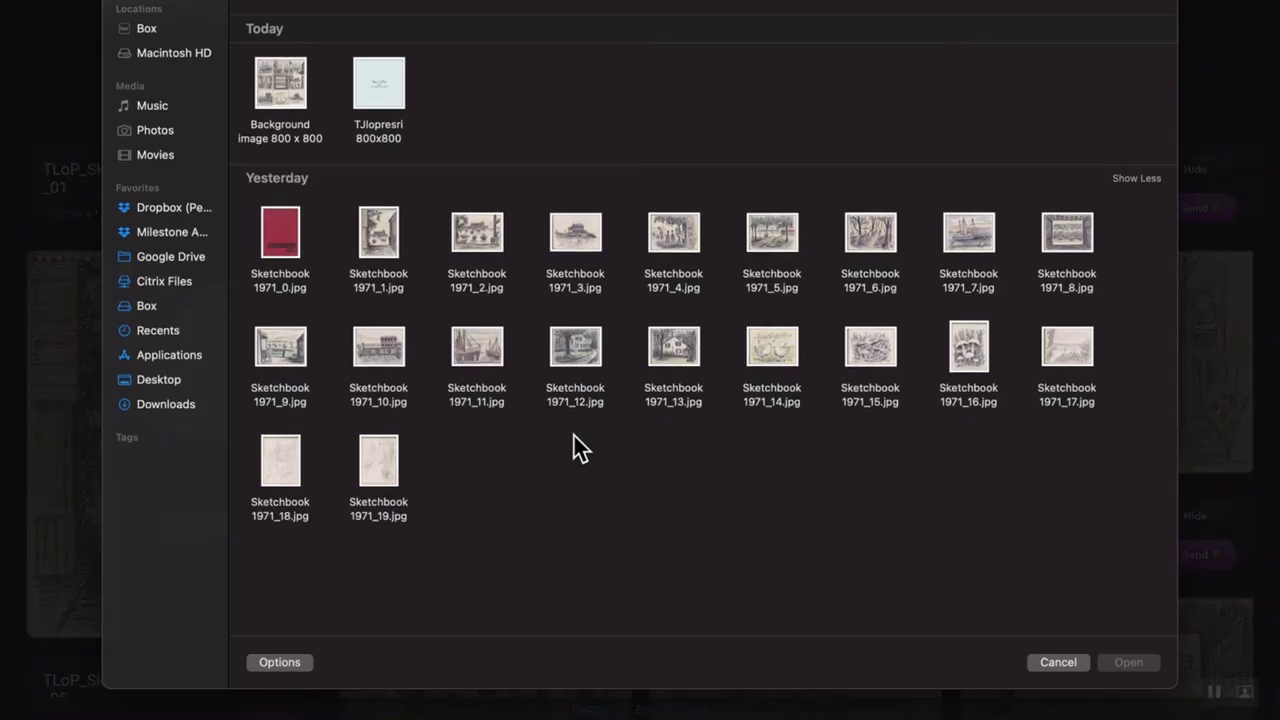
double_click(473, 354)
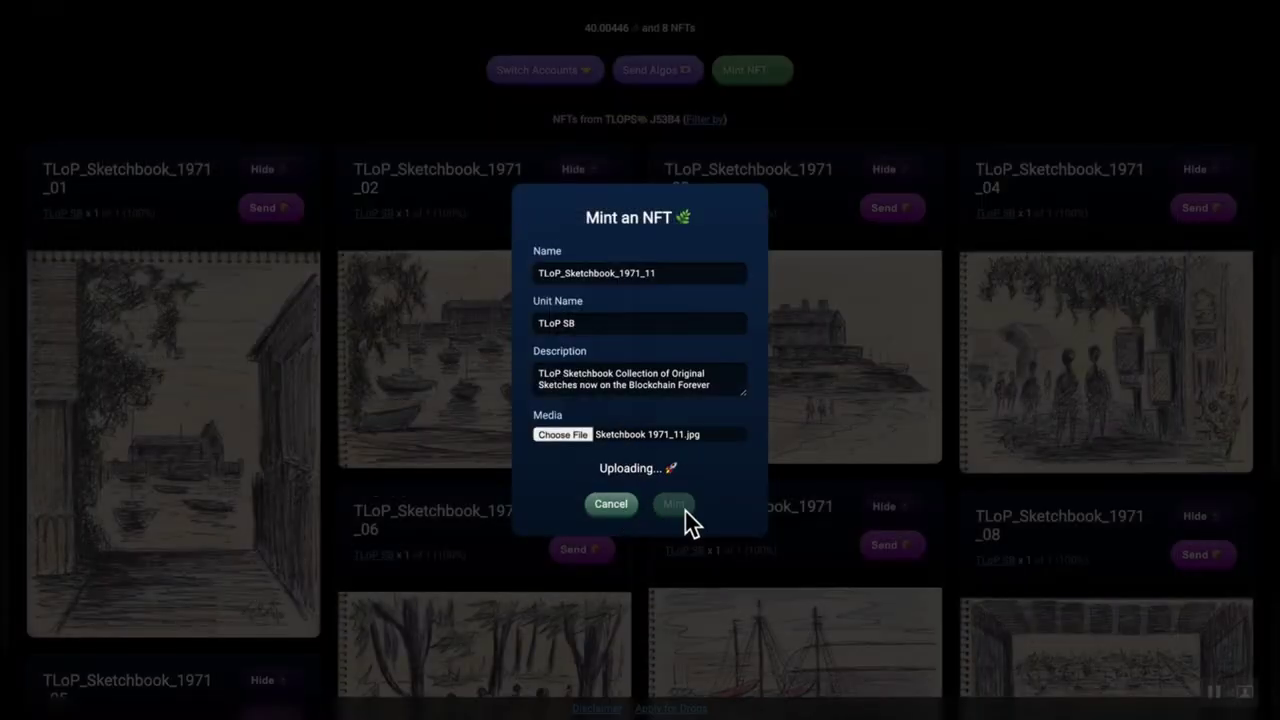
left_click(684, 505)
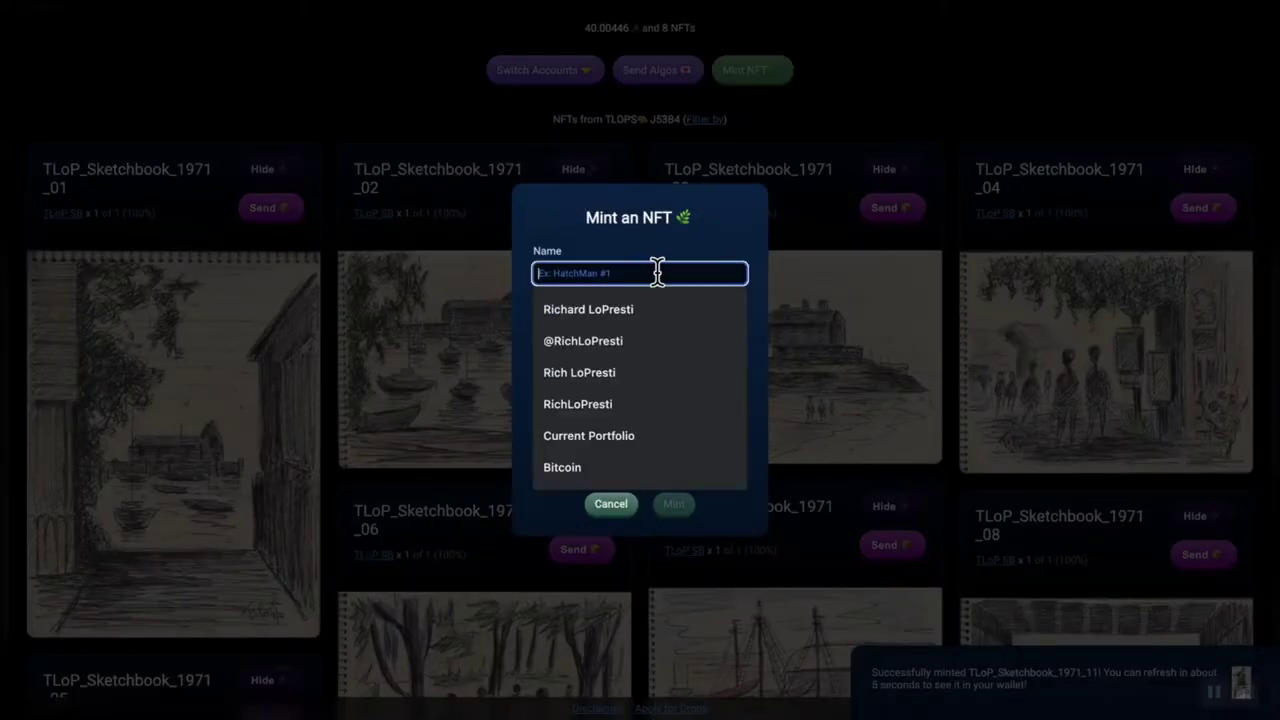
Name the next NFT TLoP_Sketchbook_1971_12 in the blank minting form.
type("T")
left_click(648, 462)
key("BackSpace")
key("BackSpace")
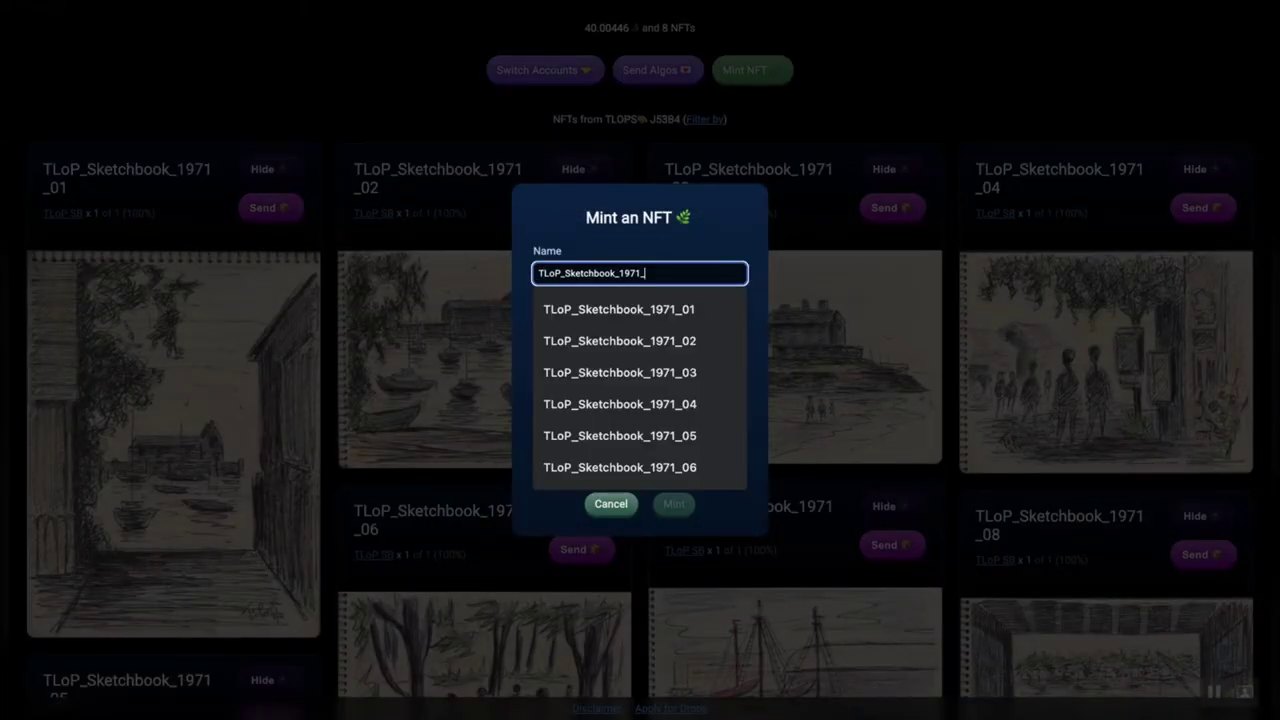
type("12")
Set unit name TLoP SB and description "TLoP Sketchbook Collection of Original Sketches now on the Blockchain Forever", and mint it with Sketchbook 1971_12.jpg.
key("Tab")
type("T")
left_click(555, 451)
left_click(602, 389)
type("TLoP Sketchbook Collection of Original Sketches now on the Blockchain Forever")
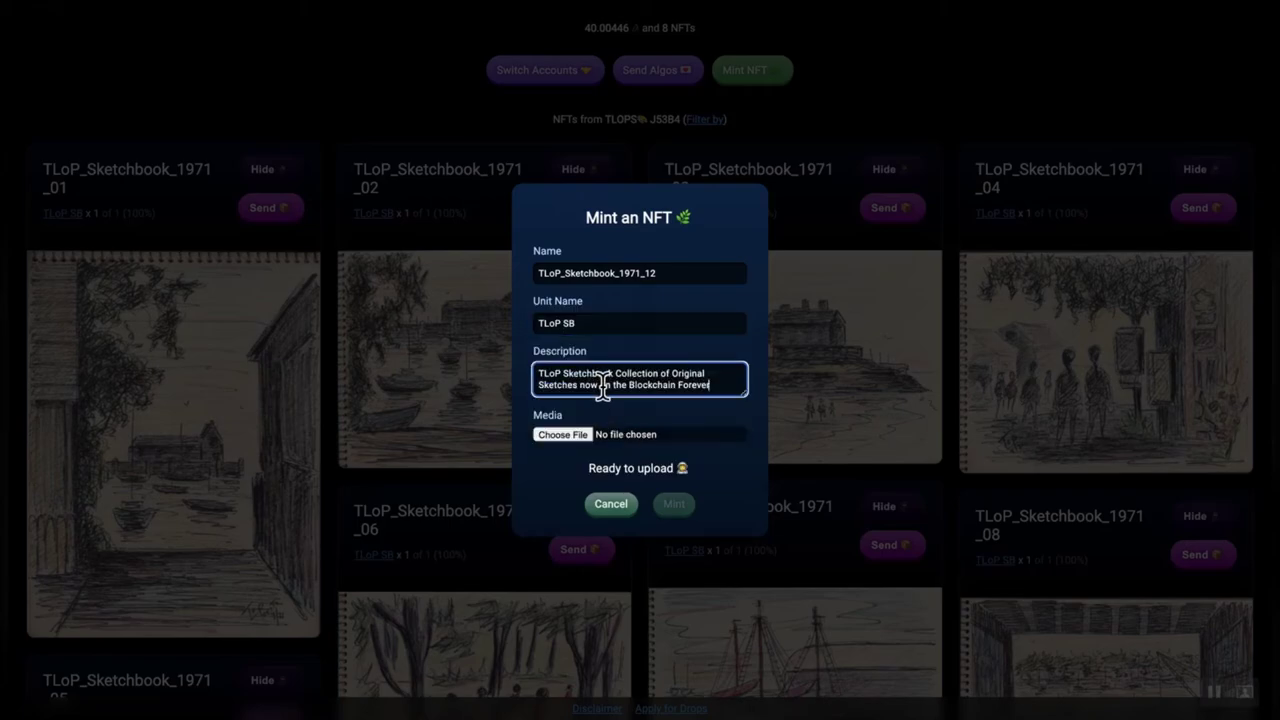
left_click(584, 434)
double_click(589, 356)
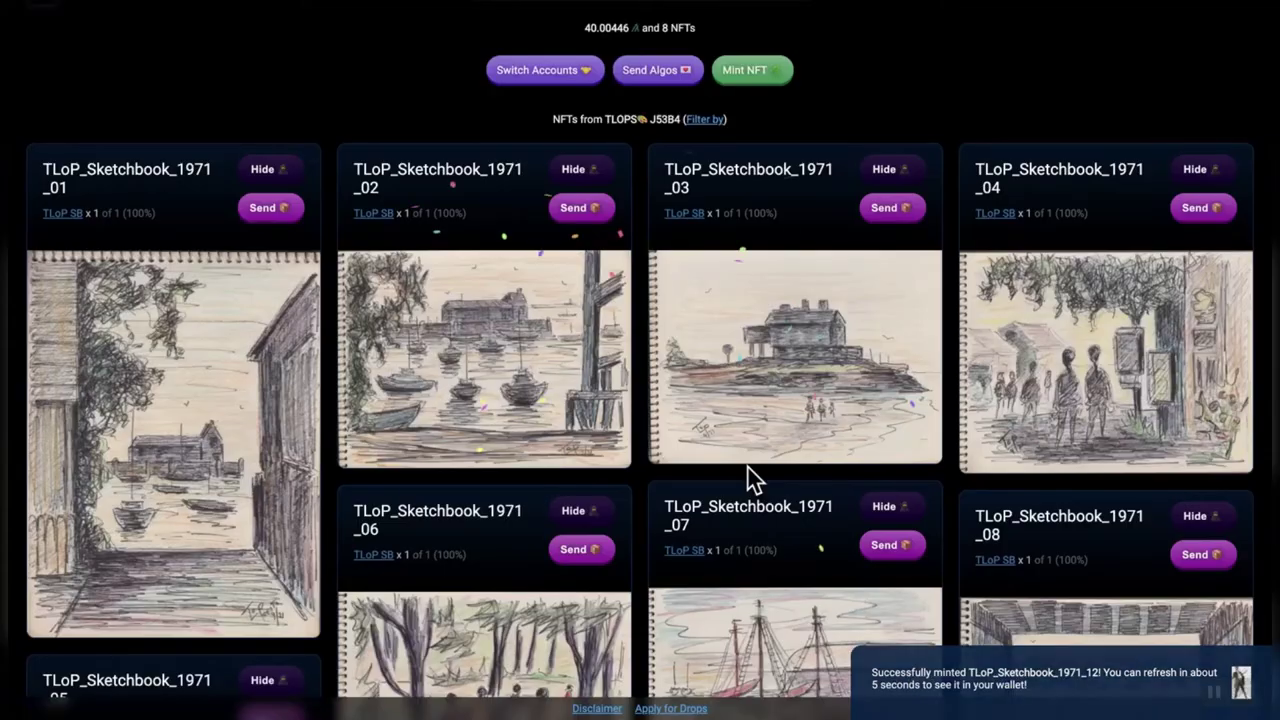
Open a new minting form and name the NFT TLoP_Sketchbook_1971_13.
left_click(763, 73)
left_click(697, 272)
type("N")
key("BackSpace")
type("T")
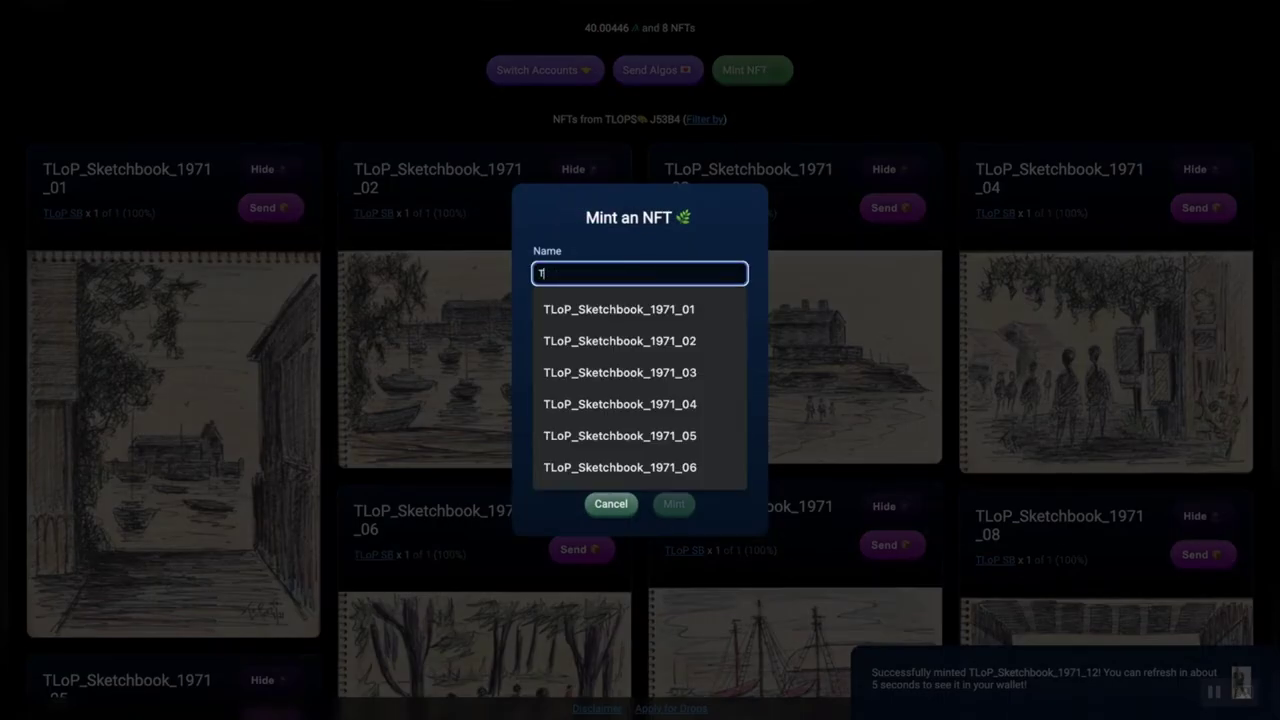
left_click(670, 462)
Set unit name TLoP SB and description "TLoP Sketchbook Collection of Original Sketches now on the Blockchain Forever", and mint it with Sketchbook 1971_13.jpg.
left_click(663, 326)
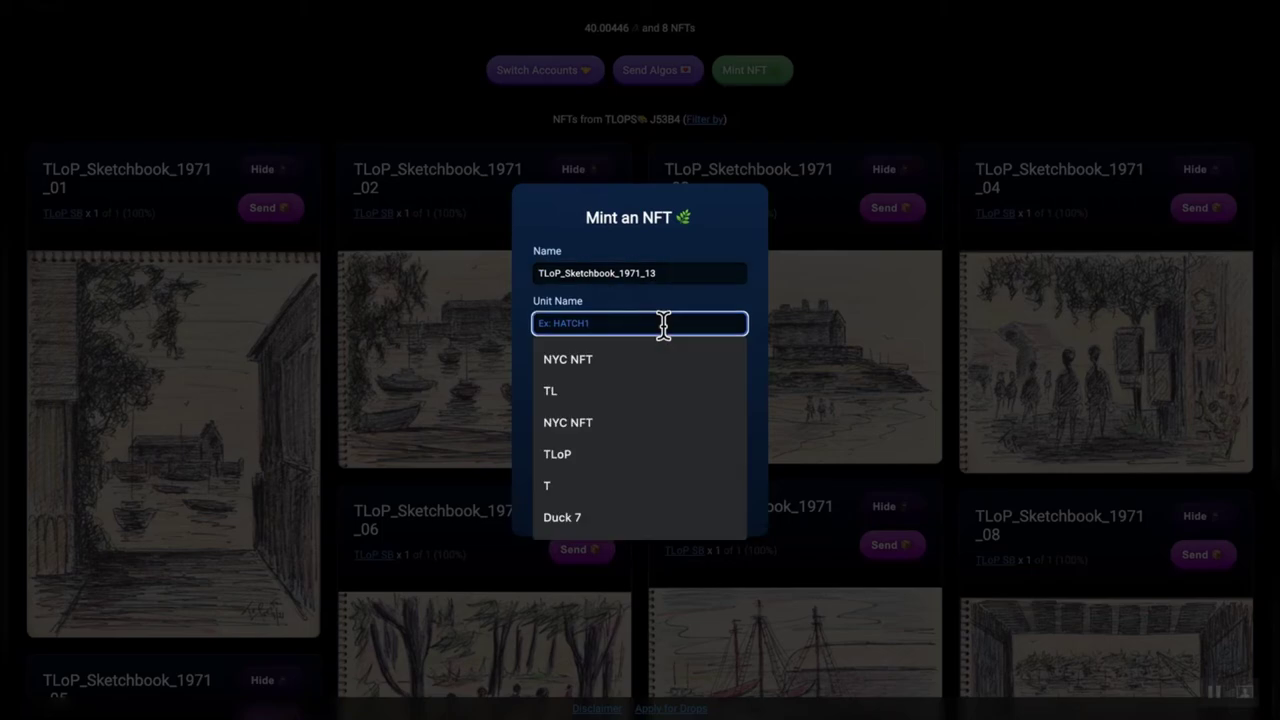
type("TL")
left_click(646, 422)
left_click(624, 383)
type("TLoP Sketchbook Collection of Original Sketches now on the Blockchain Forever")
left_click(578, 434)
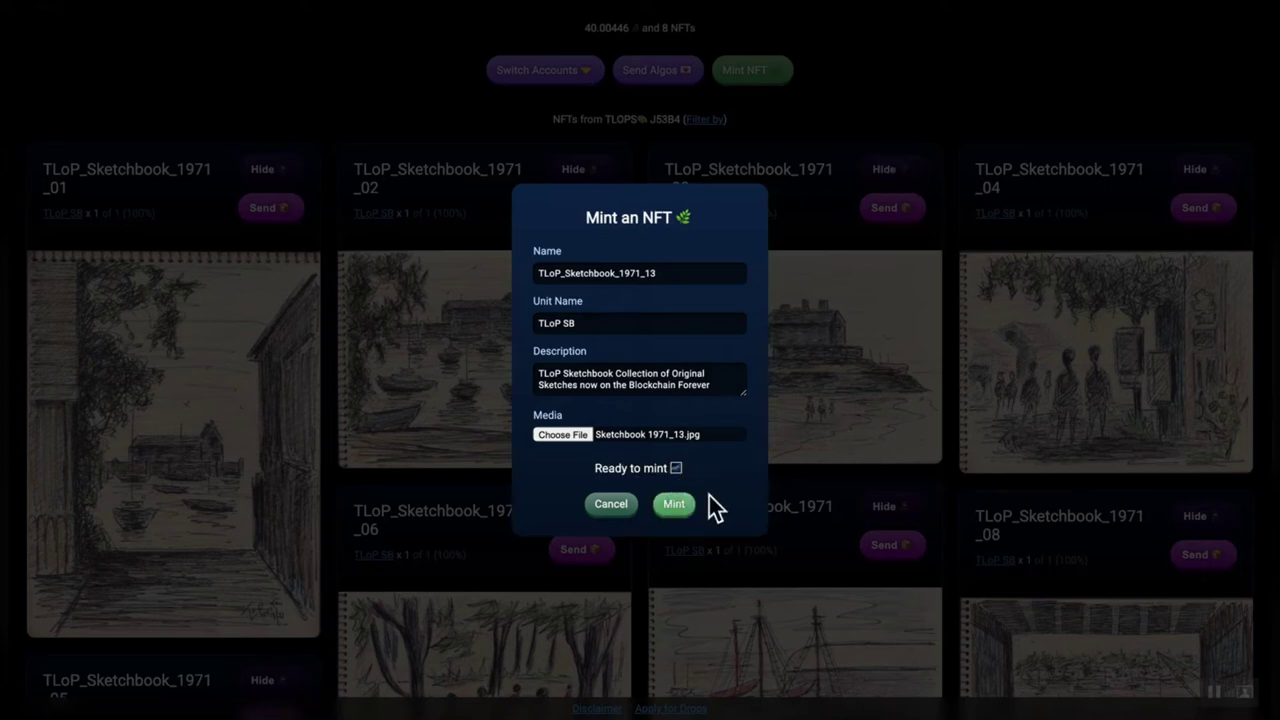
left_click(676, 503)
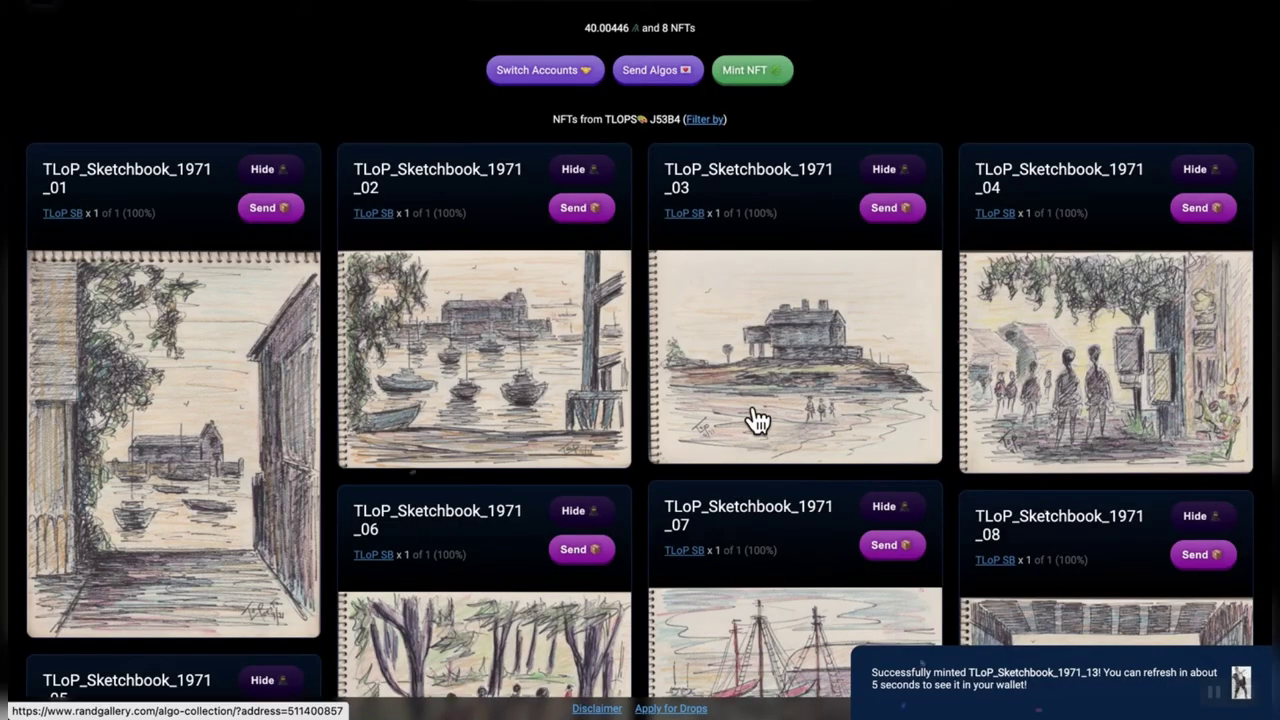
Open a new minting form and name the NFT TLoP_Sketchbook_1971_14.
left_click(770, 68)
left_click(660, 276)
type("TL")
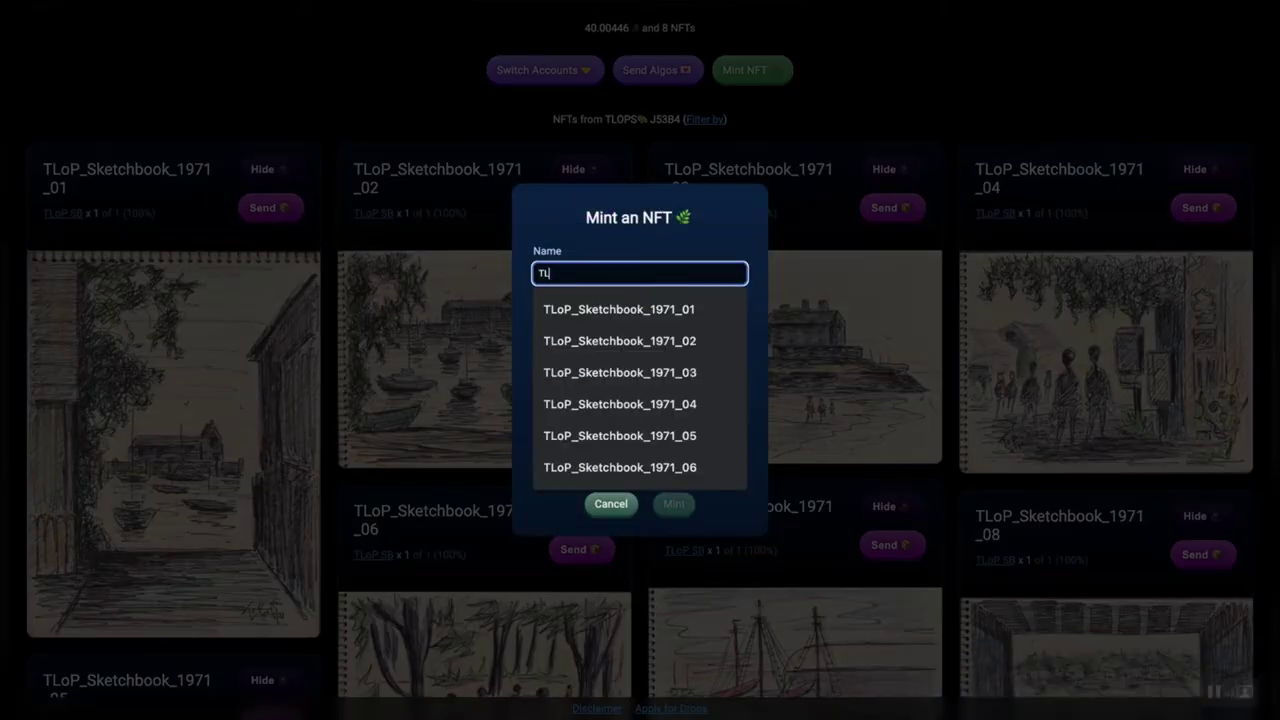
left_click(643, 310)
key("BackSpace")
key("BackSpace")
type("14")
Set the unit name to TLoP SB and the description to "TLoP Sketchbook Collection of Original Sketches now on the Blockchain Forever".
left_click(663, 321)
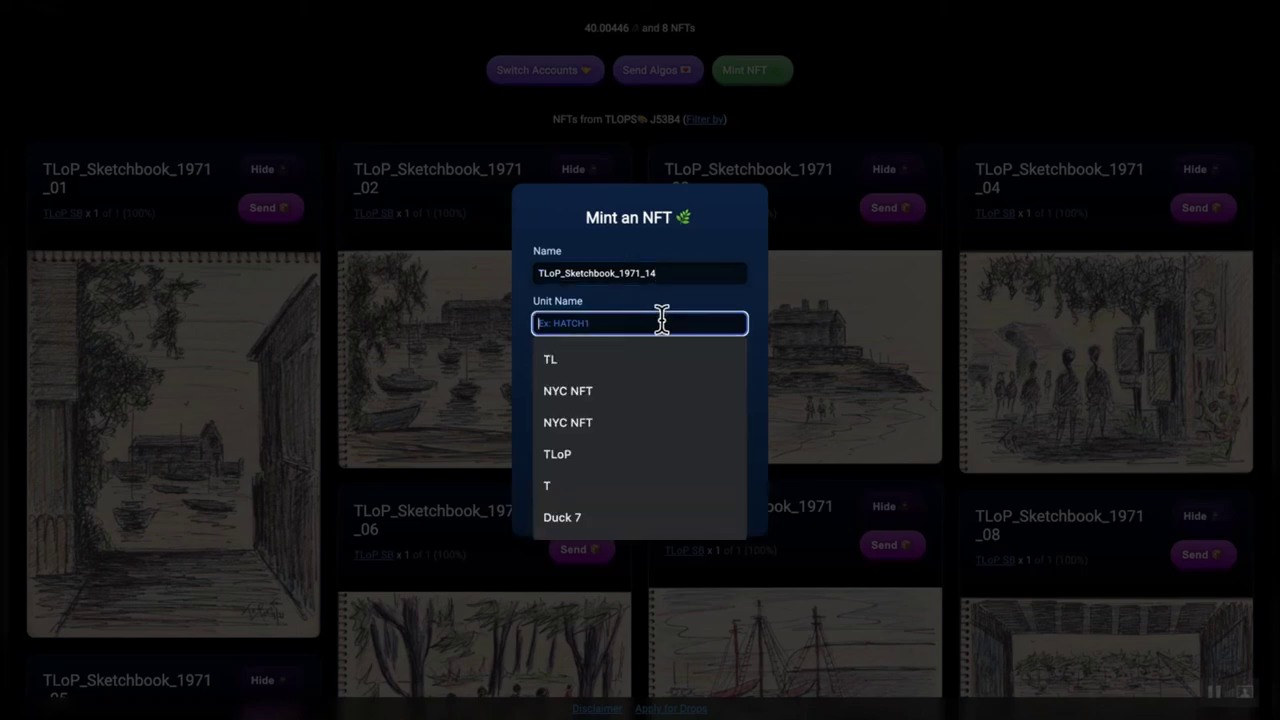
type("TL")
left_click(640, 422)
left_click(631, 379)
type("TLoP Sketchbook Collection of Original Sketches now on the Blockchain Forever")
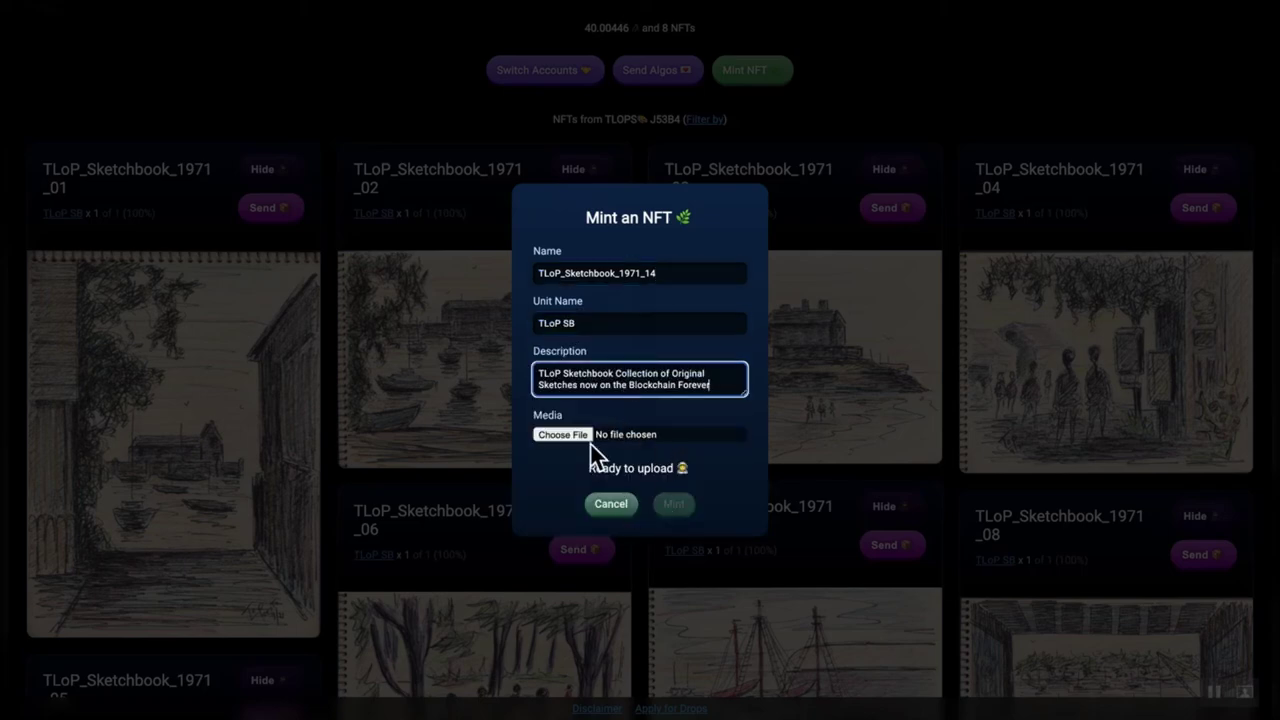
Attach Sketchbook 1971_14.jpg as the media, and mint TLoP_Sketchbook_1971_14 by approving the asset creation in the wallet.
left_click(585, 436)
double_click(776, 342)
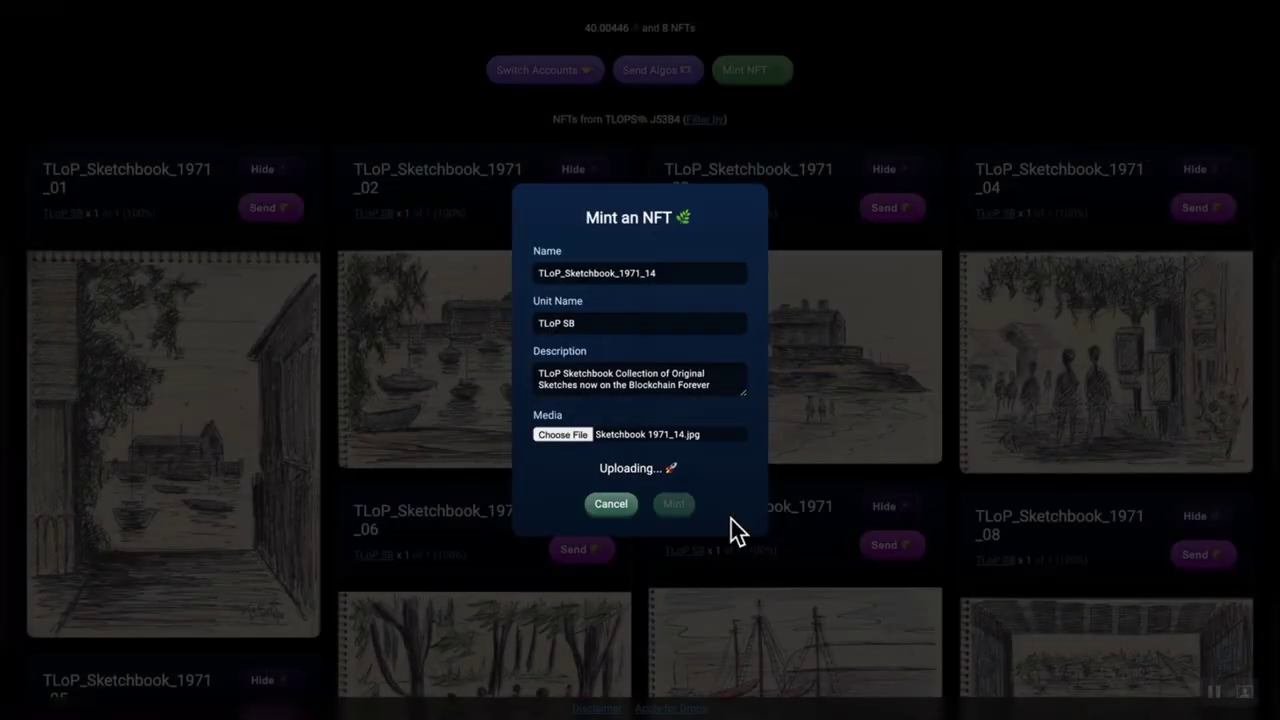
left_click(678, 506)
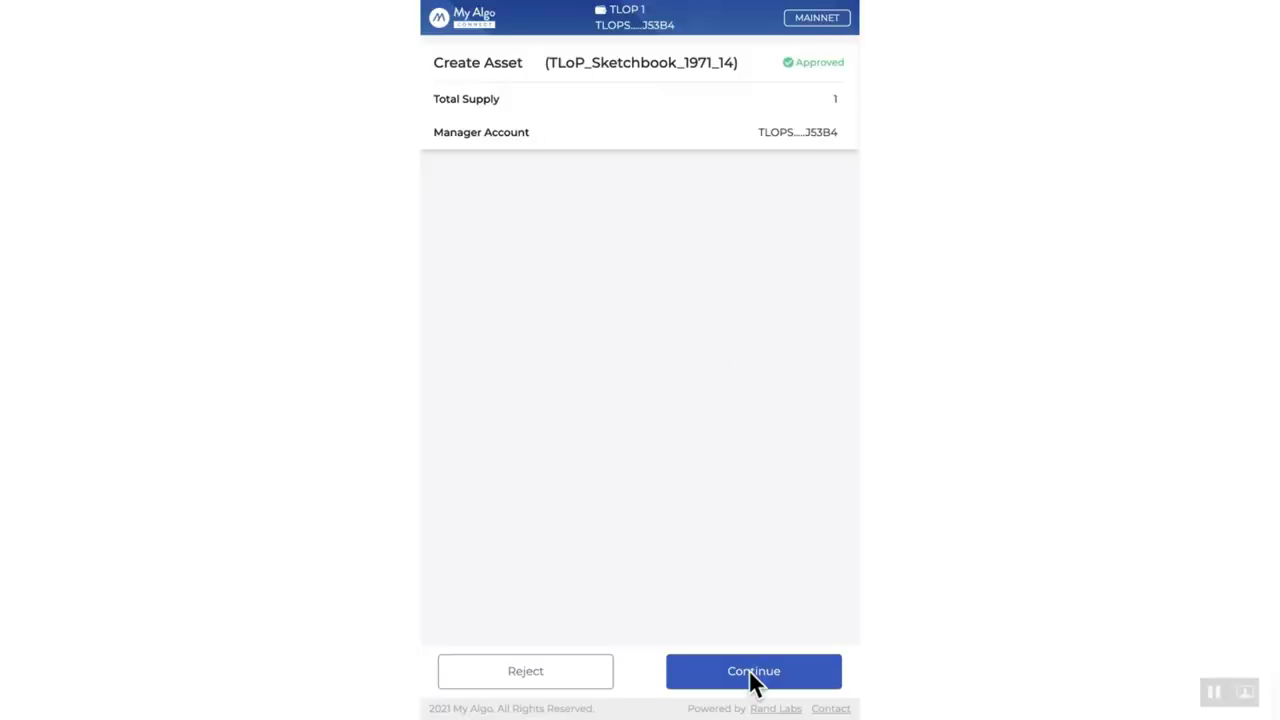
left_click(752, 673)
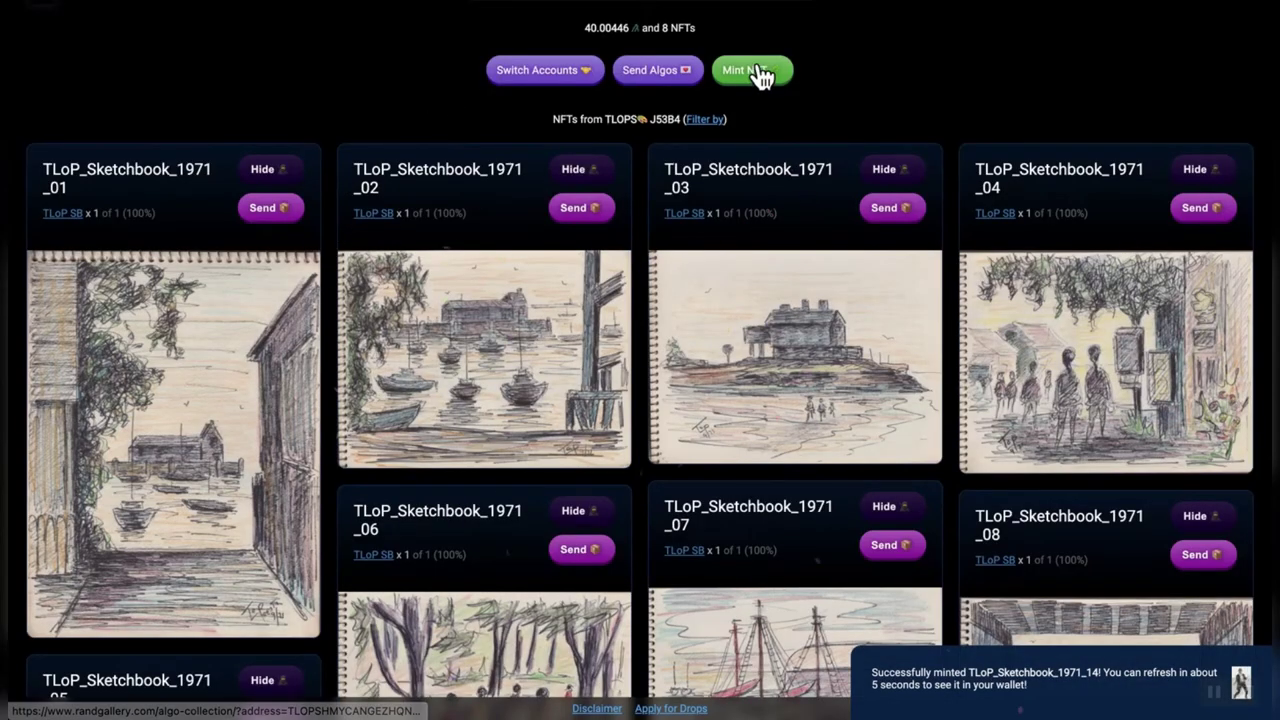
Open a new minting form and name the NFT TLoP_Sketchbook_1971_16.
left_click(758, 72)
left_click(656, 272)
type("TLoP_Sketchbook_1971_05")
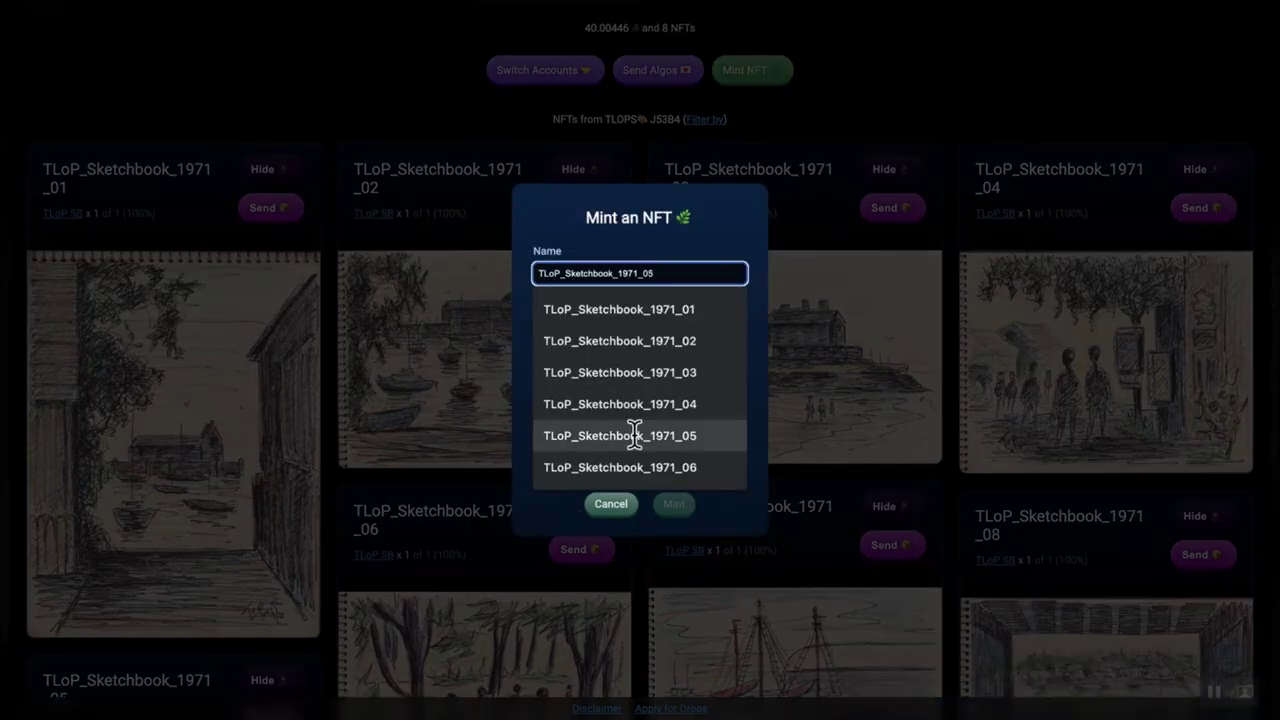
left_click(632, 433)
key("BackSpace")
key("BackSpace")
type("16")
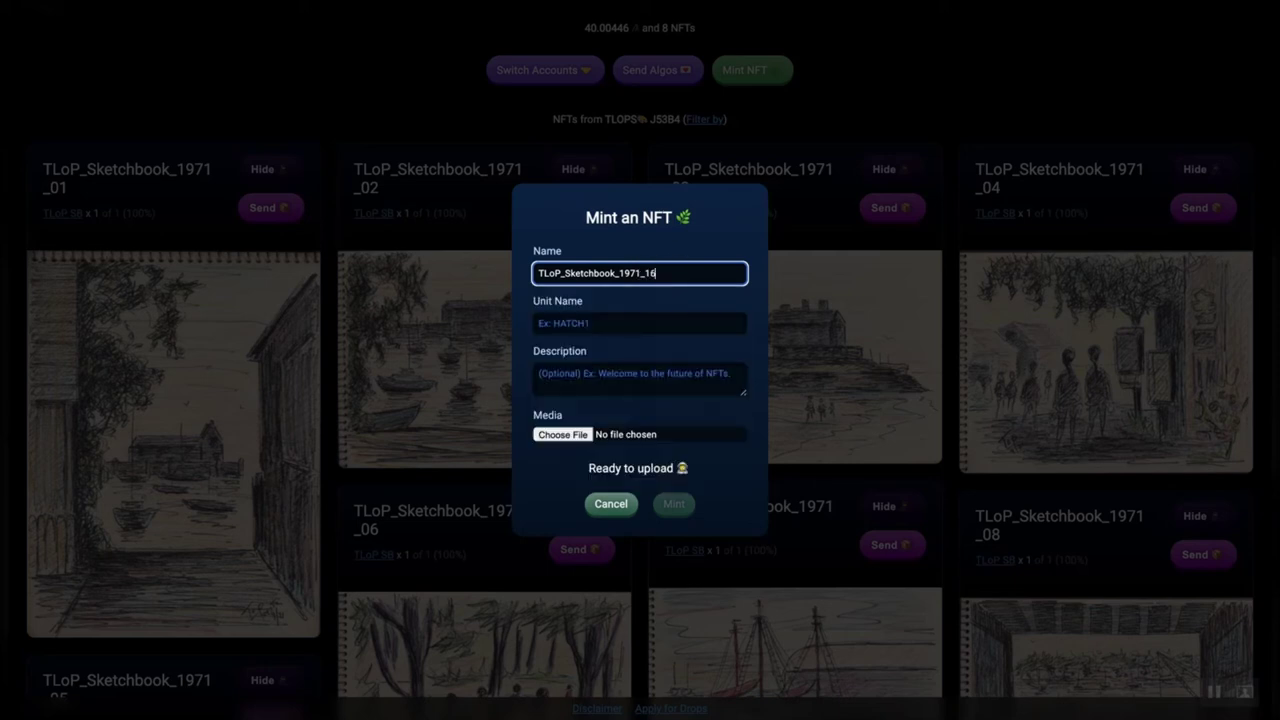
Give TLoP_Sketchbook_1971_16 the unit name TLoP SB and description "TLoP Sketchbook Collection of Original Sketches now on the Blockchain Forever".
key("Tab")
type("TL")
left_click(590, 422)
left_click(590, 377)
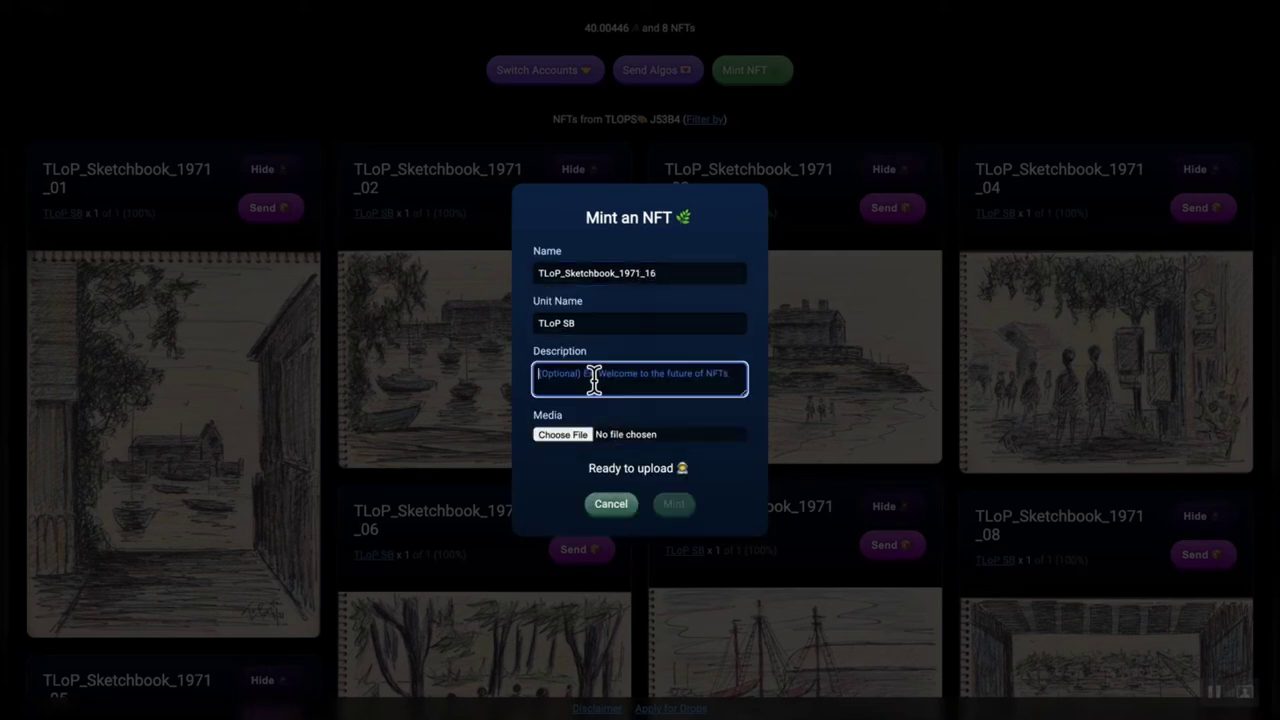
type("TLoP Sketchbook Collection of Original Sketches now on the Blockchain Forever")
Attach Sketchbook 1971_16.jpg as the media, and mint TLoP_Sketchbook_1971_16 by approving the asset creation in the wallet.
left_click(575, 437)
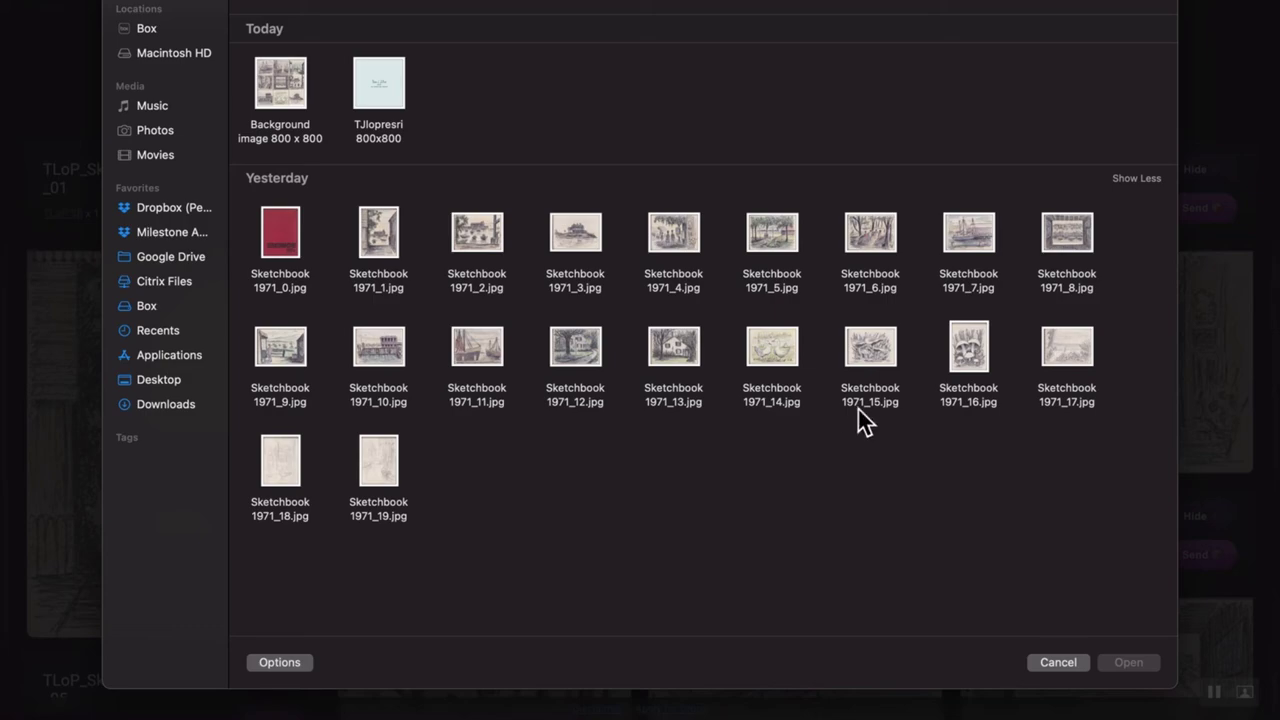
left_click(961, 350)
left_click(1130, 664)
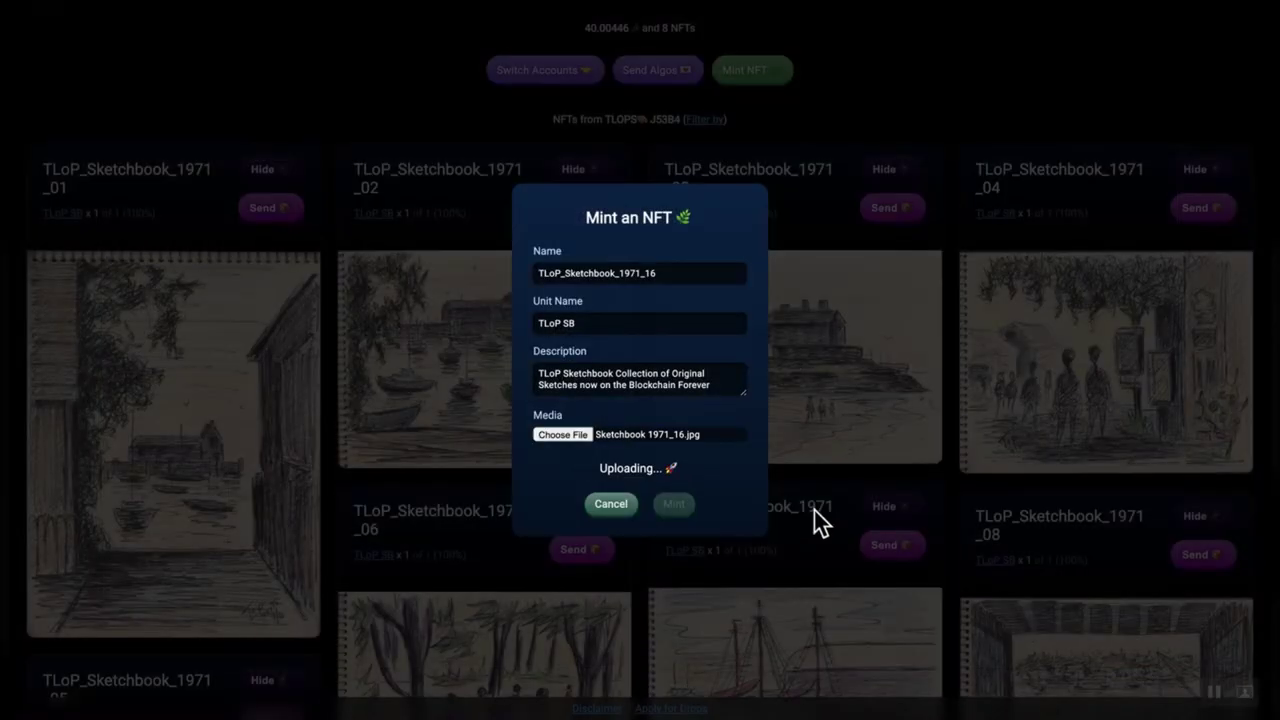
left_click(676, 508)
left_click(738, 676)
left_click(728, 473)
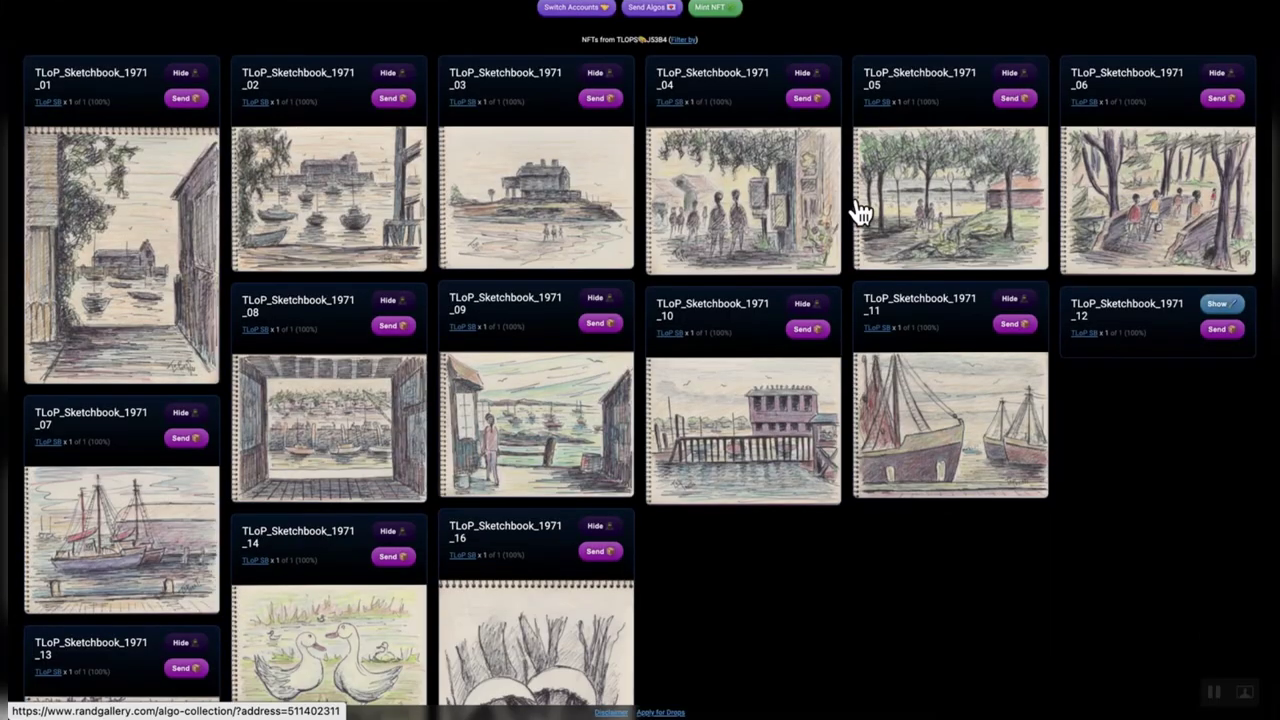
Open a new minting form and name the NFT TLoP_Sketchbook_1971_17.
scroll(567, 277, "down", 1)
scroll(186, 91, "up", 1)
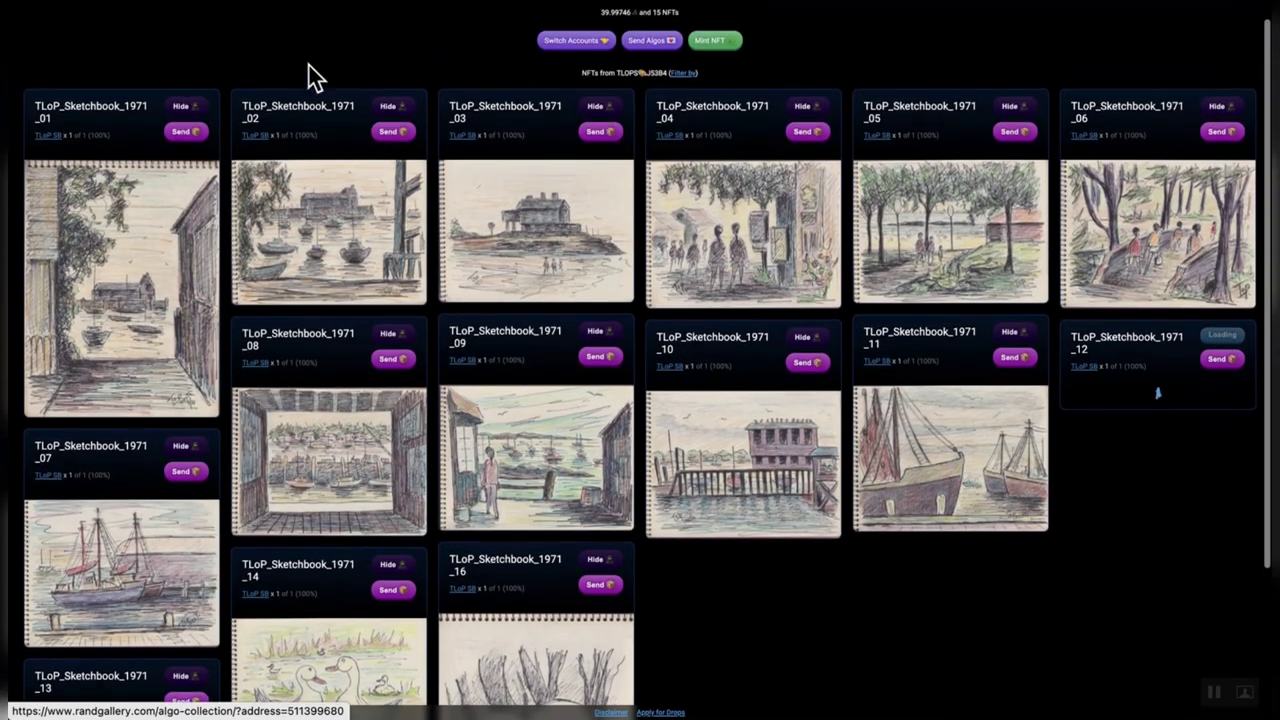
left_click(726, 40)
left_click(674, 303)
type("N")
key("BackSpace")
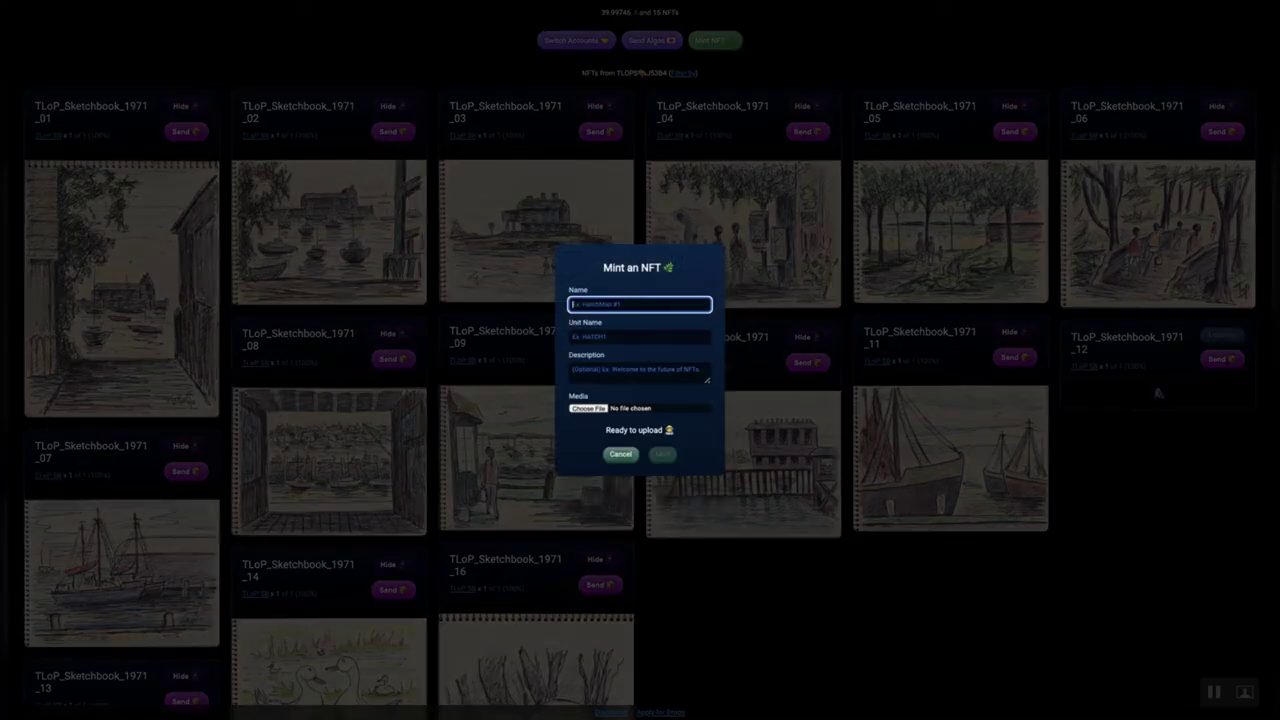
type("TL")
left_click(666, 345)
key("BackSpace")
key("BackSpace")
type("17")
Give TLoP_Sketchbook_1971_17 the unit name TLoP SB and description "TLoP Sketchbook Collection of Original Sketches now on the Blockchain Forever".
left_click(661, 336)
left_click(620, 429)
left_click(627, 370)
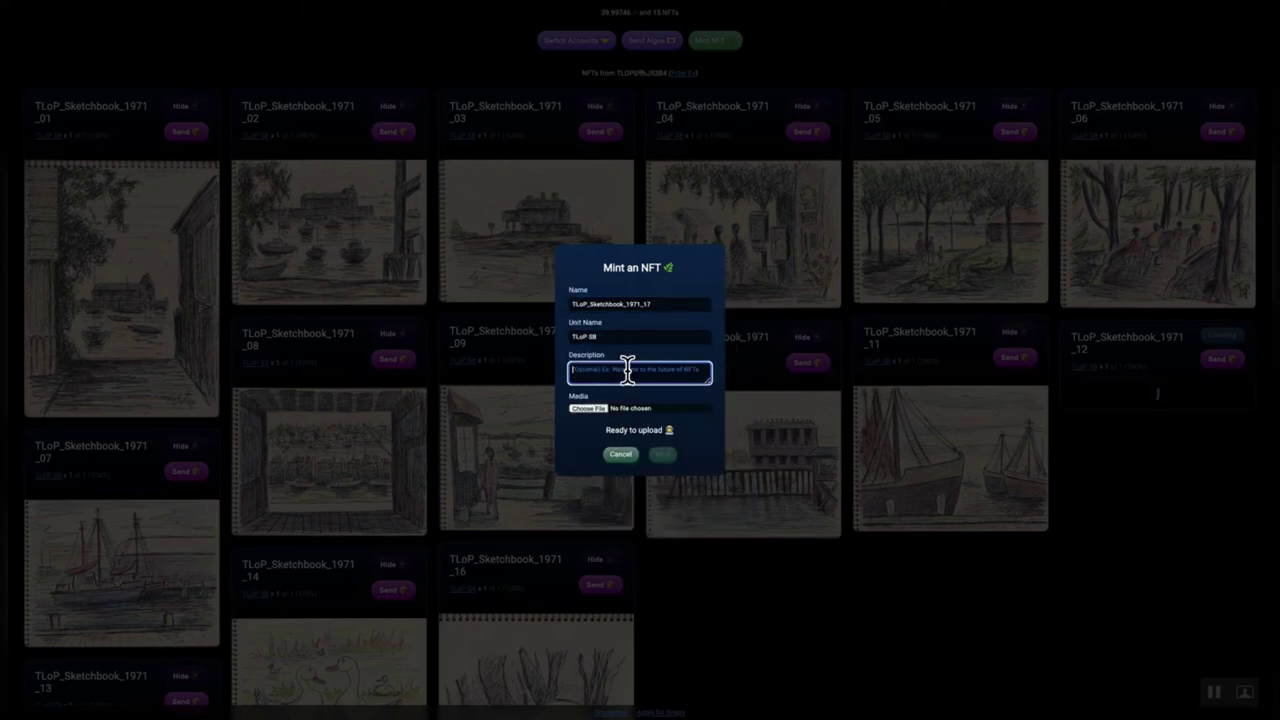
Attach Sketchbook 1971_17.jpg as the media, and mint TLoP_Sketchbook_1971_17 by approving the asset creation in the wallet.
left_click(587, 408)
double_click(1075, 347)
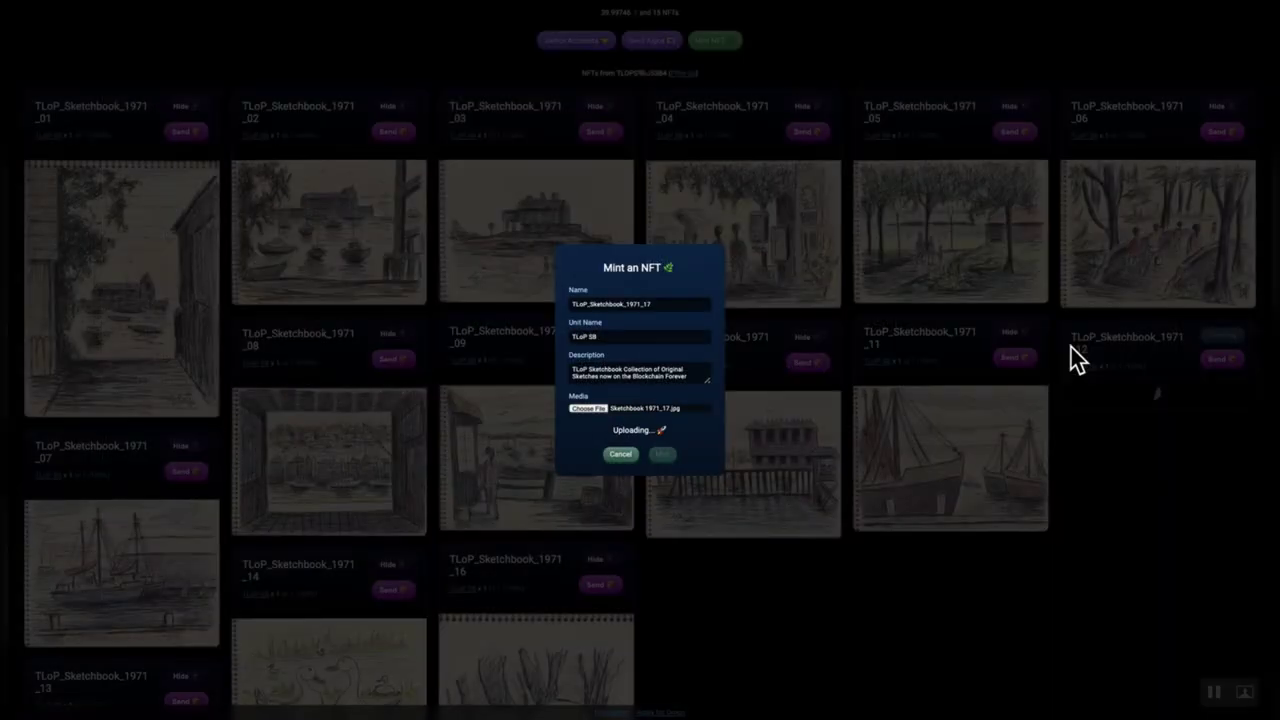
scroll(1071, 347, "down", 2)
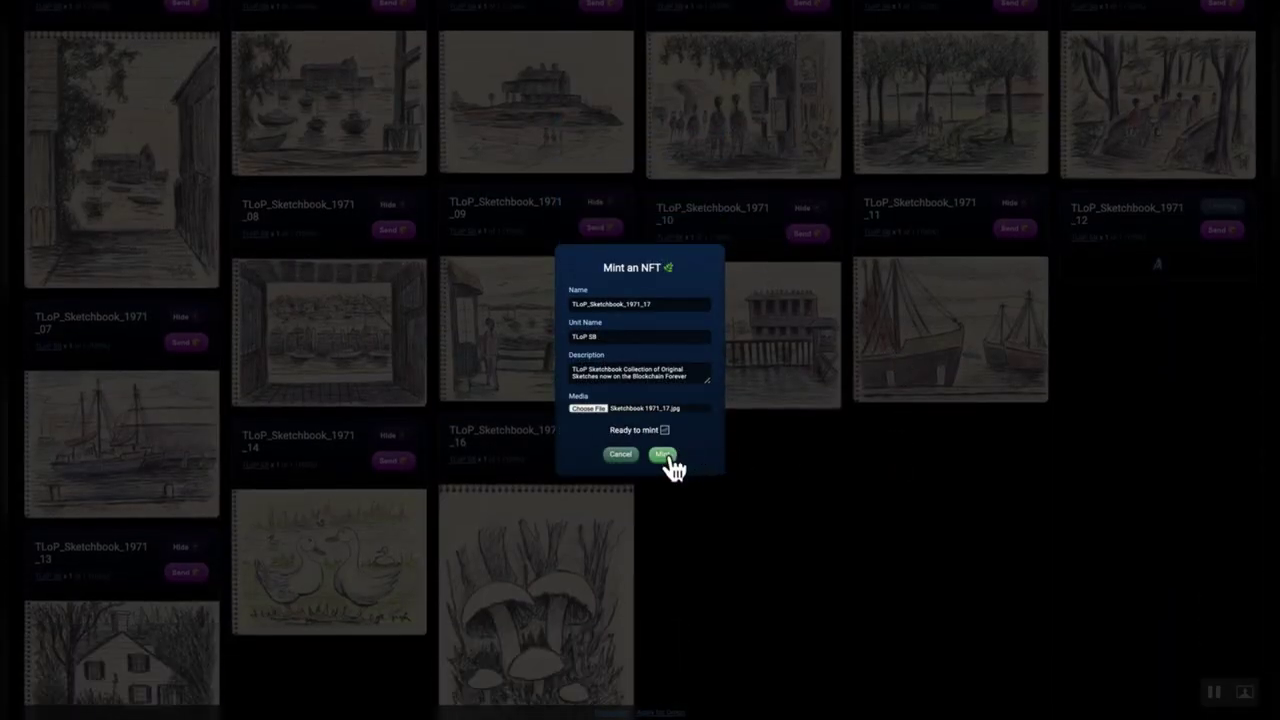
left_click(663, 454)
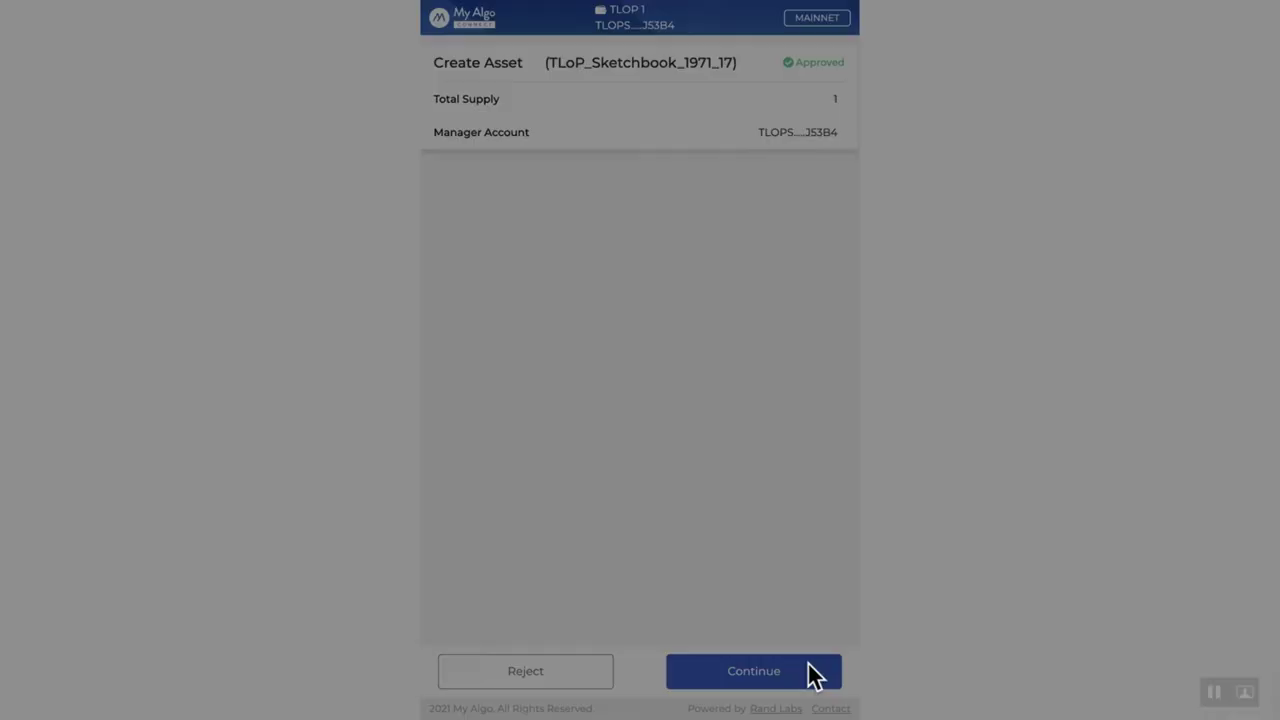
left_click(813, 671)
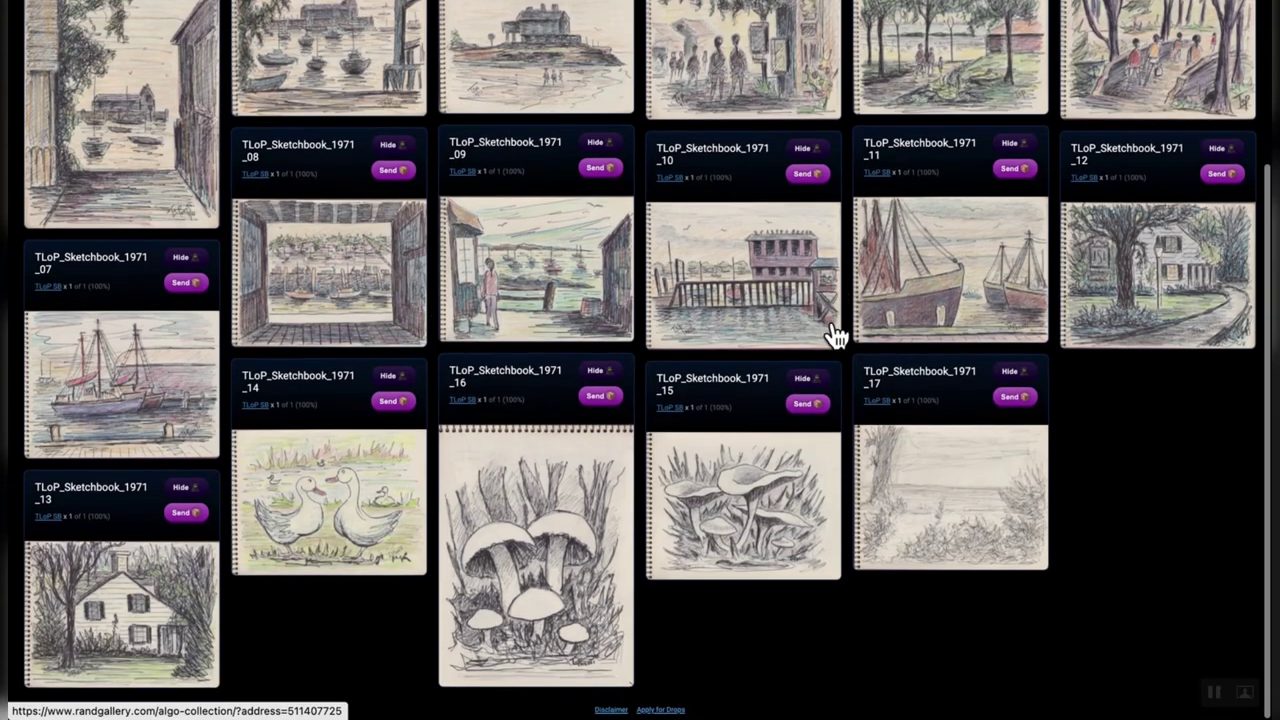
Open a new minting form and name the NFT TLoP_Sketchbook_1971_18.
scroll(837, 334, "up", 5)
left_click(718, 62)
left_click(655, 304)
type("t")
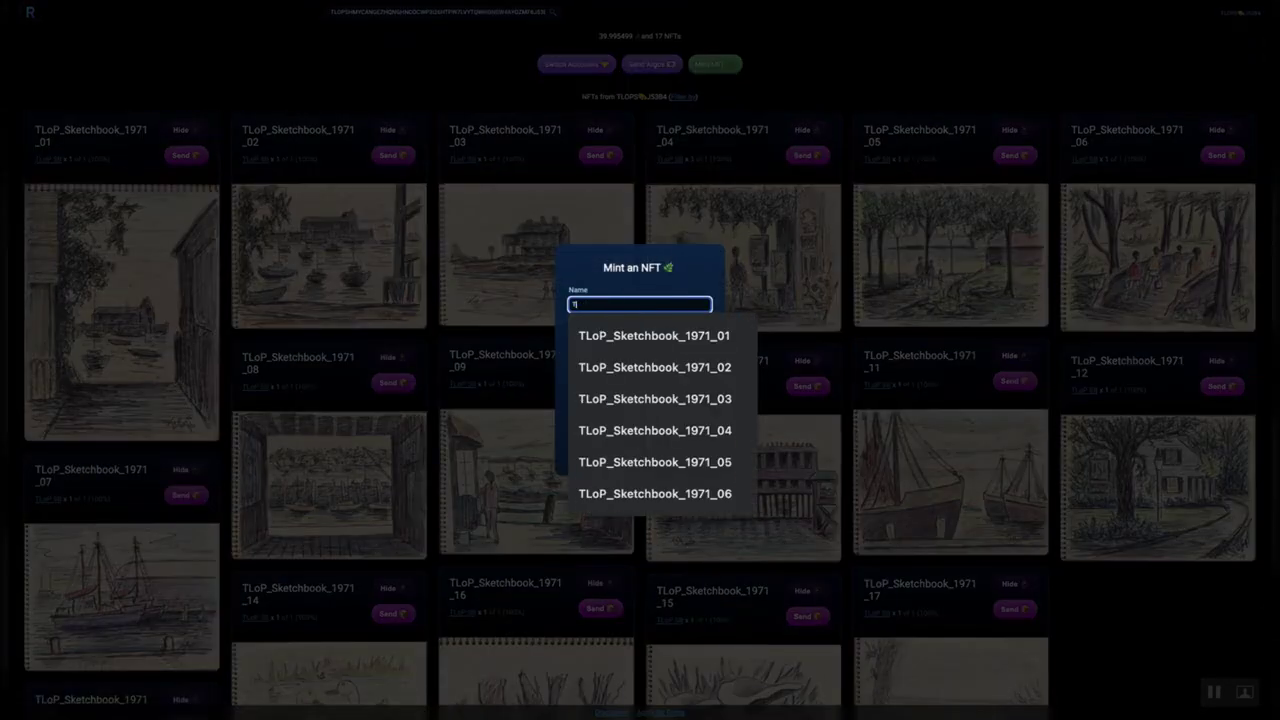
left_click(682, 362)
left_click(668, 304)
key("BackSpace")
key("BackSpace")
type("18")
Give TLoP_Sketchbook_1971_18 the unit name TLoP SB and description "TLoP Sketchbook Collection of Original Sketches now on the Blockchain Forever".
left_click(663, 337)
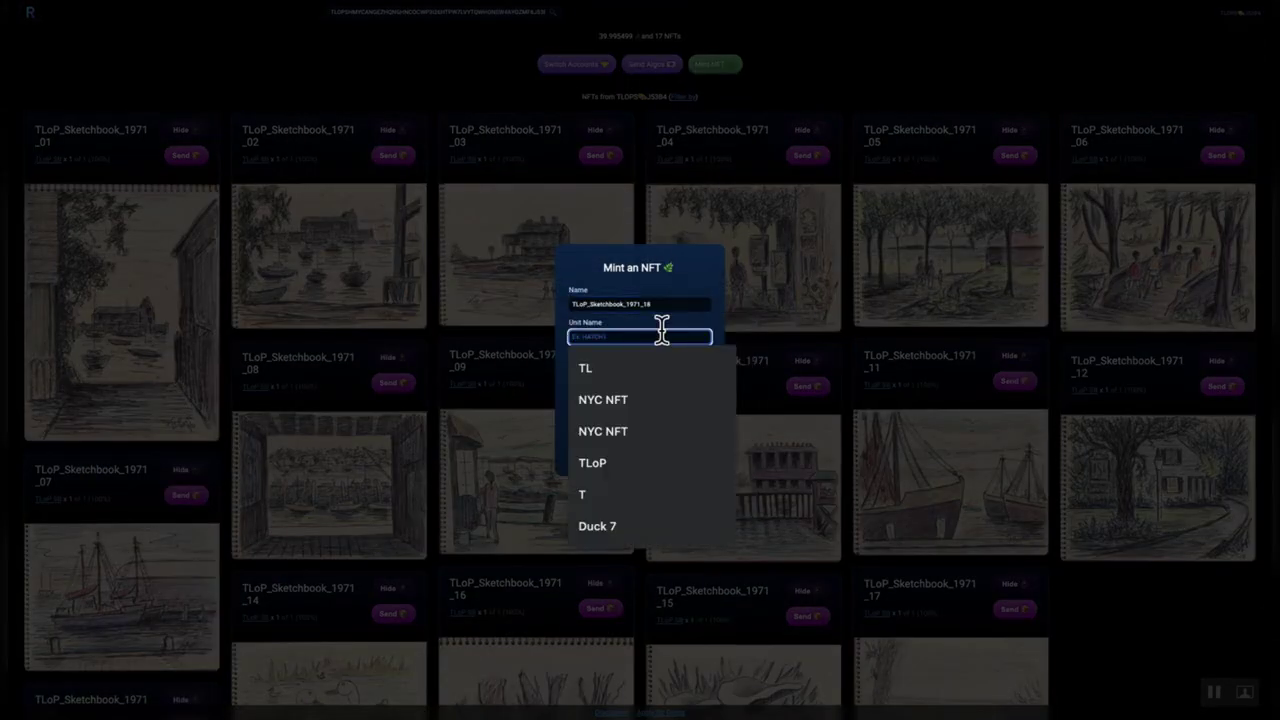
type("TLoP SB")
left_click(635, 435)
left_click(634, 371)
Attach Sketchbook 1971_18.jpg as the media, and mint TLoP_Sketchbook_1971_18 by approving the asset creation in the wallet.
left_click(588, 408)
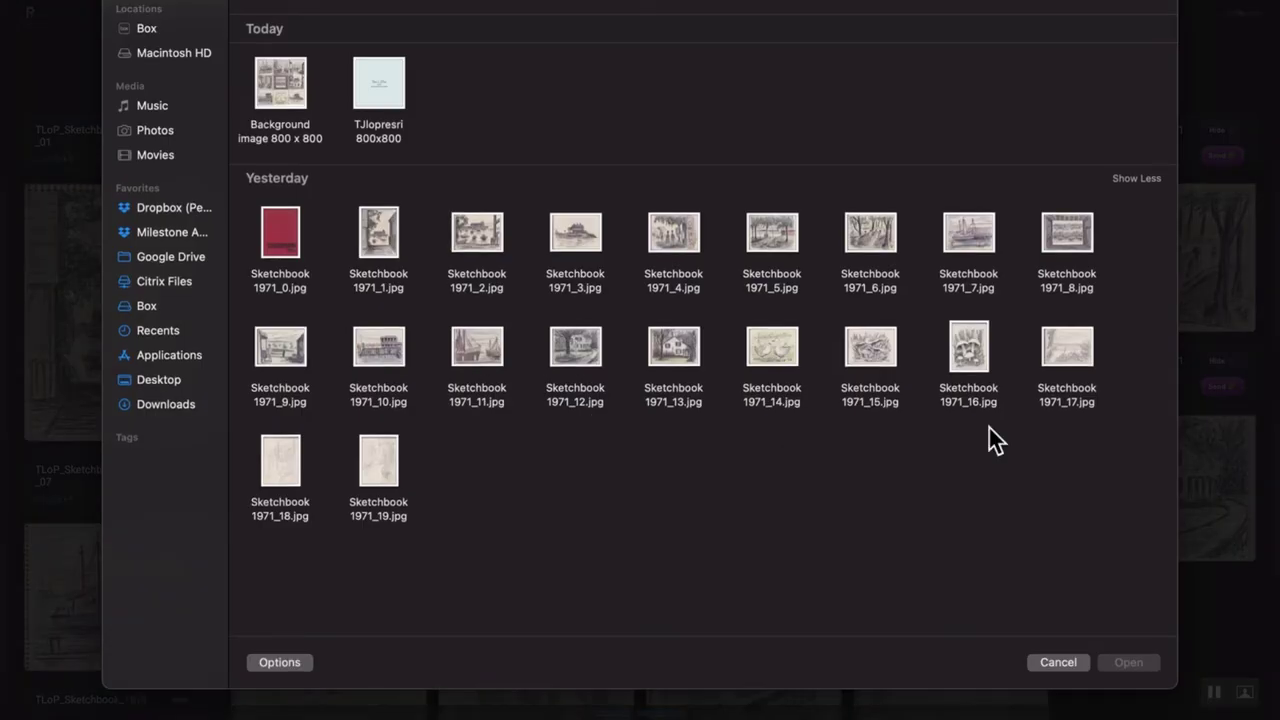
double_click(289, 460)
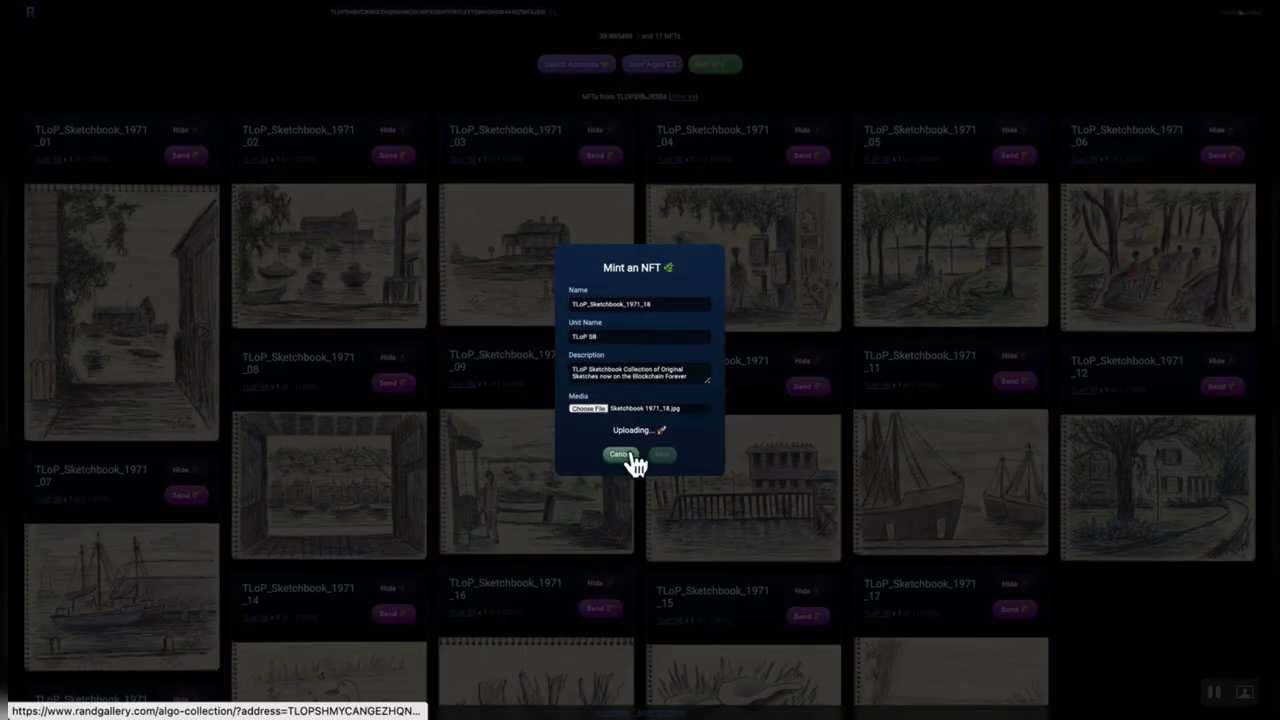
left_click(665, 452)
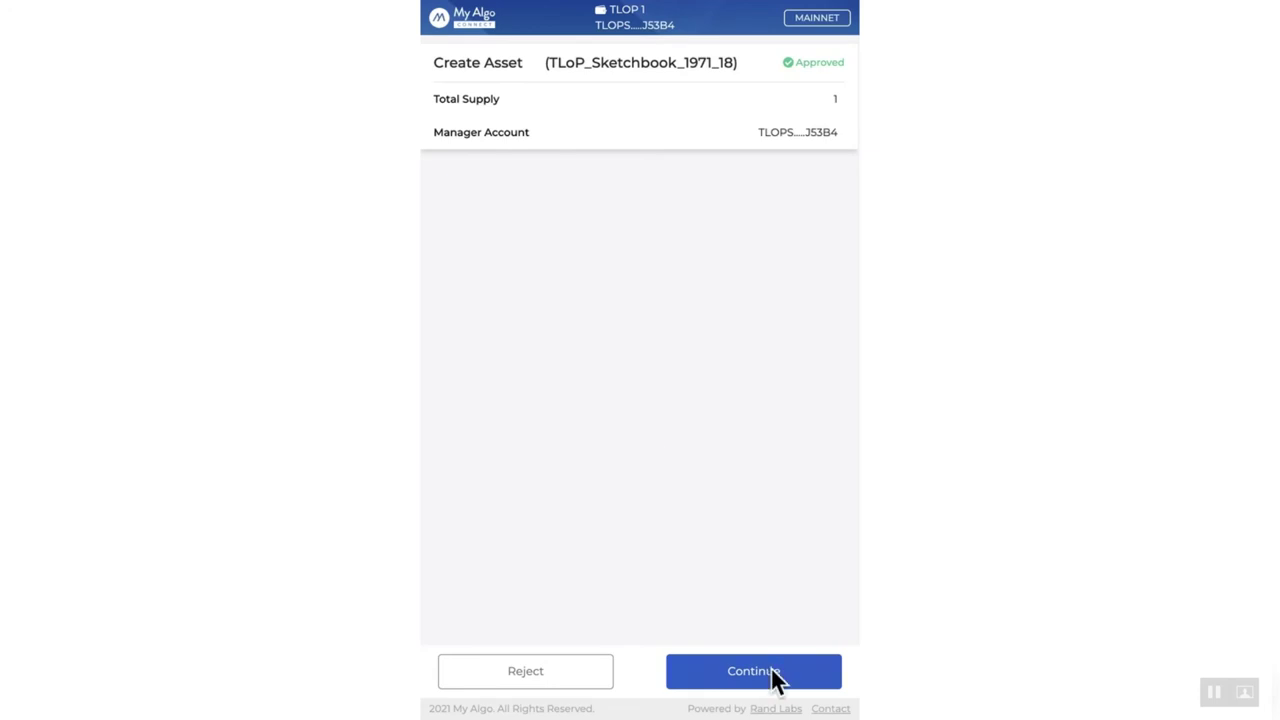
left_click(780, 683)
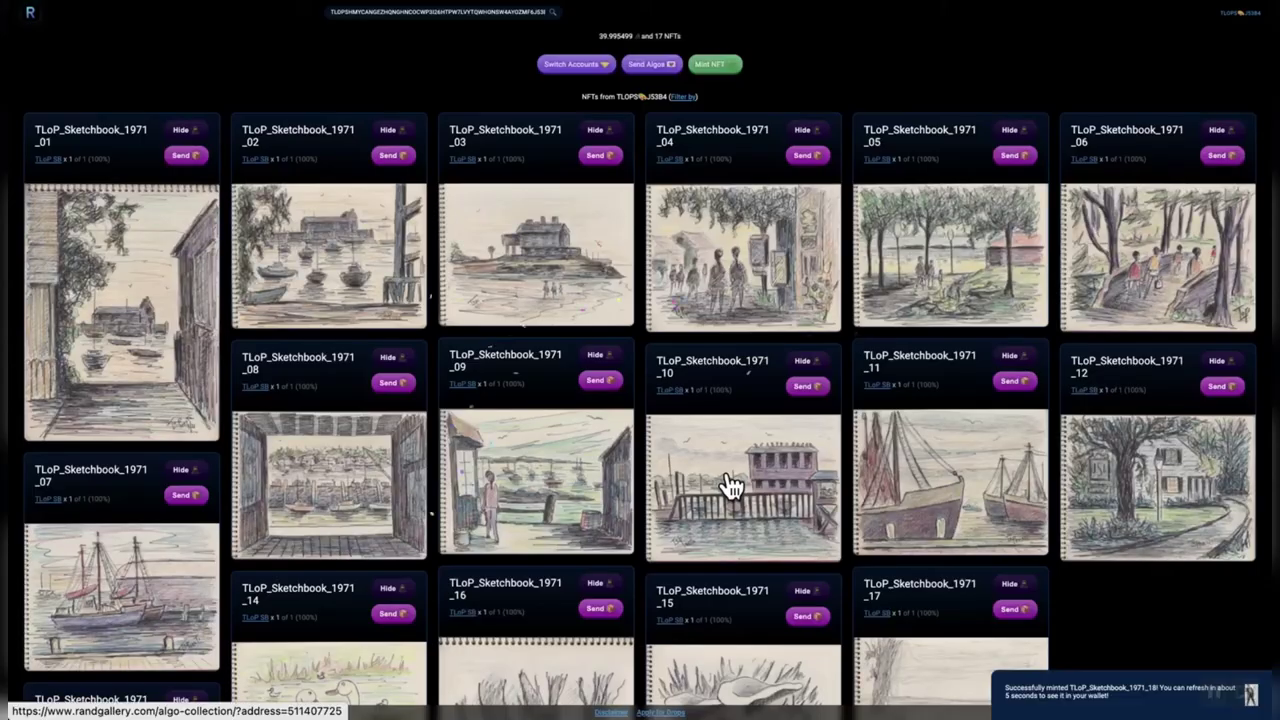
Open a new minting form and name the NFT TLoP_Sketchbook_1971_19.
scroll(723, 486, "down", 3)
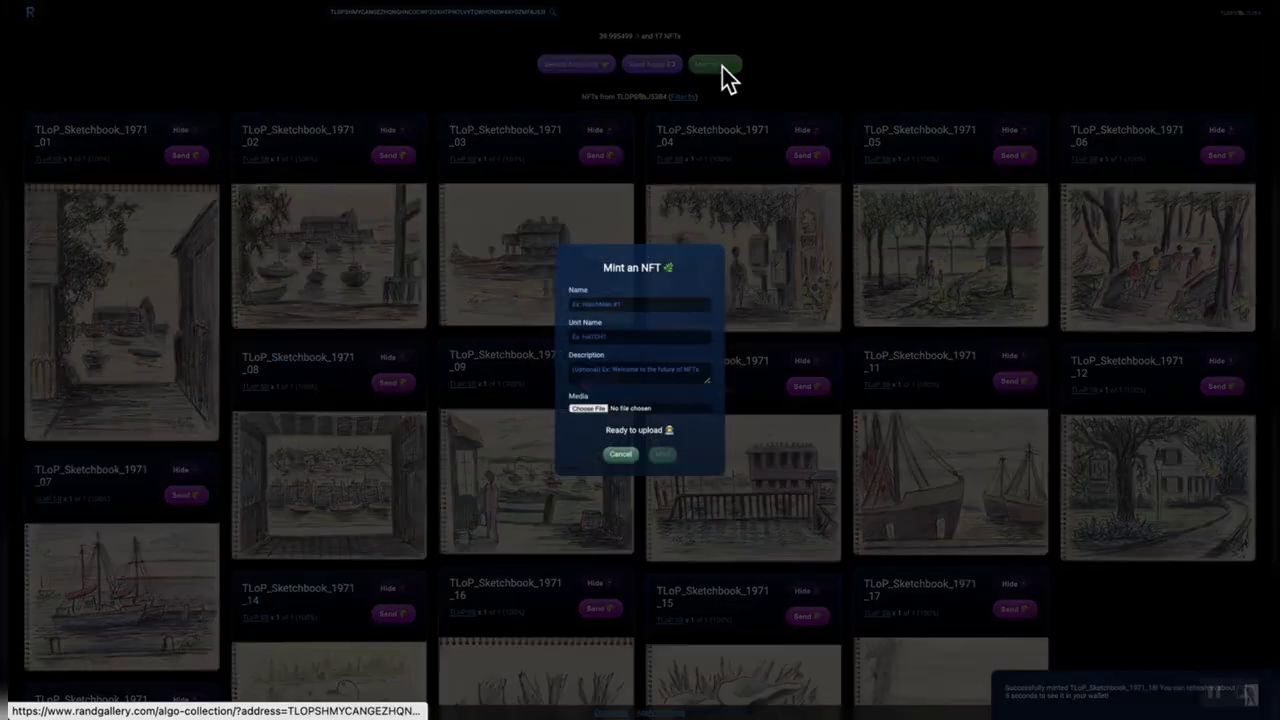
left_click(650, 304)
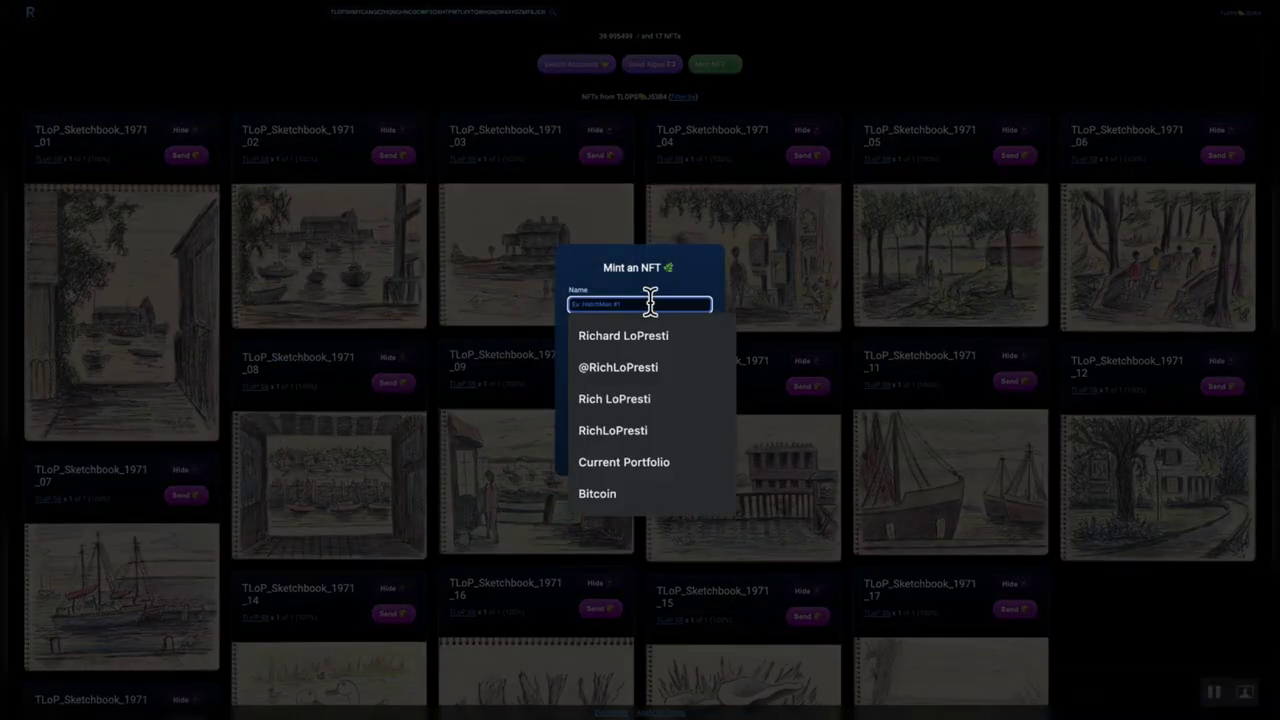
type("T")
left_click(693, 327)
key("BackSpace")
key("BackSpace")
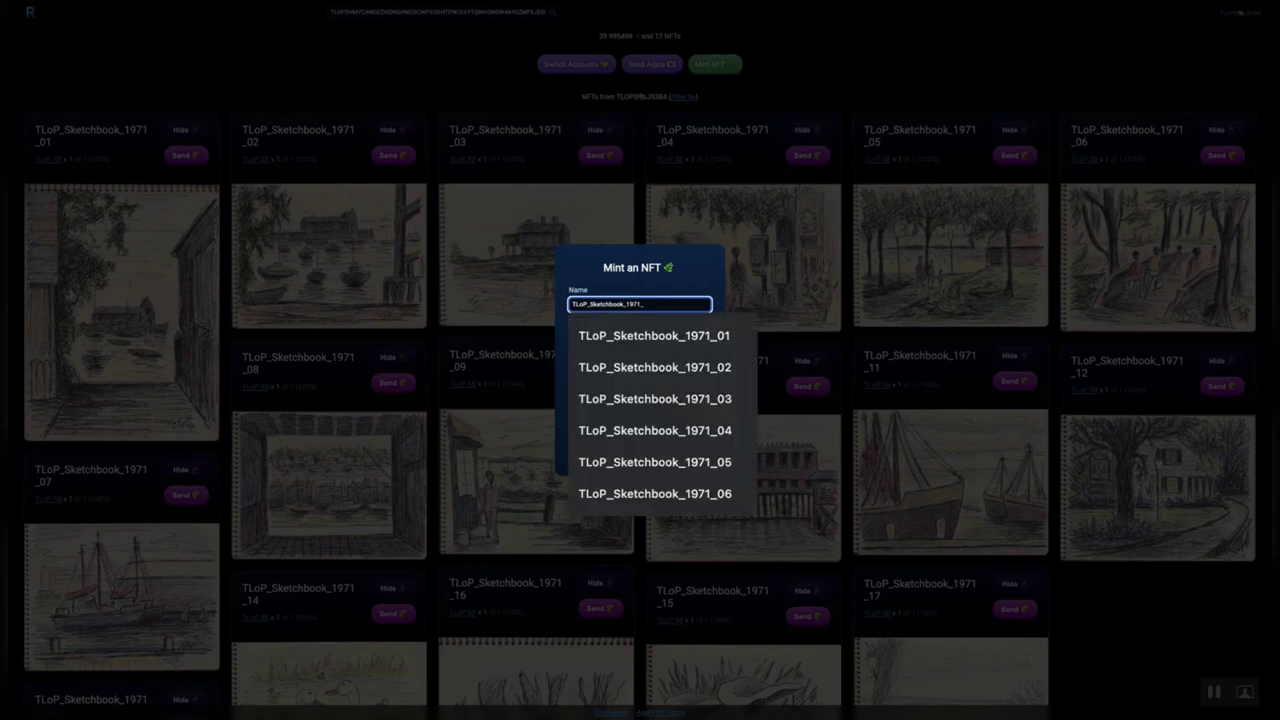
type("19")
Give TLoP_Sketchbook_1971_19 the unit name TLoP SB and description "TLoP Sketchbook Collection of Original Sketches now on the Blockchain Forever".
left_click(681, 335)
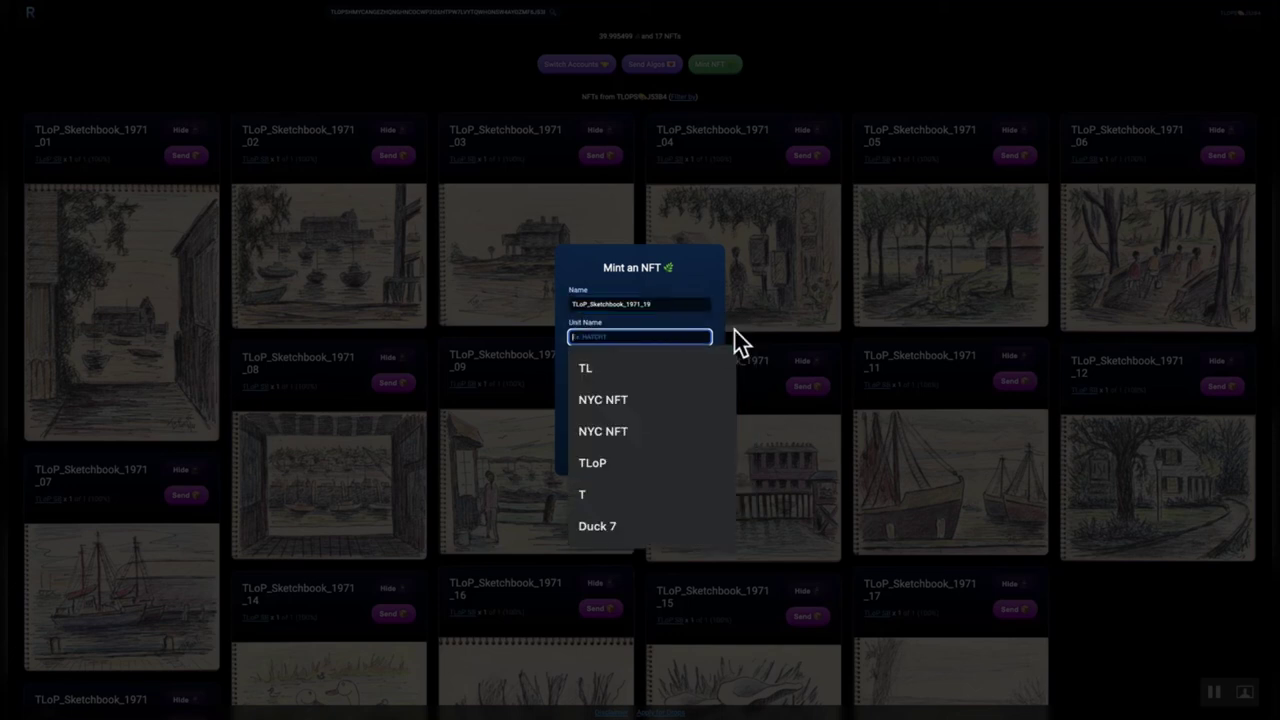
type("TL")
left_click(672, 432)
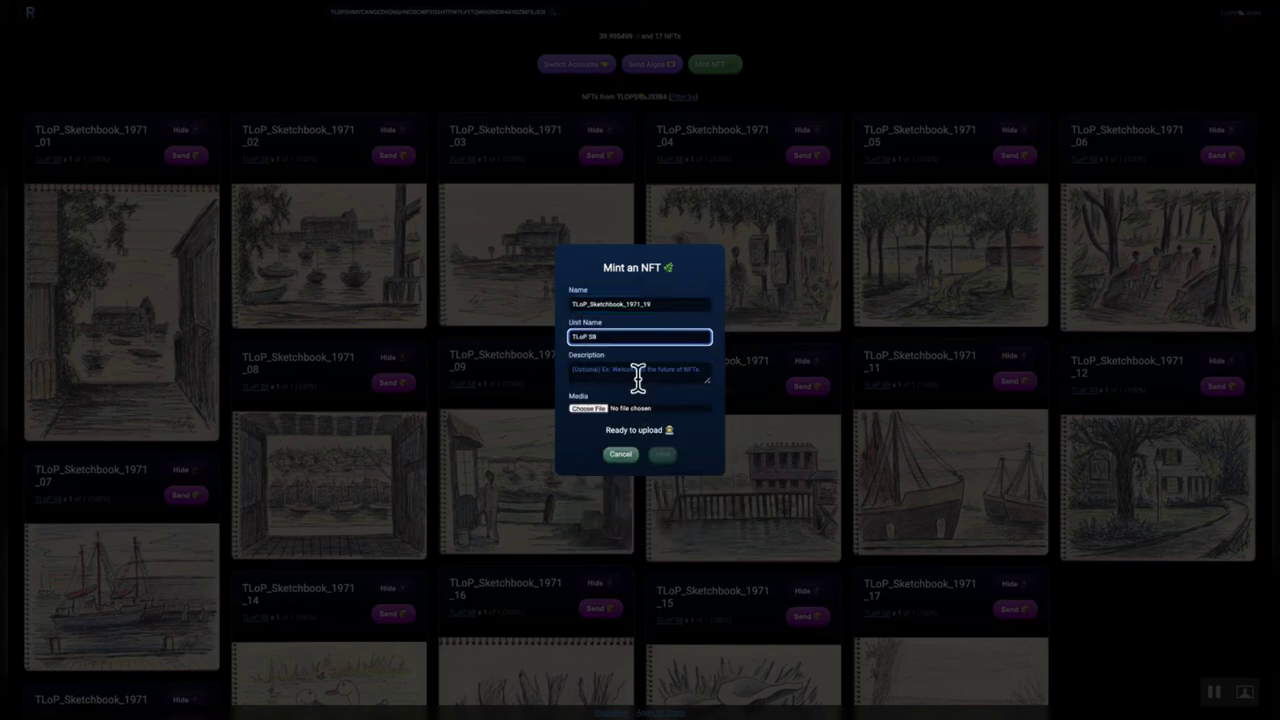
left_click(642, 372)
type("TLoP Sketchbook Collection of Original Sketches now on the Blockchain Forever")
Attach Sketchbook 1971_19.jpg as the media, and mint TLoP_Sketchbook_1971_19 by signing the asset creation in the wallet.
left_click(601, 414)
double_click(380, 534)
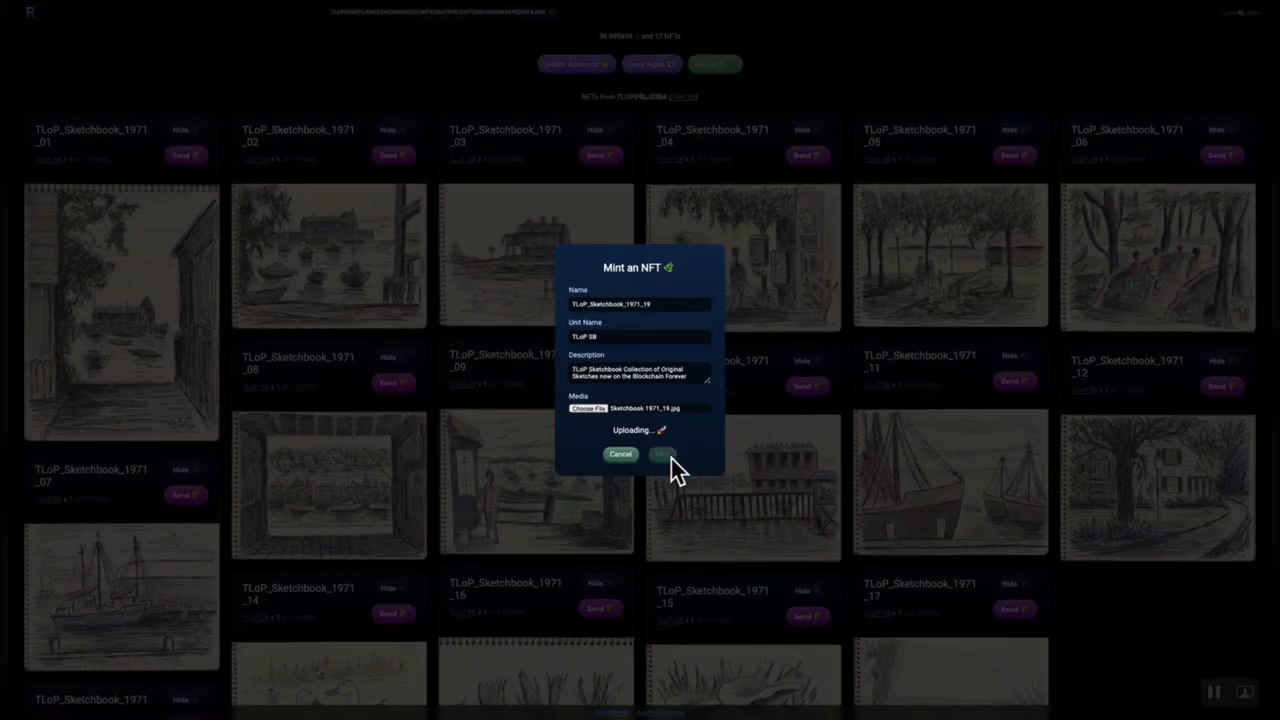
left_click(668, 456)
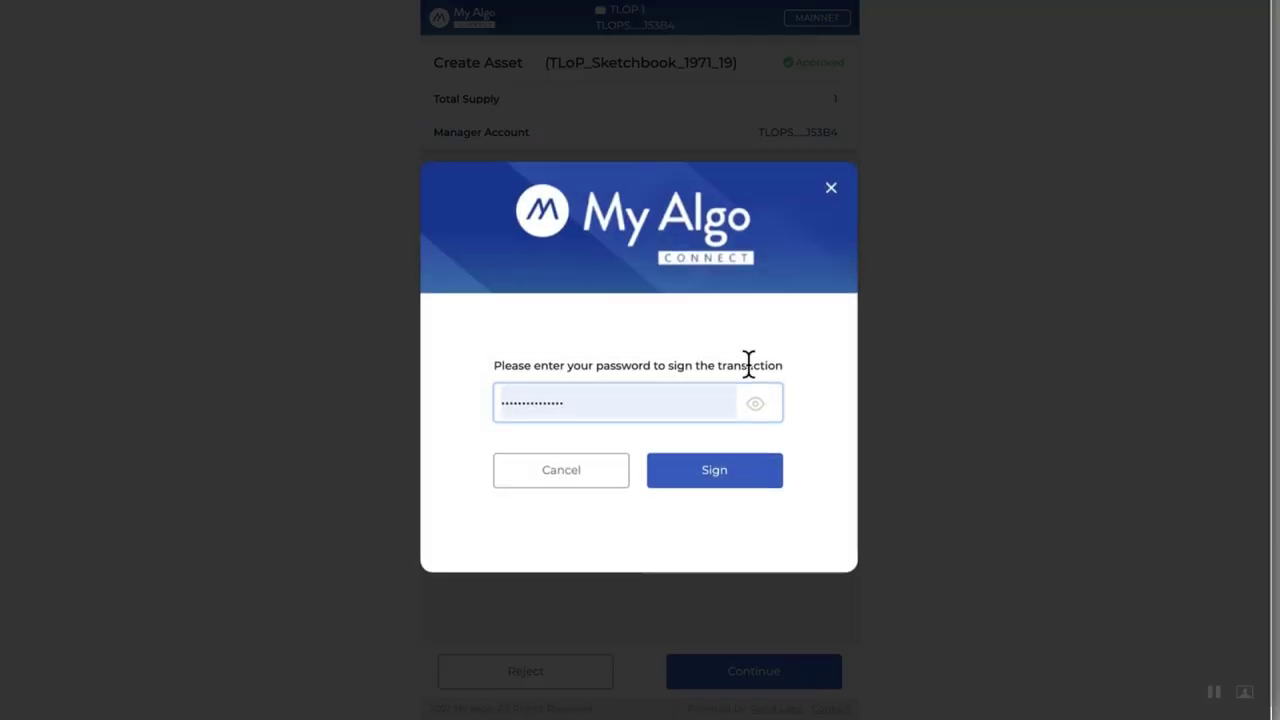
left_click(712, 469)
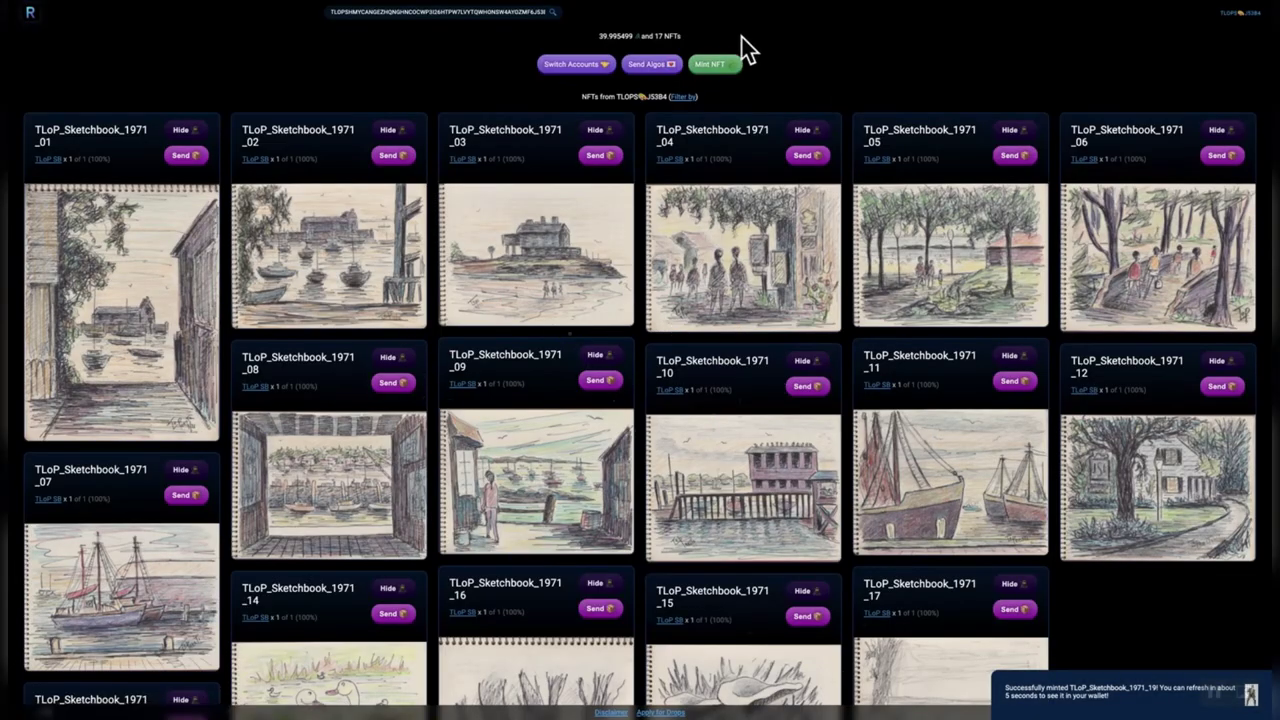
Open a new minting form and name the NFT TLoP_Sketchbook_1971_00.
left_click(725, 63)
left_click(650, 304)
type("TL")
left_click(646, 336)
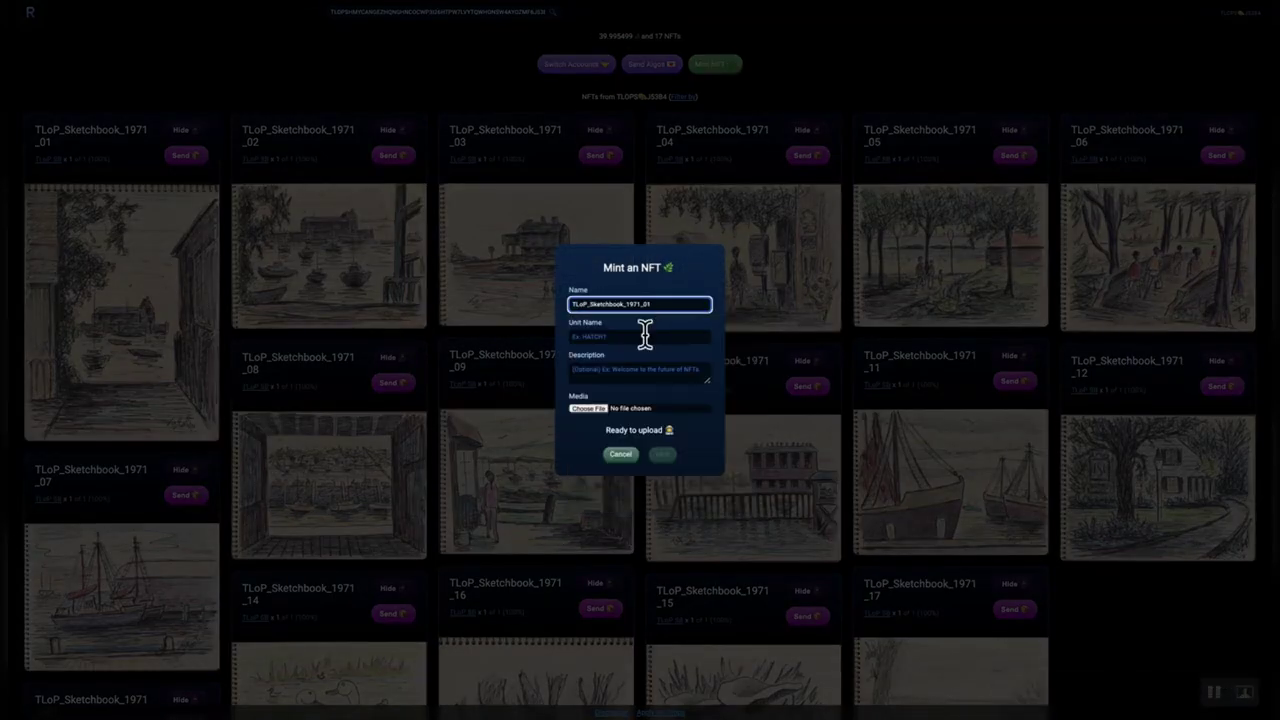
key("BackSpace")
type("0")
Give TLoP_Sketchbook_1971_00 the unit name TLoP SB and description "TLoP Sketchbook Collection of Original Sketches now on the Blockchain Forever".
left_click(663, 337)
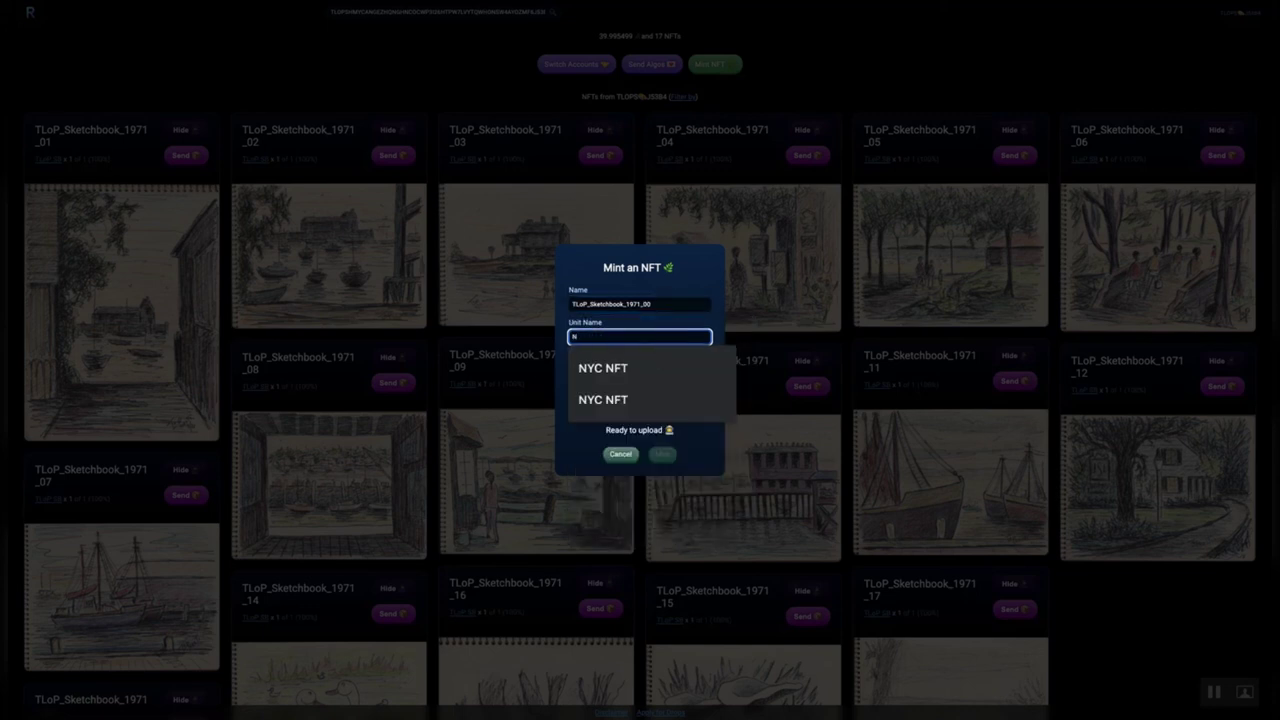
type("TLoP SB")
left_click(625, 368)
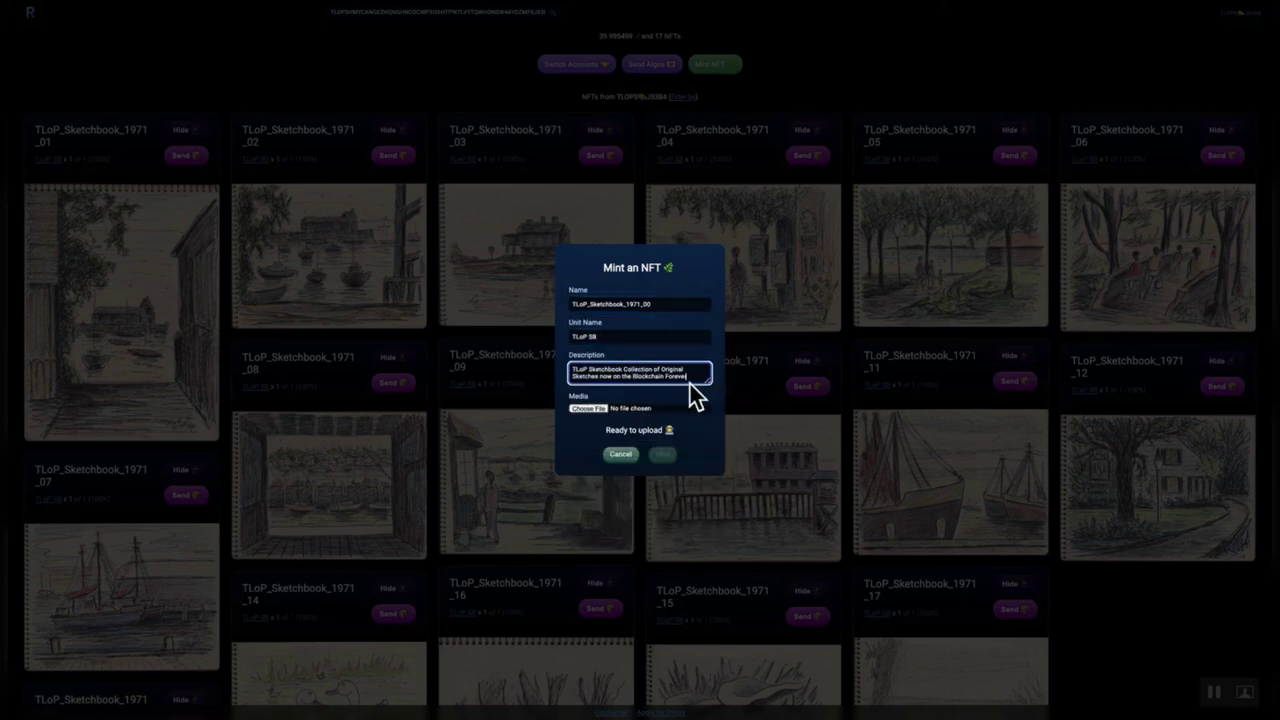
Attach the cover image Sketchbook 1971_0.jpg as the media and mint TLoP_Sketchbook_1971_00.
left_click(590, 408)
left_click(283, 231)
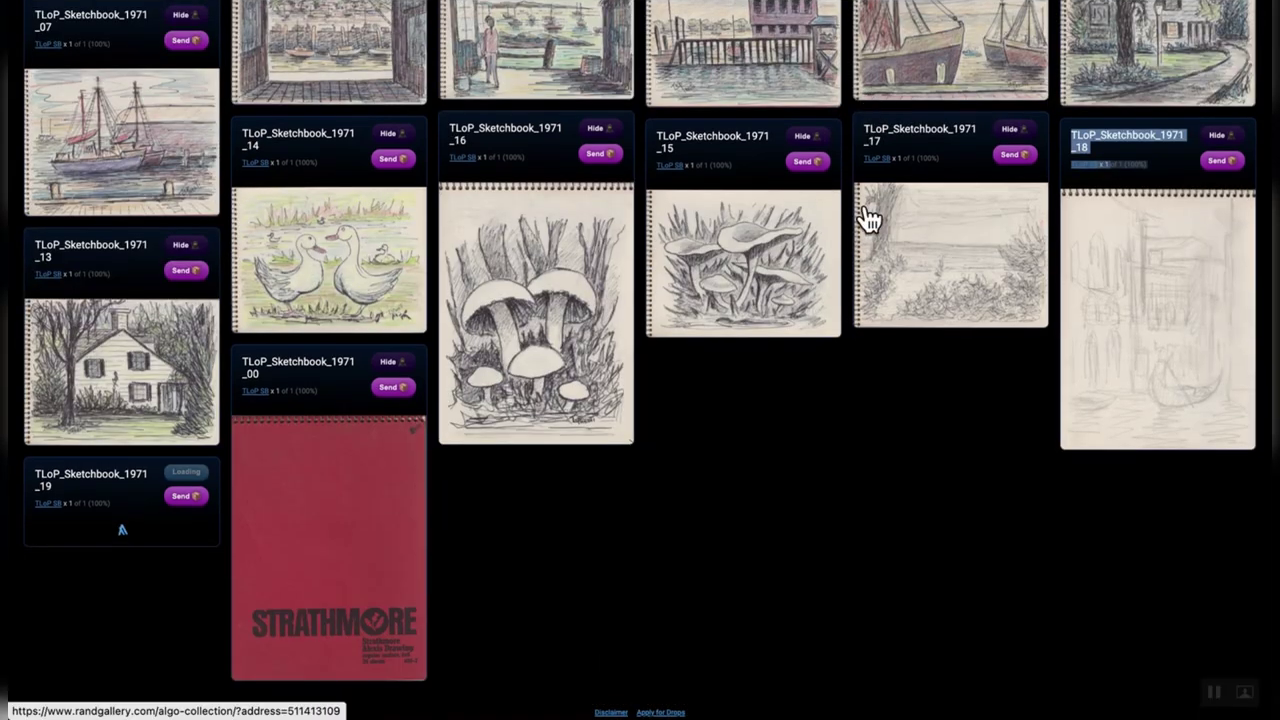
Review the minted sketches in the collection and open TLoP_Sketchbook_1971_02 on its own page.
scroll(869, 215, "up", 2)
scroll(866, 294, "up", 5)
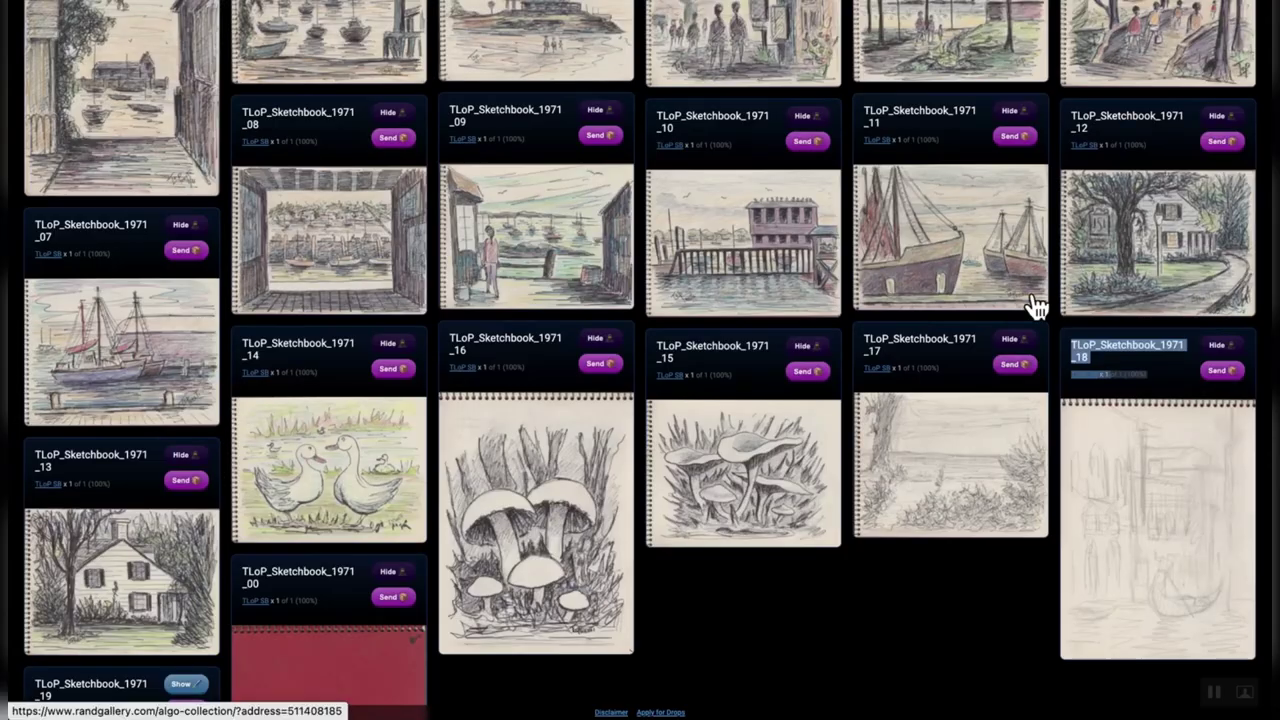
scroll(1034, 303, "up", 5)
left_click(420, 277)
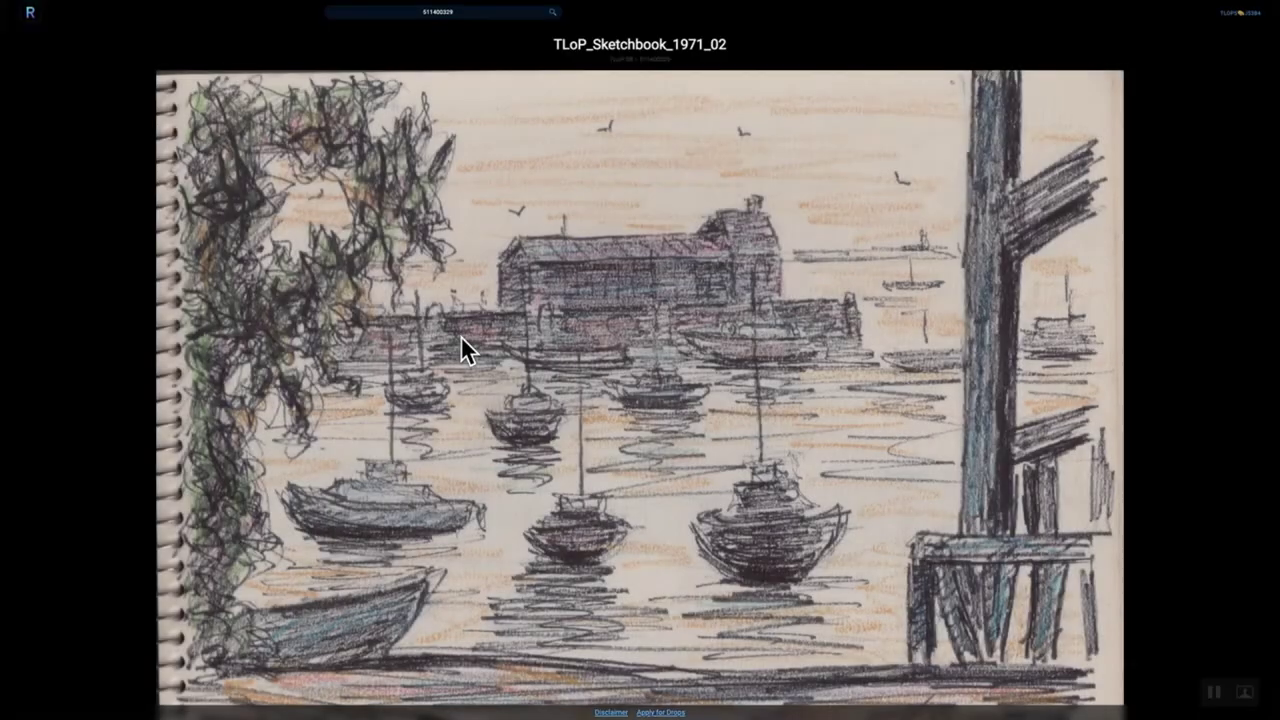